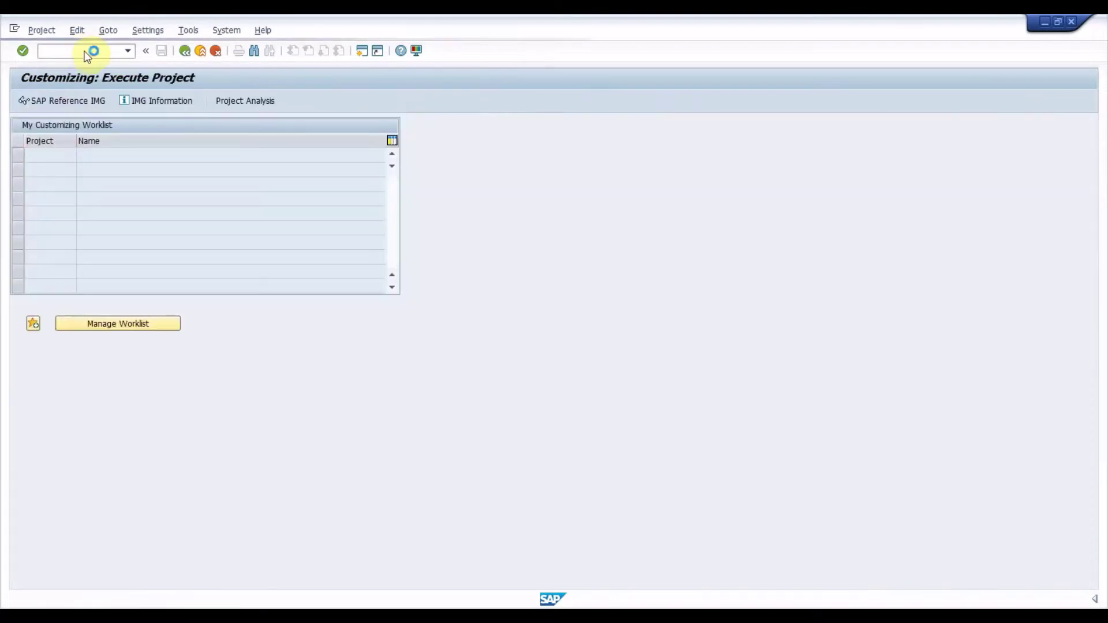
# Expand Cross-Application Components, SAP Business Partner, Business Partner and Basic Settings in the implementation guide structure.
pyautogui.doubleClick(105, 213)
pyautogui.press('Down')
pyautogui.press('Down')
pyautogui.press('Down')
pyautogui.press('Down')
pyautogui.press('Down')
pyautogui.press('Down')
pyautogui.press('Down')
pyautogui.press('Down')
pyautogui.press('Down')
pyautogui.press('Down')
pyautogui.press('Down')
pyautogui.press('Down')
pyautogui.press('Down')
pyautogui.press('Down')
pyautogui.press('Down')
pyautogui.press('Down')
pyautogui.press('Down')
pyautogui.press('Down')
pyautogui.press('Down')
pyautogui.press('Down')
pyautogui.press('Down')
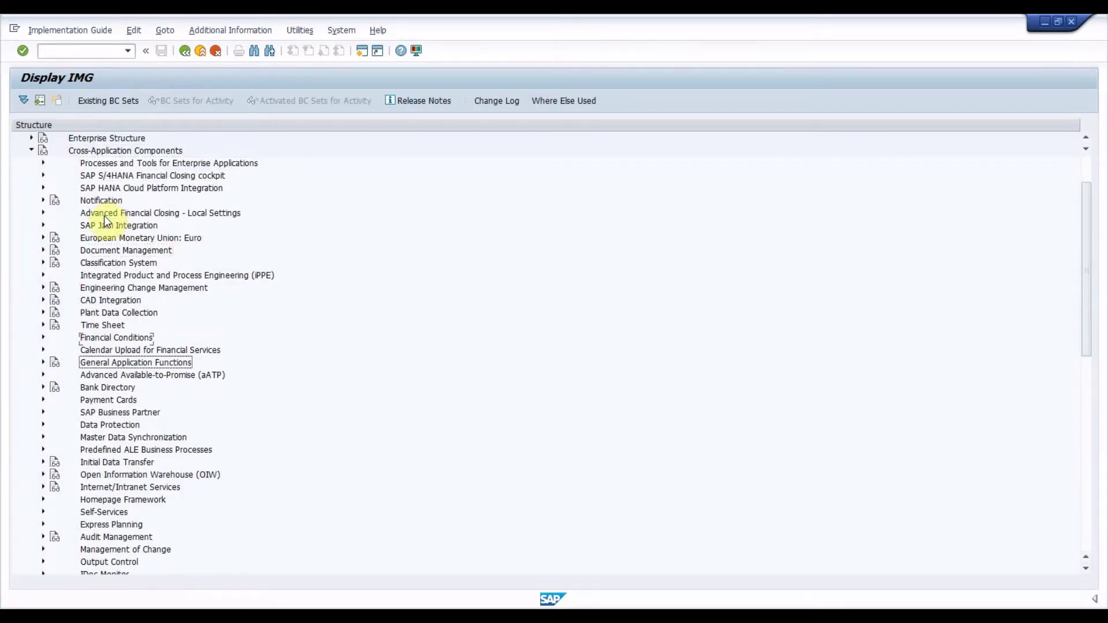
pyautogui.press('Right')
pyautogui.press('Down')
pyautogui.press('Down')
pyautogui.press('Right')
pyautogui.press('Down')
pyautogui.press('Right')
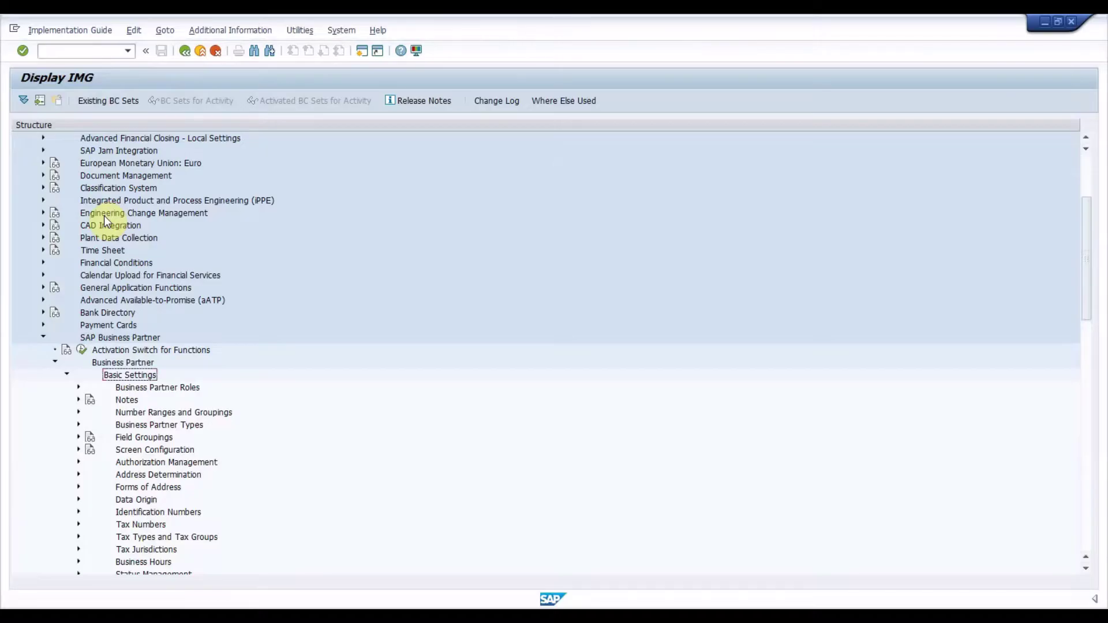
# Open Define BP Roles under Business Partner Roles and review the roles 000000, FLCU00 and FLCU01.
pyautogui.press('Down')
pyautogui.press('Right')
pyautogui.press('Down')
pyautogui.press('Down')
pyautogui.press('Return')
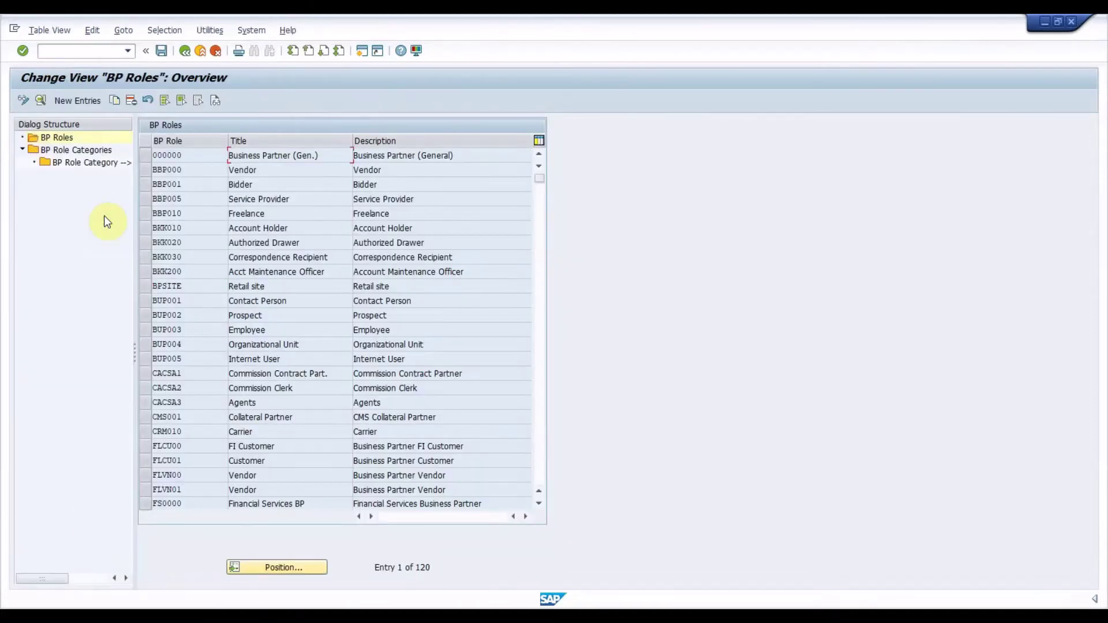
pyautogui.click(150, 158)
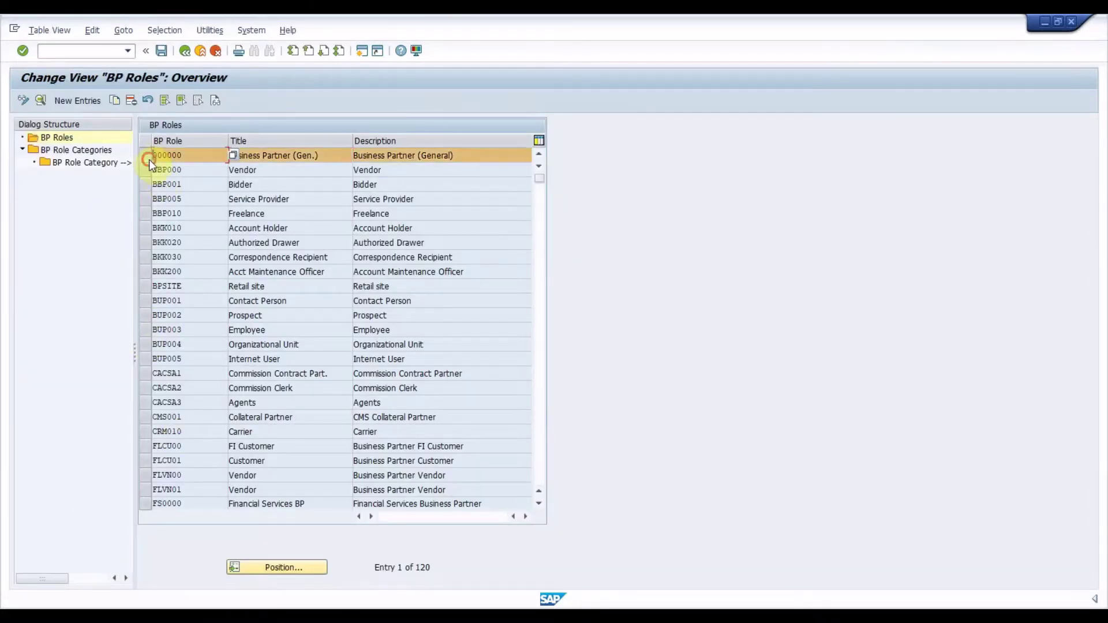
pyautogui.click(148, 448)
pyautogui.click(147, 461)
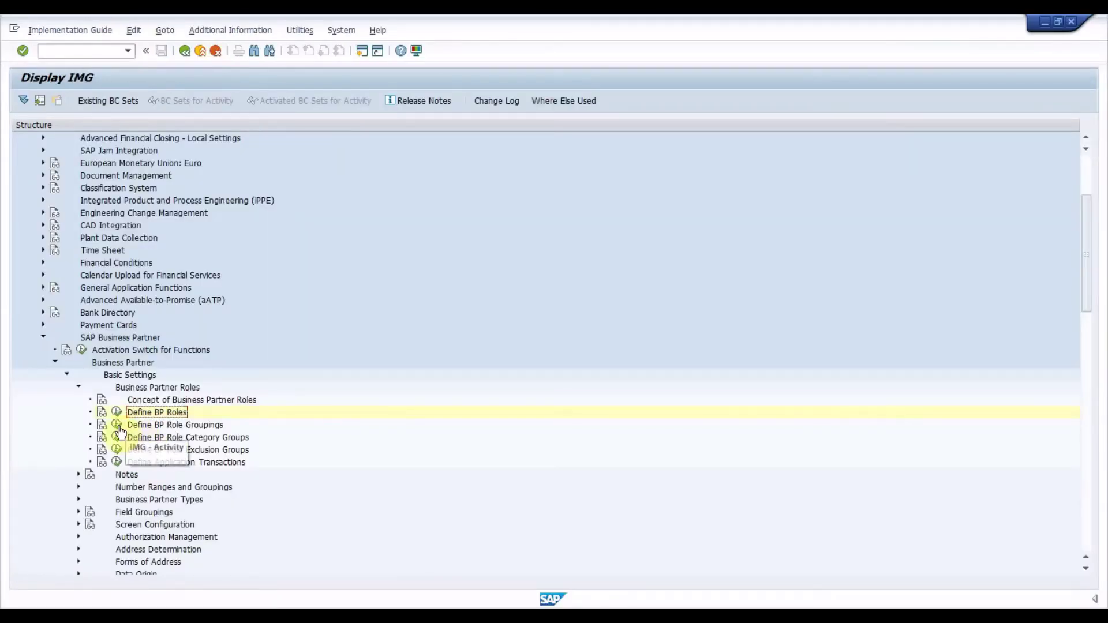
# Open Define BP Role Groupings and examine the BP roles assigned to grouping Z_XD03.
pyautogui.click(117, 425)
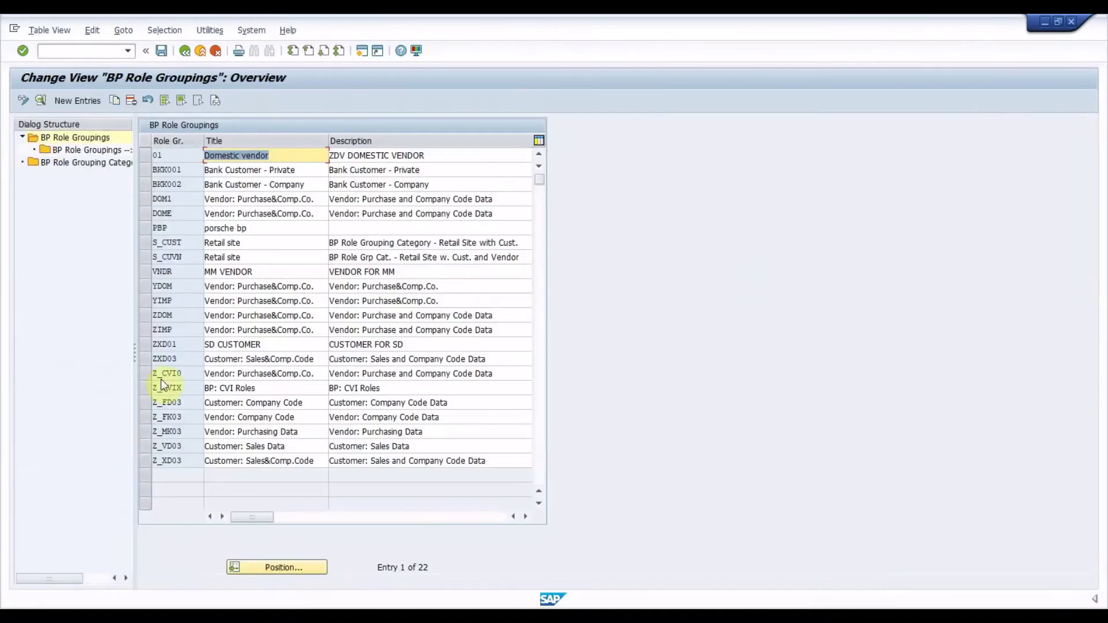
pyautogui.click(147, 462)
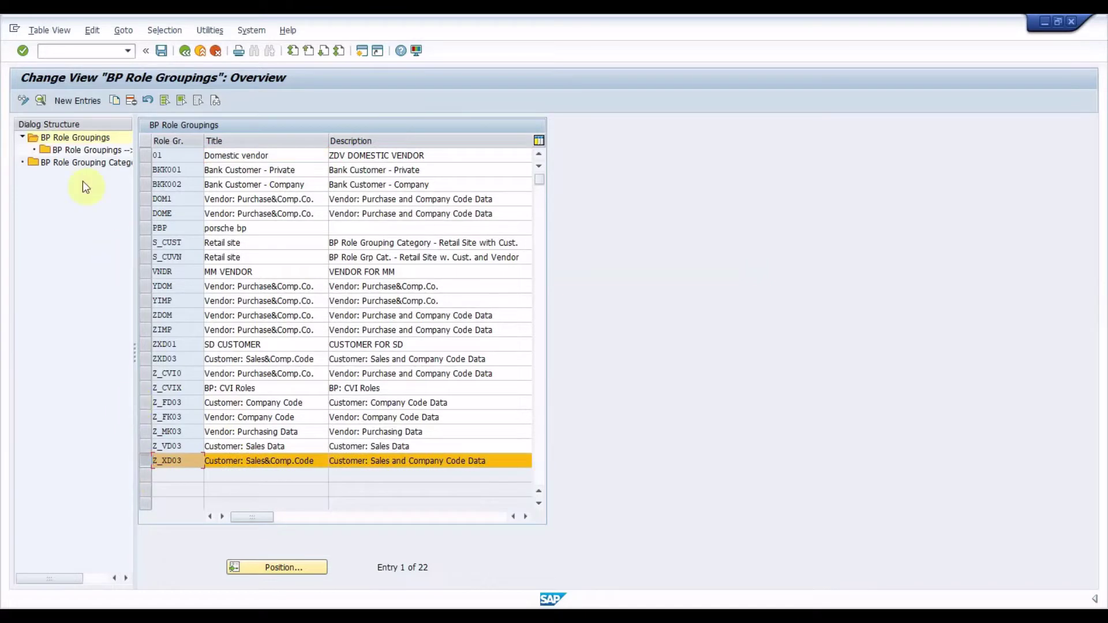
pyautogui.doubleClick(75, 151)
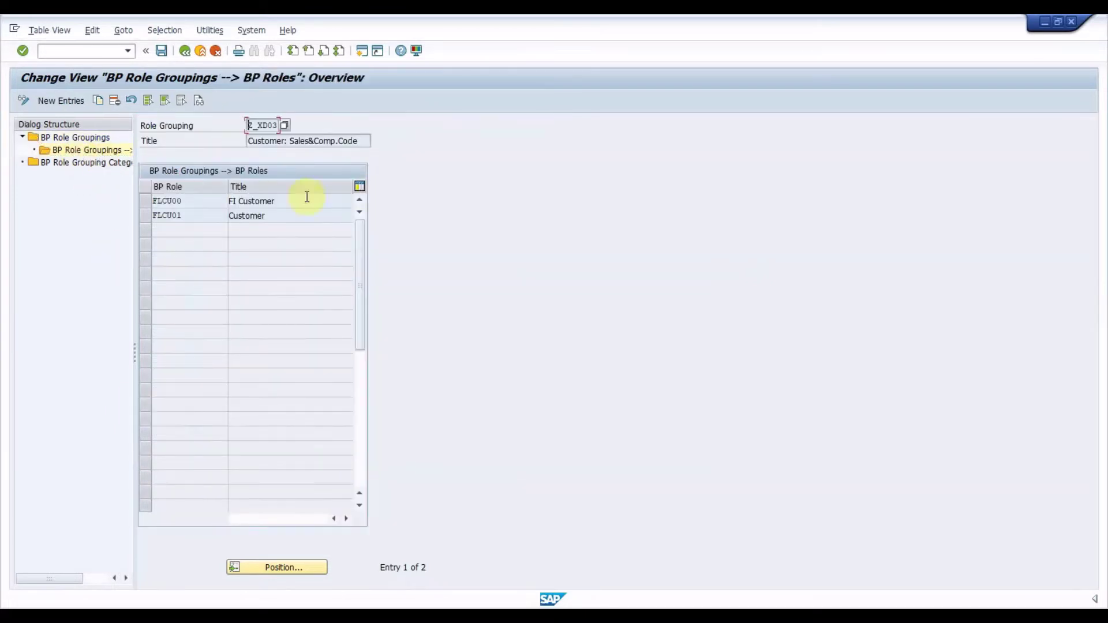
pyautogui.click(306, 215)
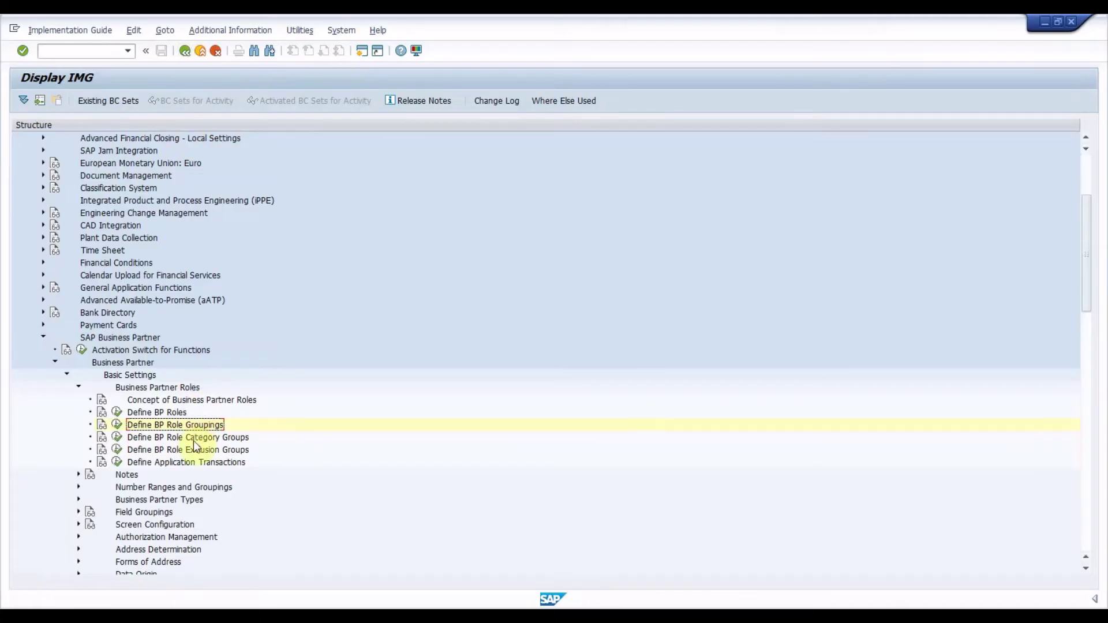
# Open Define Number Ranges under Number Ranges and Groupings, examine business partner interval C1, and return to the guide.
pyautogui.click(81, 387)
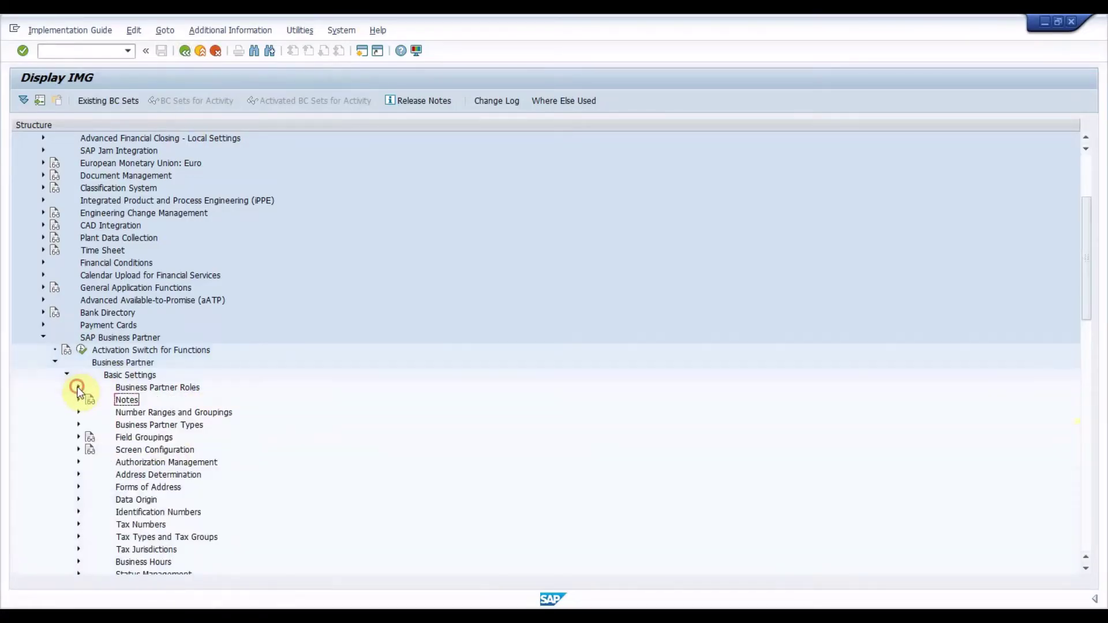
pyautogui.press('Right')
pyautogui.press('Down')
pyautogui.press('Down')
pyautogui.press('Return')
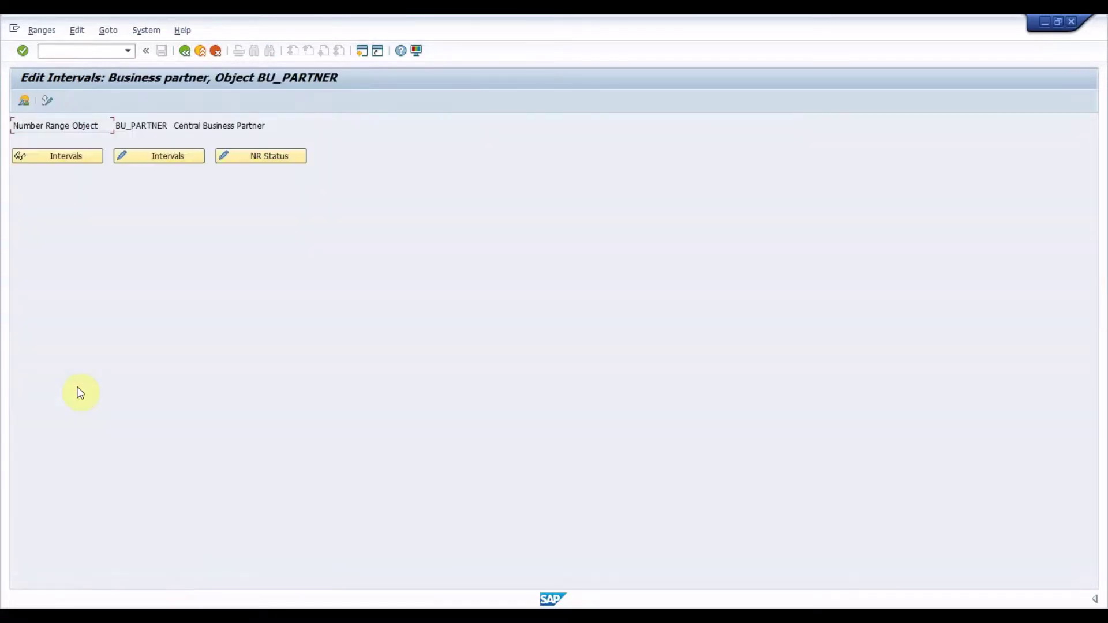
pyautogui.click(90, 160)
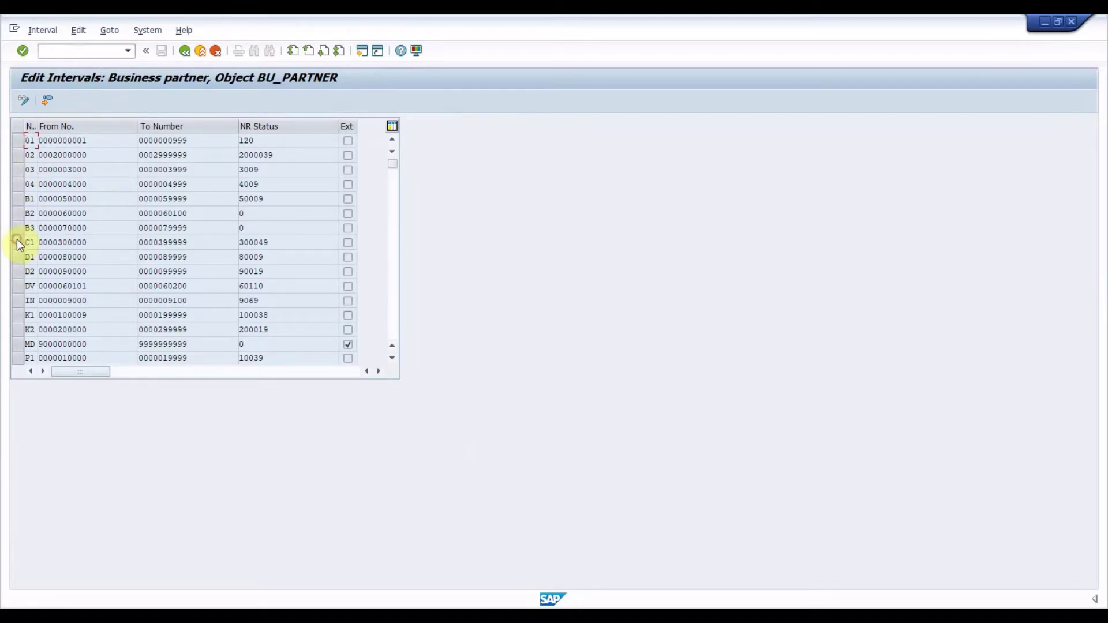
pyautogui.click(87, 242)
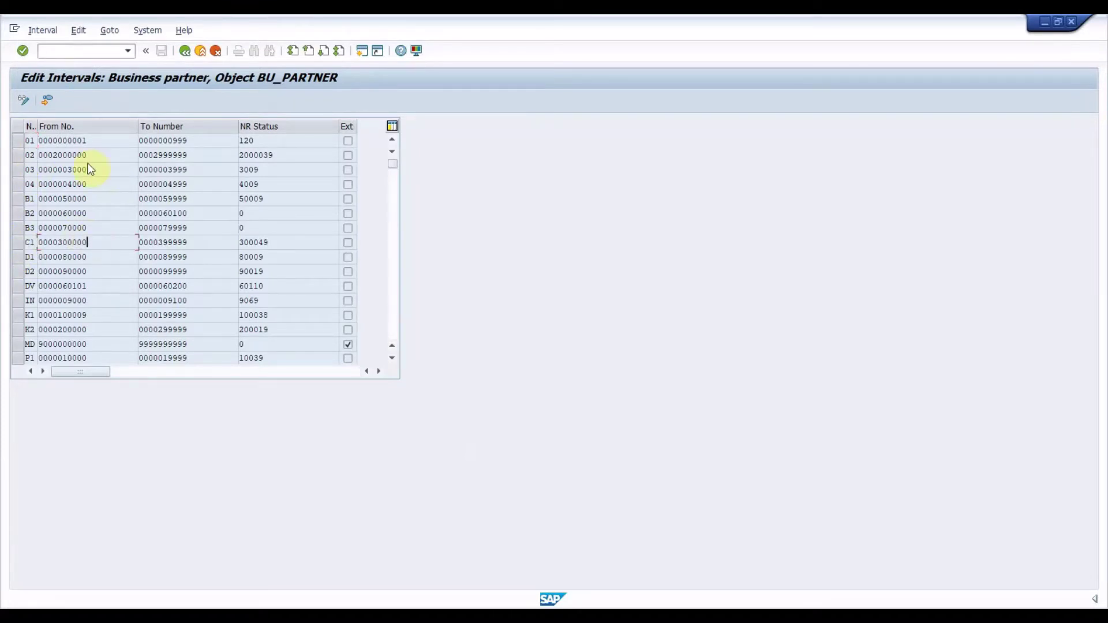
pyautogui.click(185, 51)
pyautogui.click(186, 51)
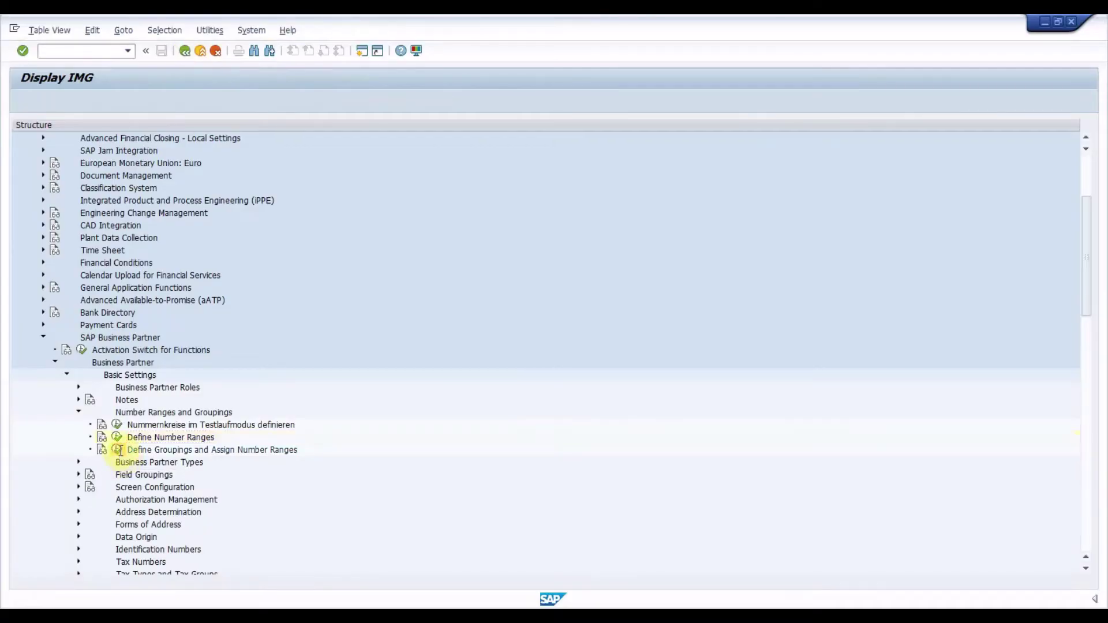
# Open Define Groupings and Assign Number Ranges and check the number range assigned to grouping 1100.
pyautogui.click(119, 450)
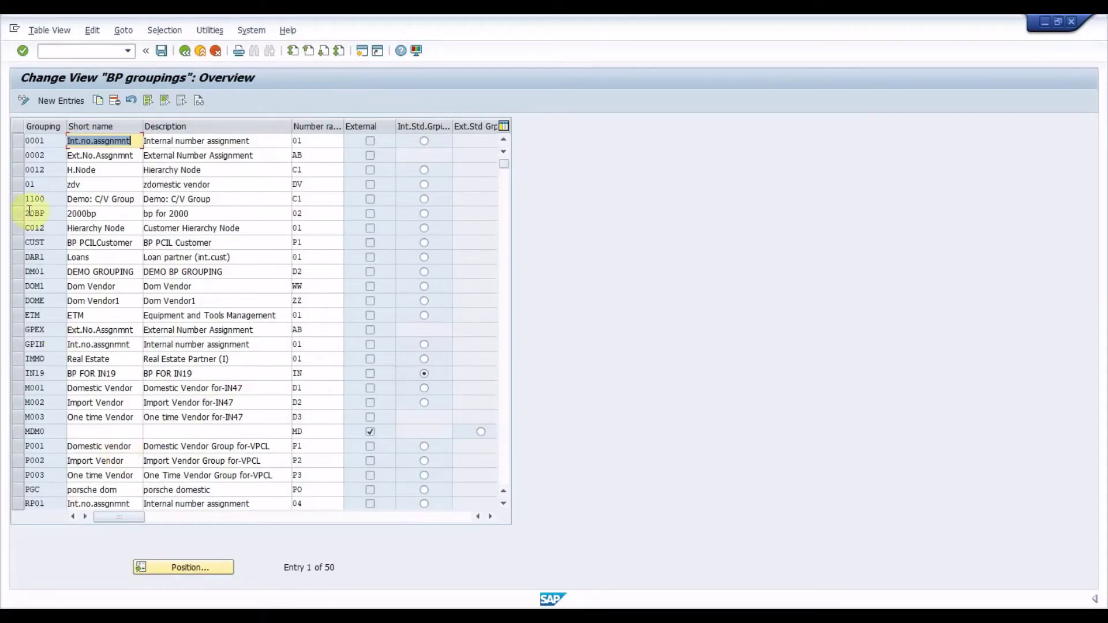
pyautogui.click(17, 196)
pyautogui.click(335, 197)
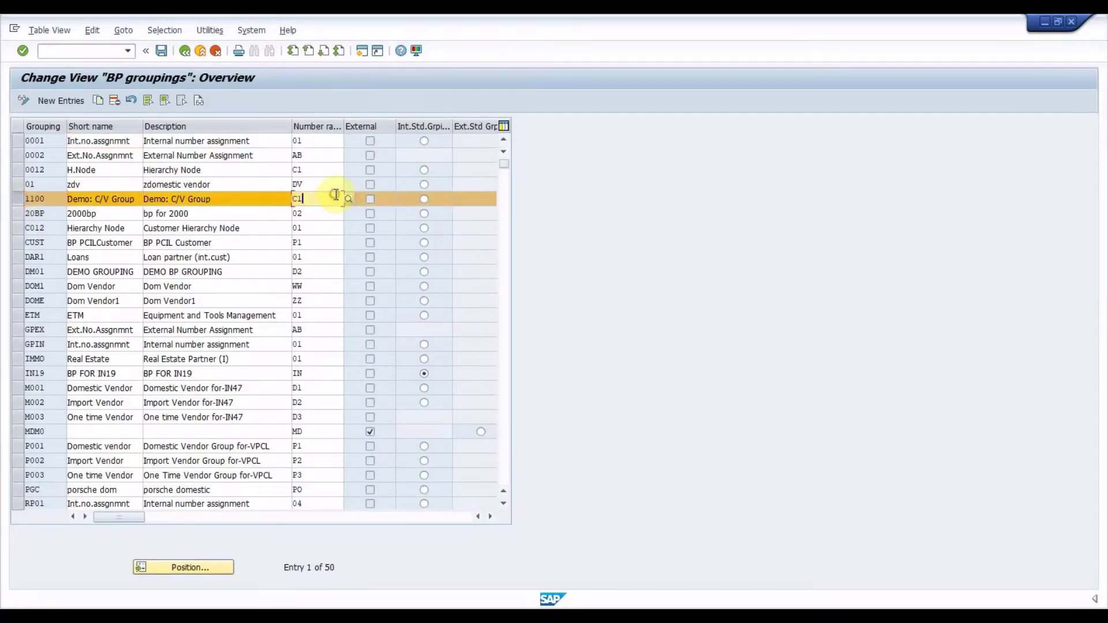
pyautogui.click(185, 51)
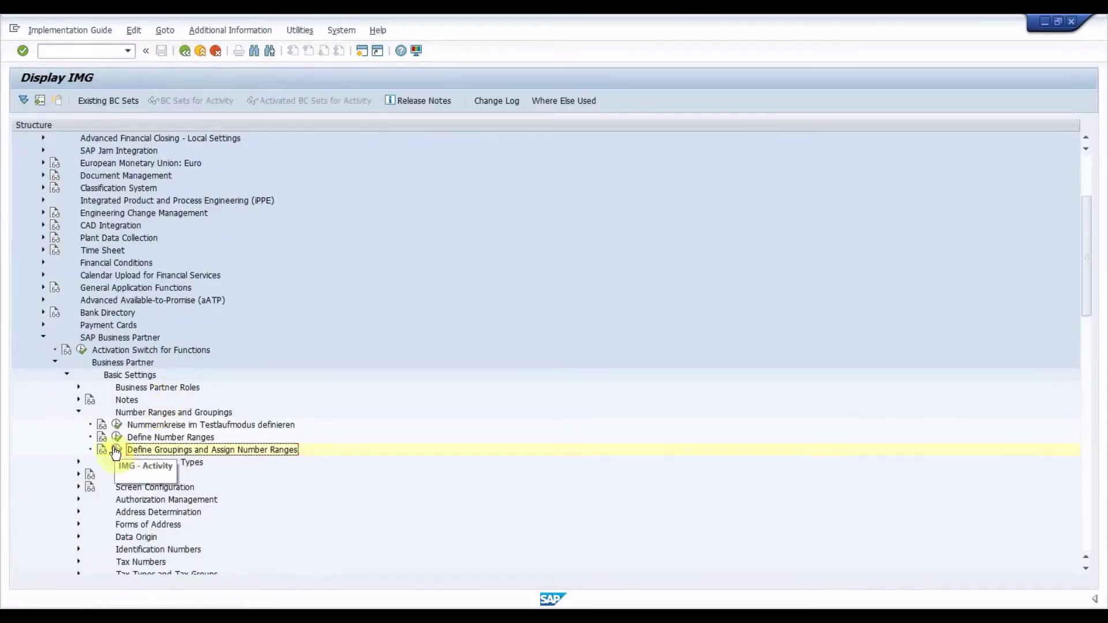
# Reopen the groupings overview and examine the external, standard grouping and hide settings for grouping 1100.
pyautogui.click(117, 449)
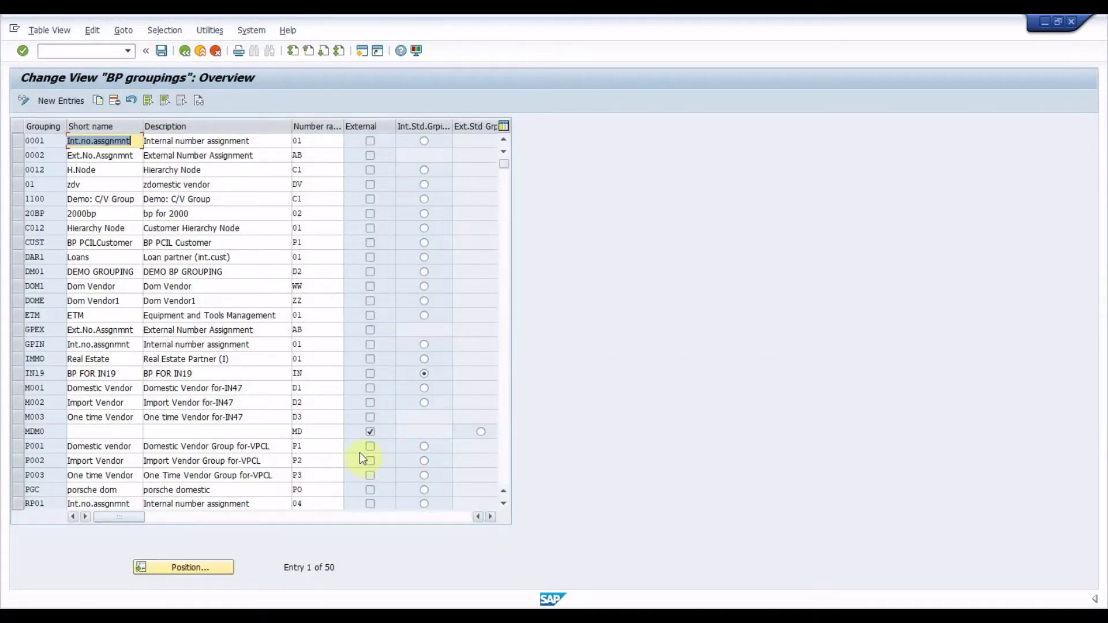
pyautogui.click(20, 200)
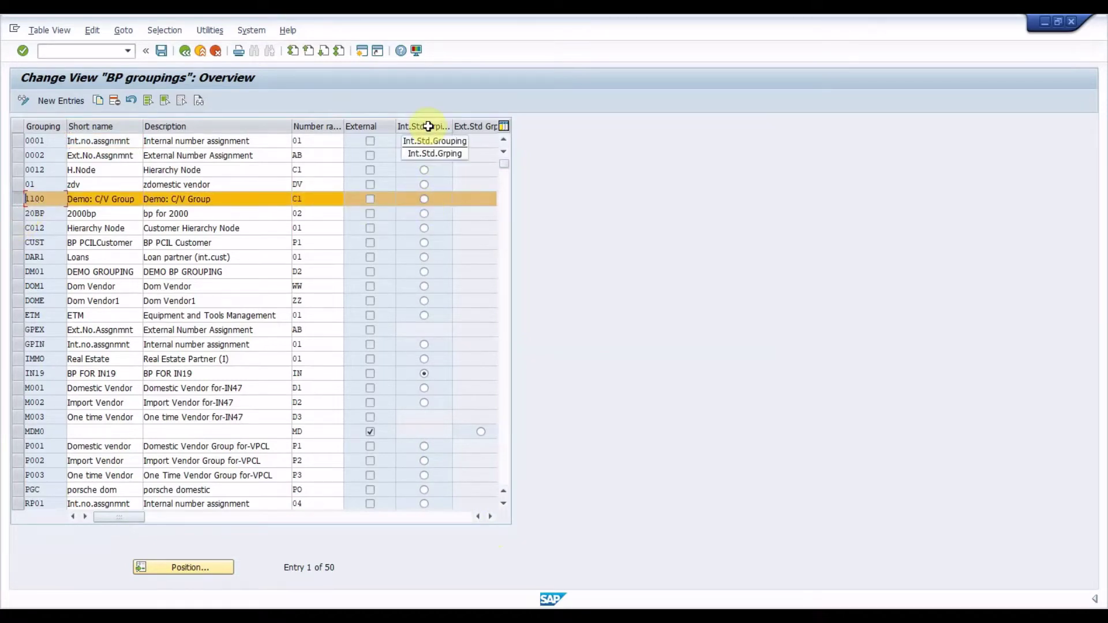
pyautogui.click(489, 516)
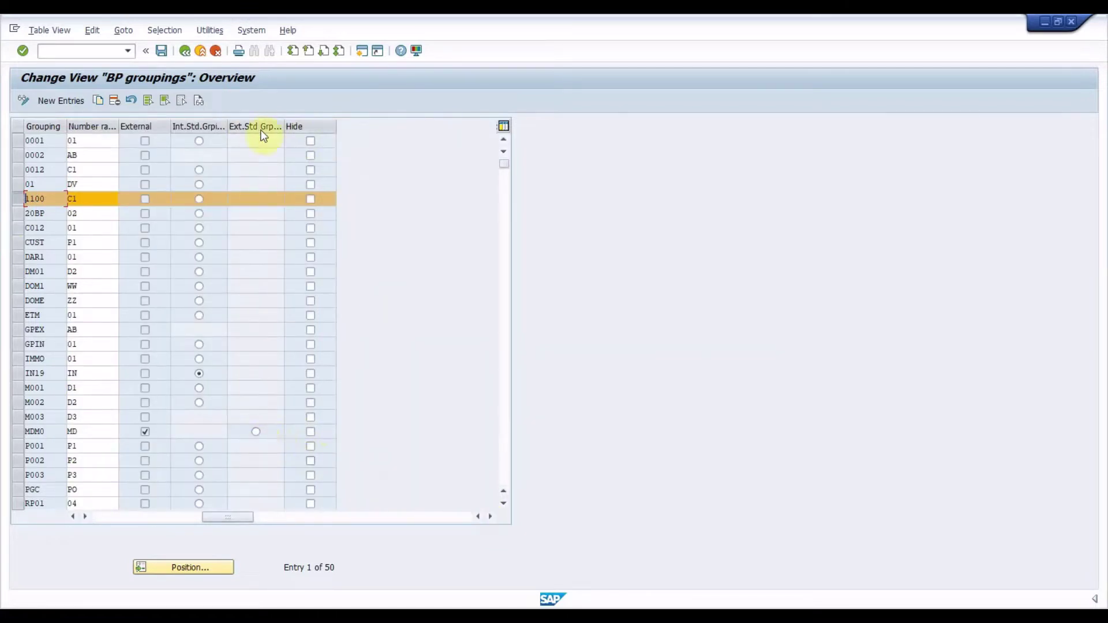
pyautogui.click(184, 50)
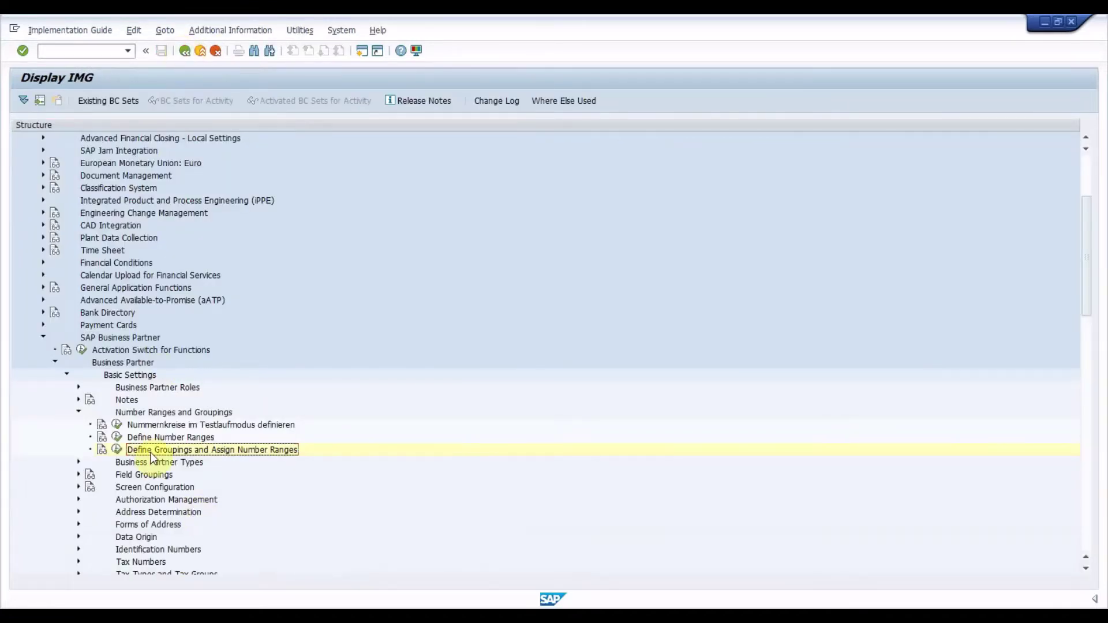
# Expand Field Groupings and open Configure Field Attributes for Each Role Category from the per-BP-role activity.
pyautogui.press('Left')
pyautogui.press('Left')
pyautogui.press('Down')
pyautogui.press('Down')
pyautogui.press('Right')
pyautogui.press('Right')
pyautogui.press('Down')
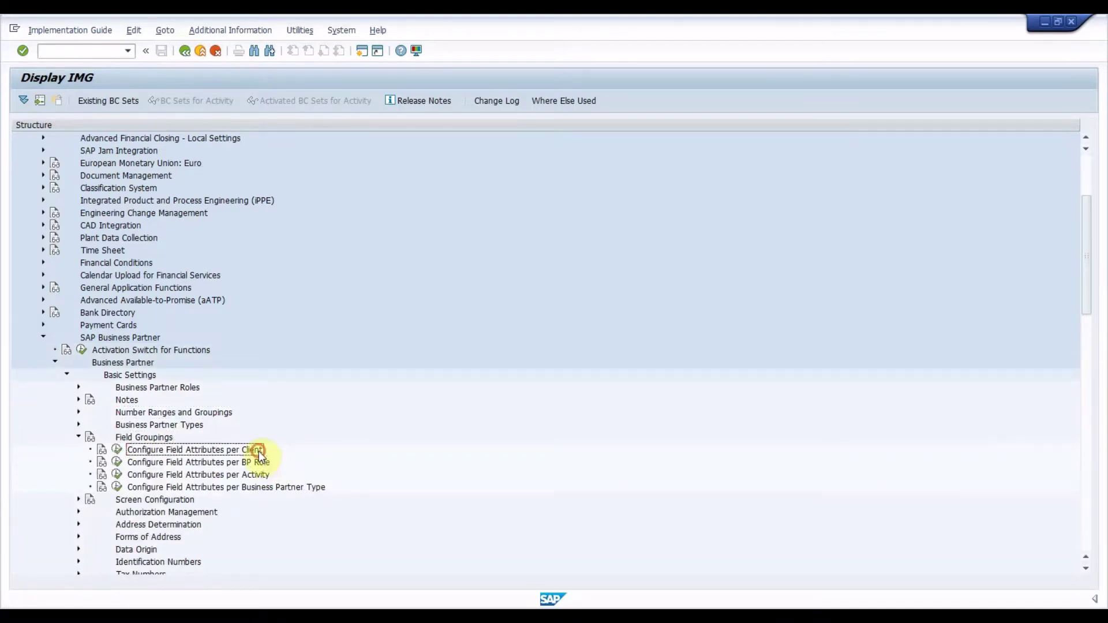
pyautogui.click(117, 462)
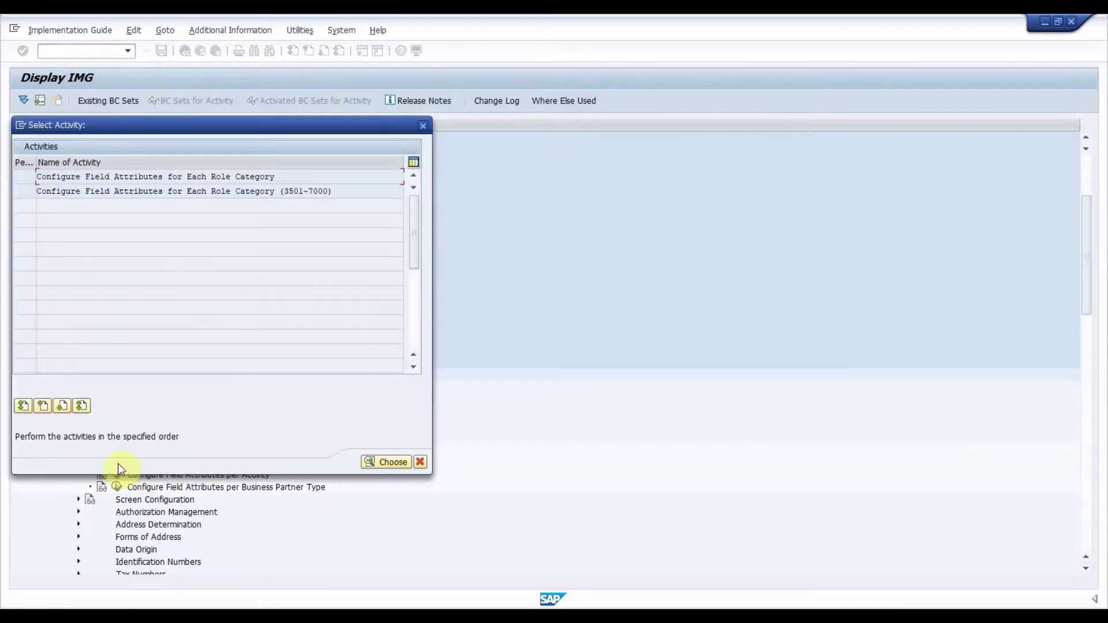
pyautogui.doubleClick(124, 177)
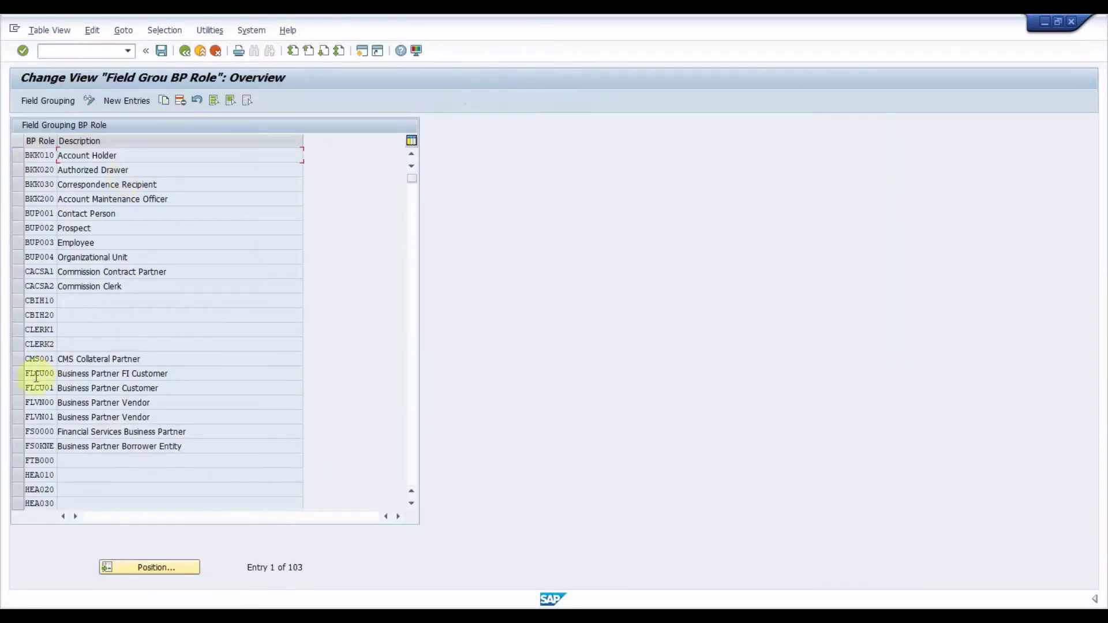
# Open the field grouping of role FLCU00 and examine the Address: City attribute in the Addresses data set.
pyautogui.click(20, 374)
pyautogui.click(62, 104)
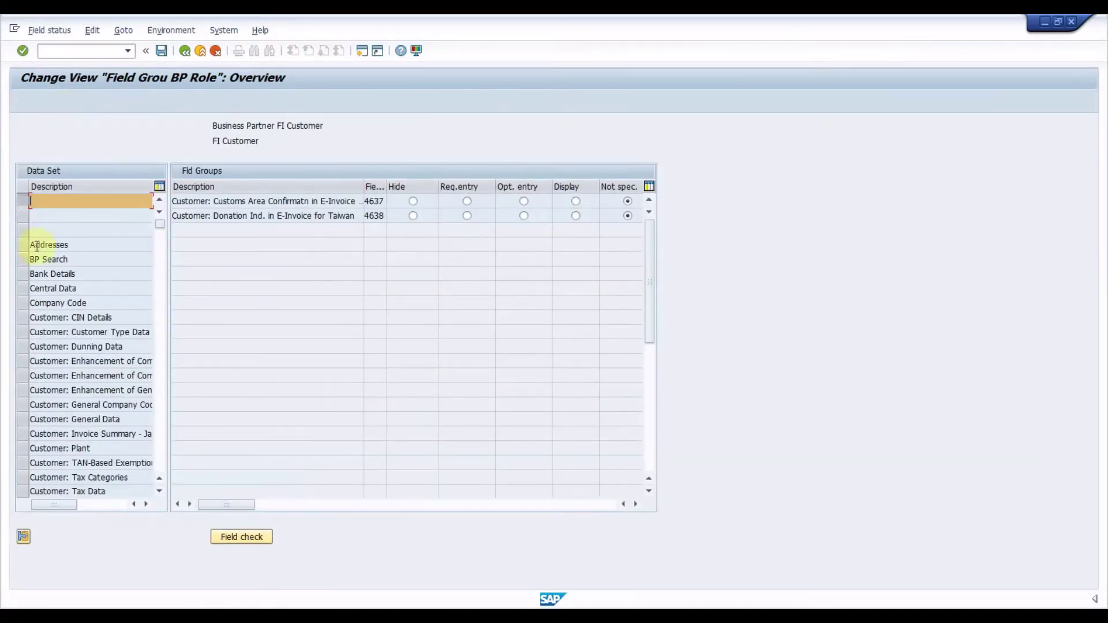
pyautogui.click(40, 245)
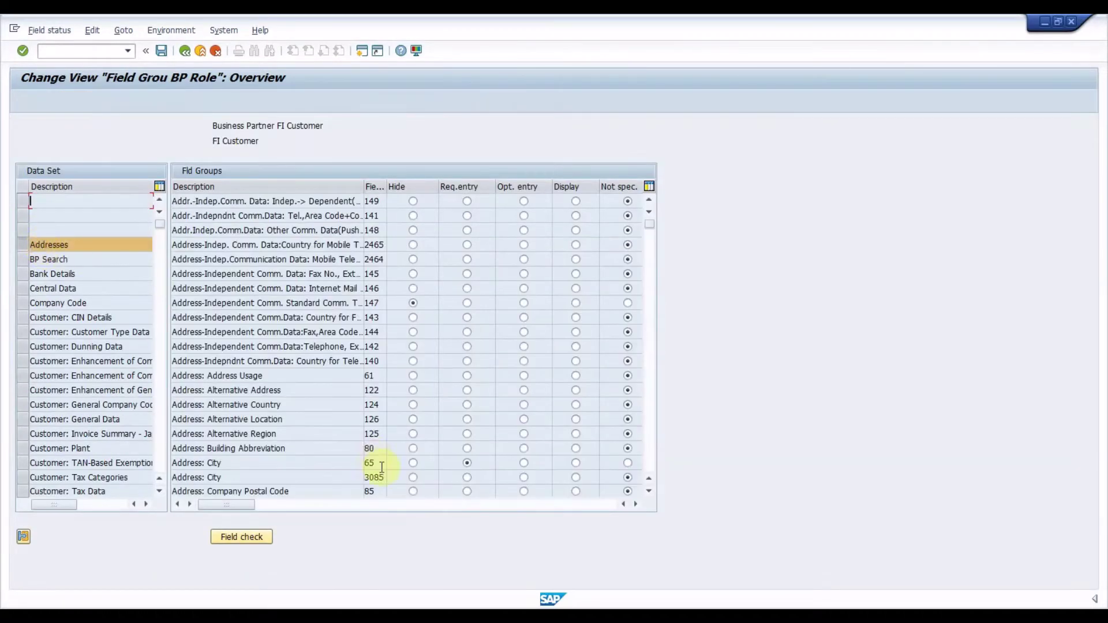
pyautogui.click(254, 463)
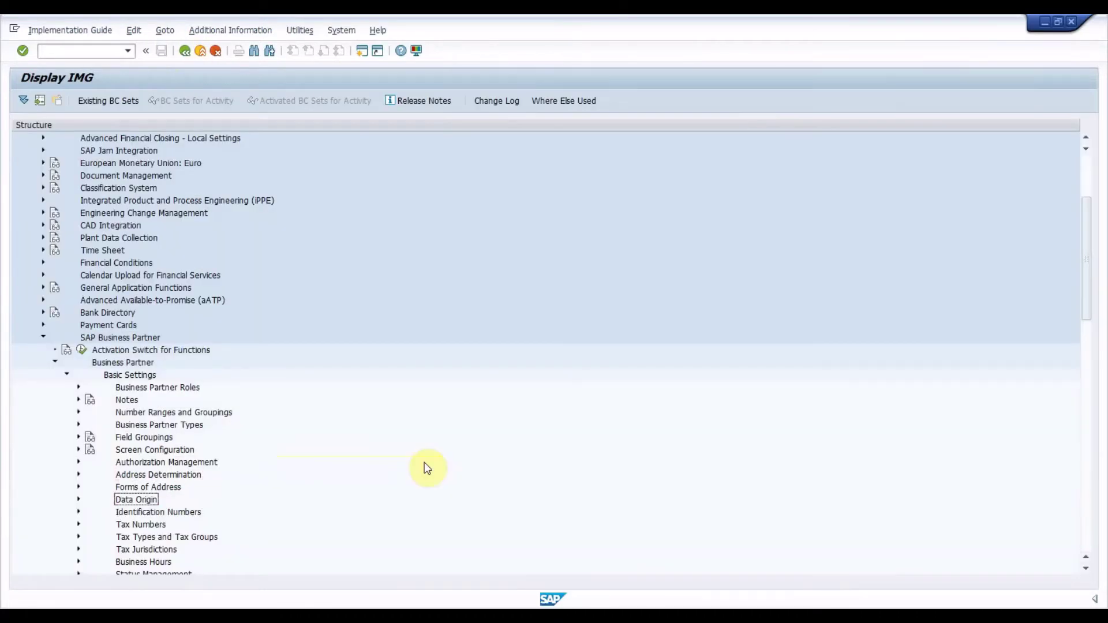
# Expand Identification Numbers and open the Define Identification Categories activity.
pyautogui.press('Down')
pyautogui.press('Right')
pyautogui.press('Down')
pyautogui.press('Down')
pyautogui.press('Left')
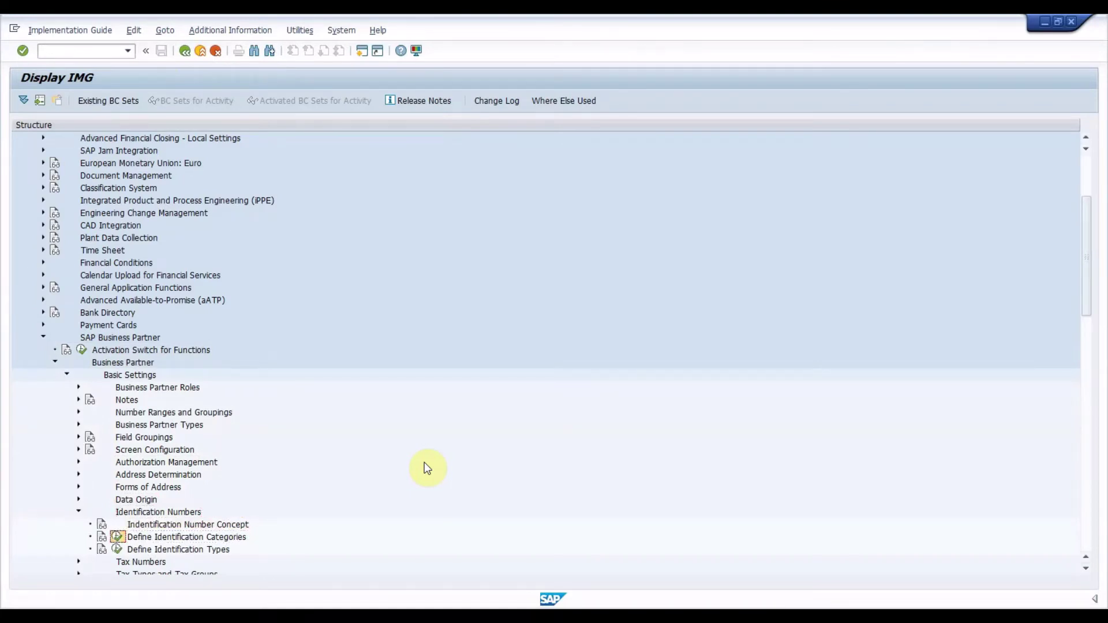
pyautogui.press('Return')
pyautogui.press('Return')
pyautogui.click(258, 284)
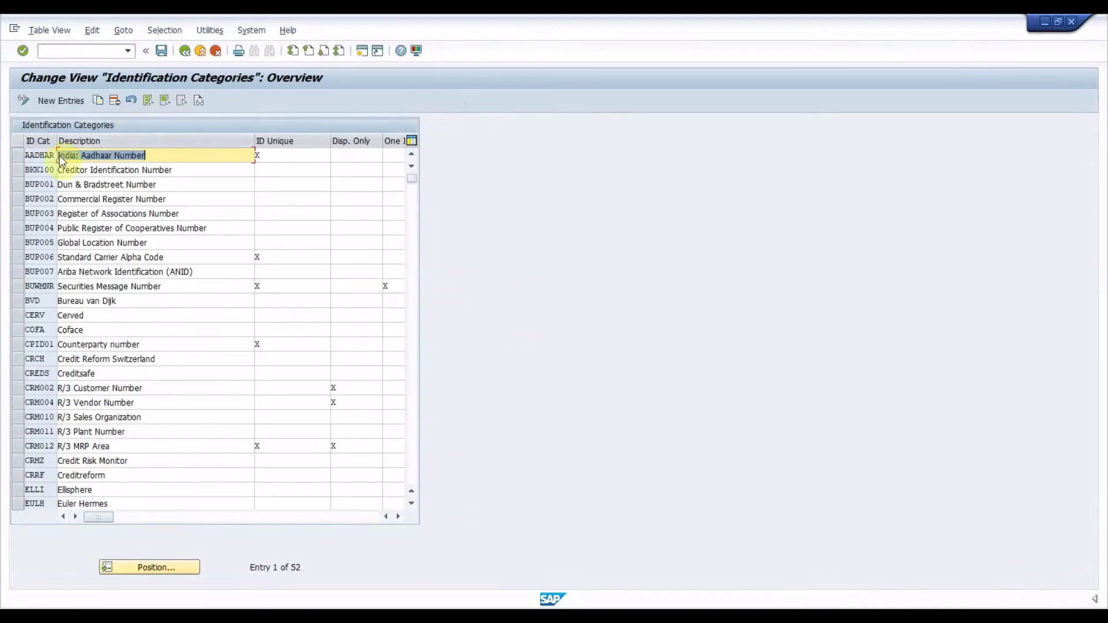
# Examine all settings of identification category AADHAR, including its identification schema, and return to the guide.
pyautogui.click(18, 155)
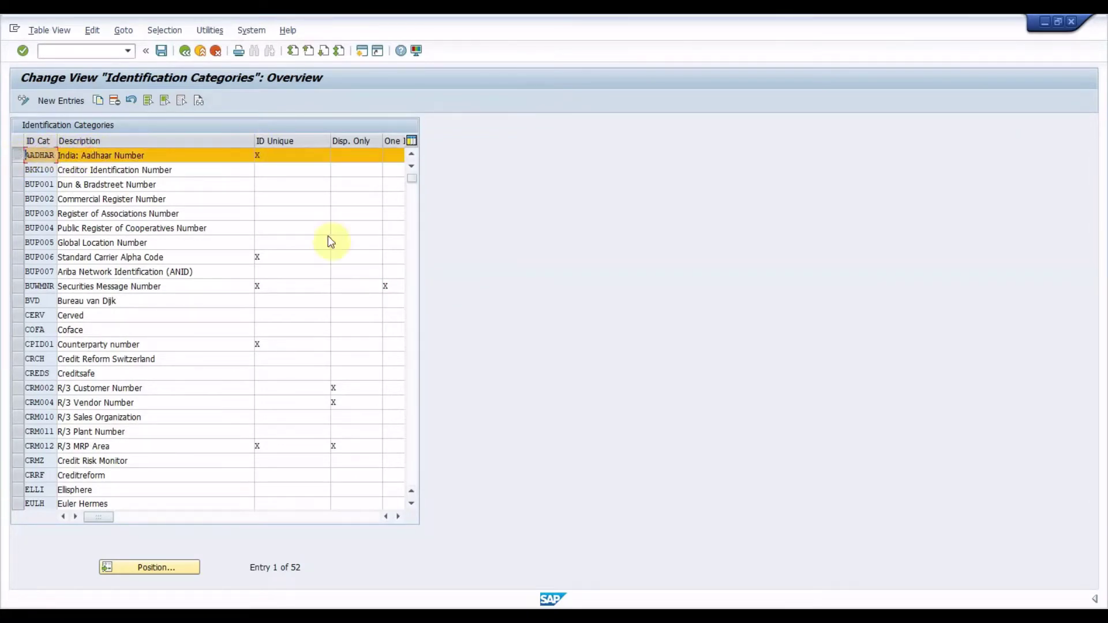
pyautogui.click(397, 516)
pyautogui.click(397, 516)
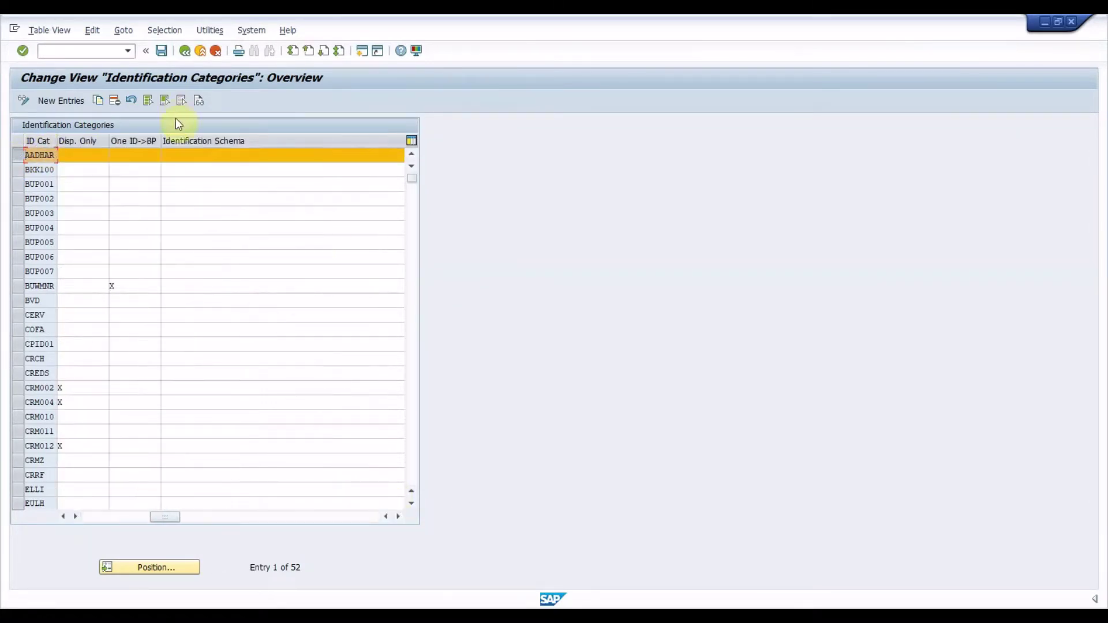
pyautogui.click(185, 51)
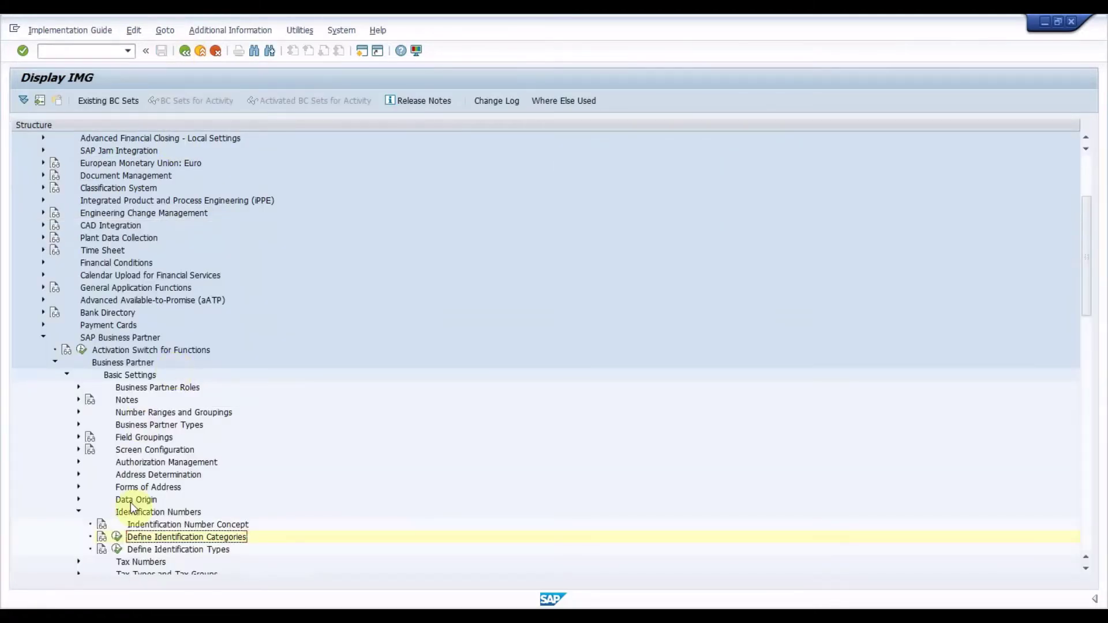
# Open the details of identification type AADHAR in Define Identification Types and clear its relevance for Organizations.
pyautogui.click(117, 549)
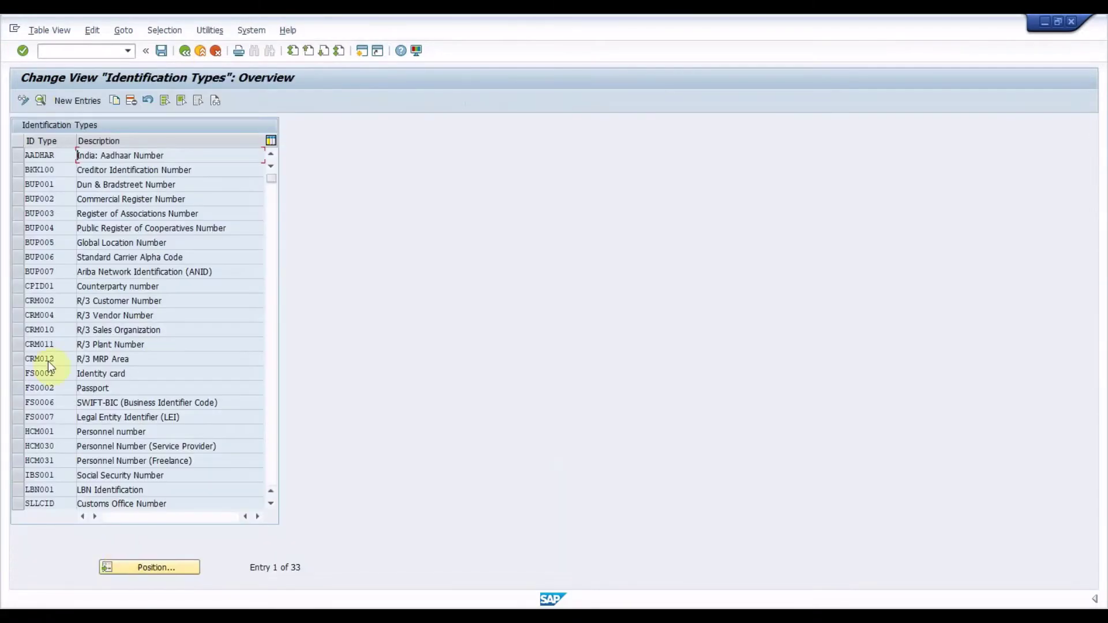
pyautogui.doubleClick(45, 156)
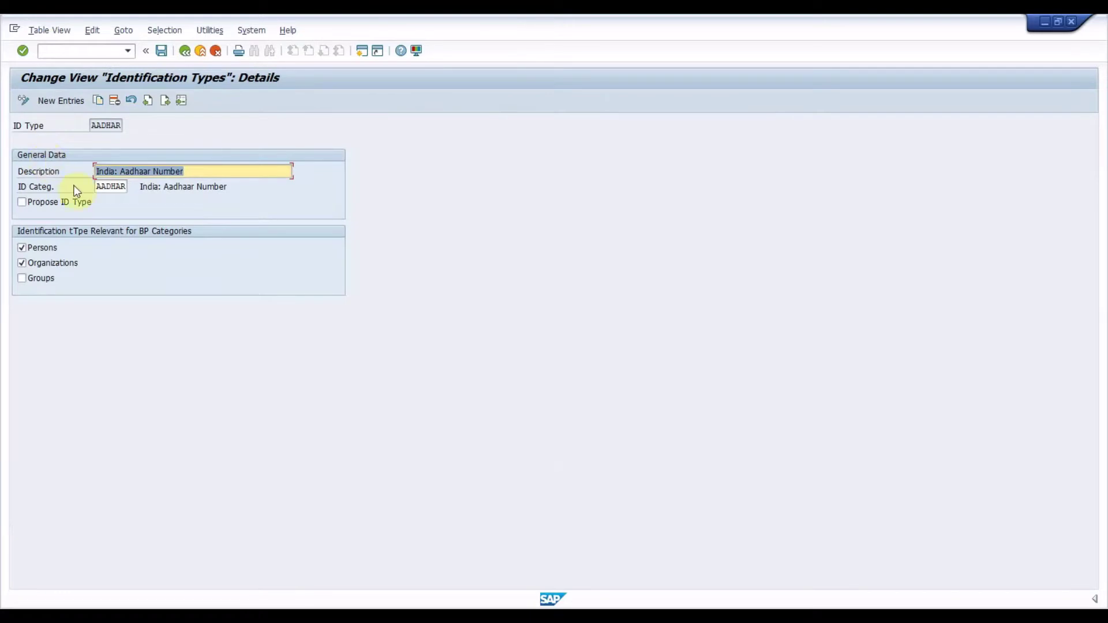
pyautogui.click(51, 263)
pyautogui.click(190, 168)
pyautogui.click(161, 187)
pyautogui.click(178, 192)
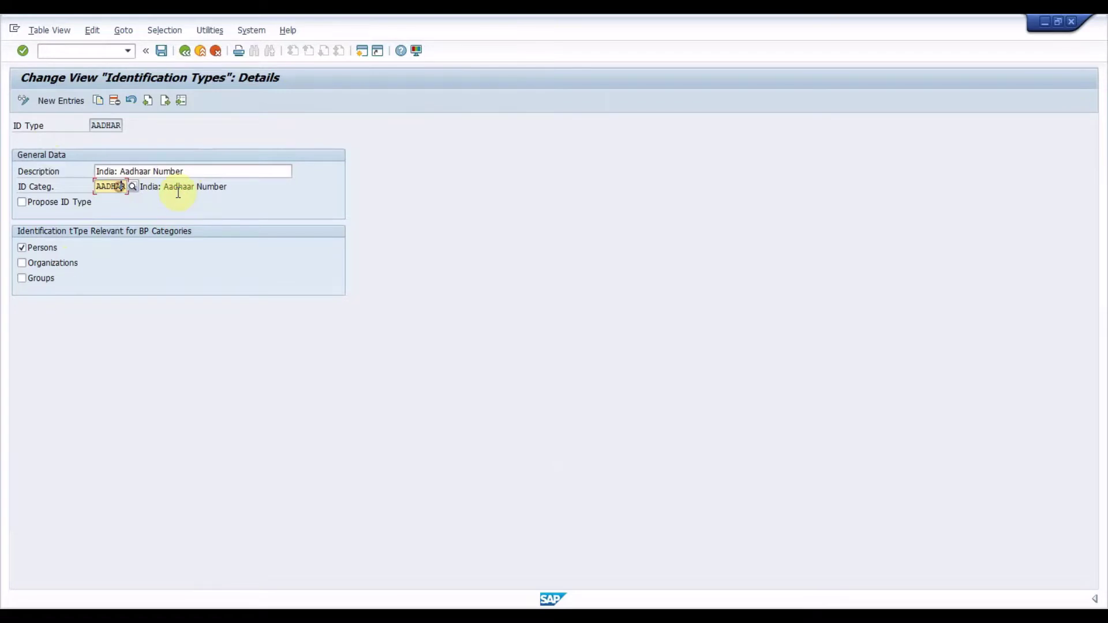
# Return from the identification types to the guide, expand Tax Numbers and open the Maintain Tax Number Categories activity.
pyautogui.click(184, 52)
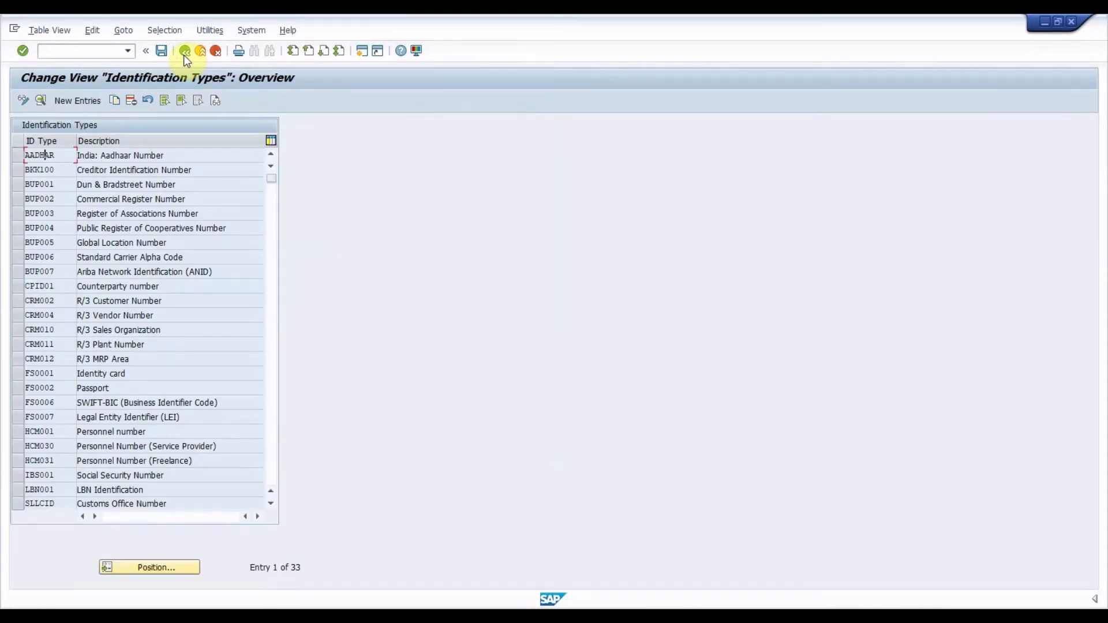
pyautogui.click(183, 54)
pyautogui.press('Left')
pyautogui.press('Left')
pyautogui.press('Down')
pyautogui.press('Right')
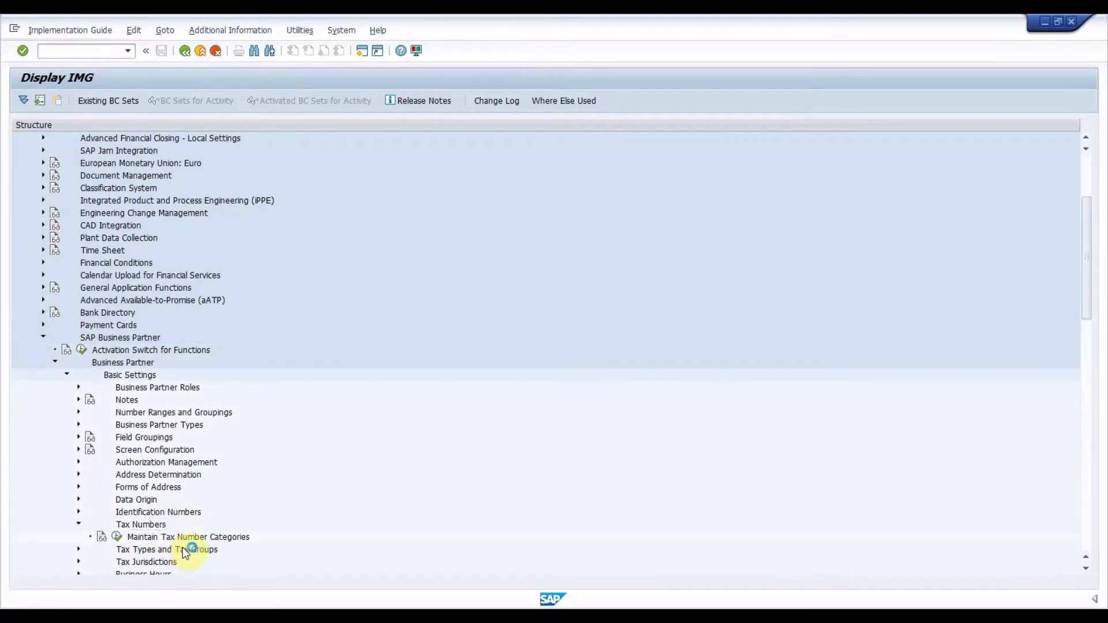
pyautogui.click(179, 538)
pyautogui.click(115, 538)
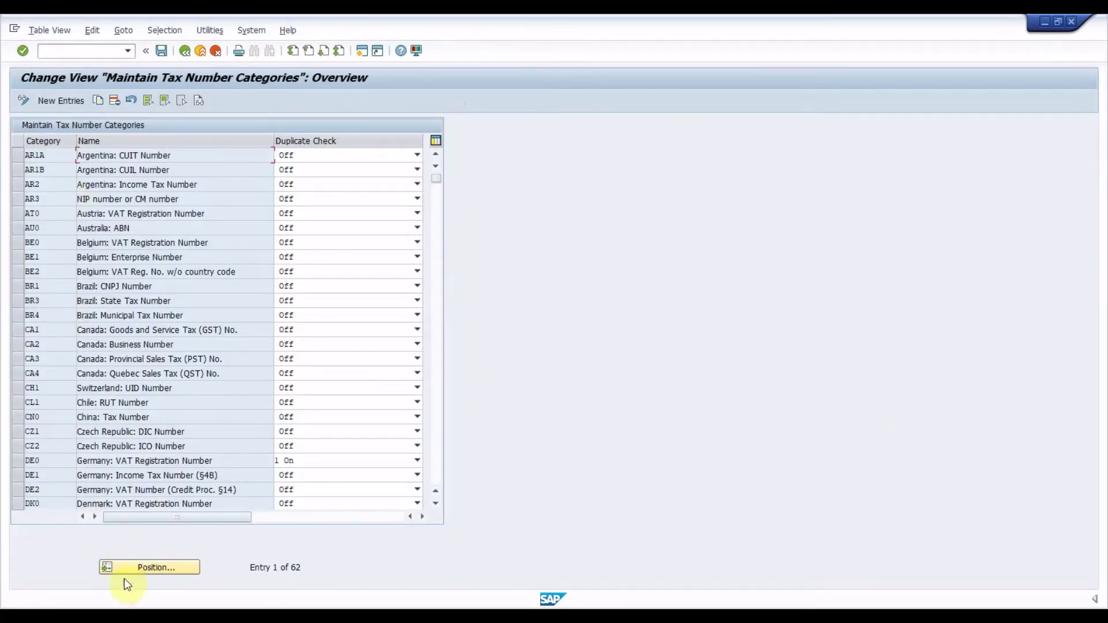
# Position the tax number category list at IN3, select that entry to examine it, and return to the guide.
pyautogui.click(127, 569)
pyautogui.write('IN3')
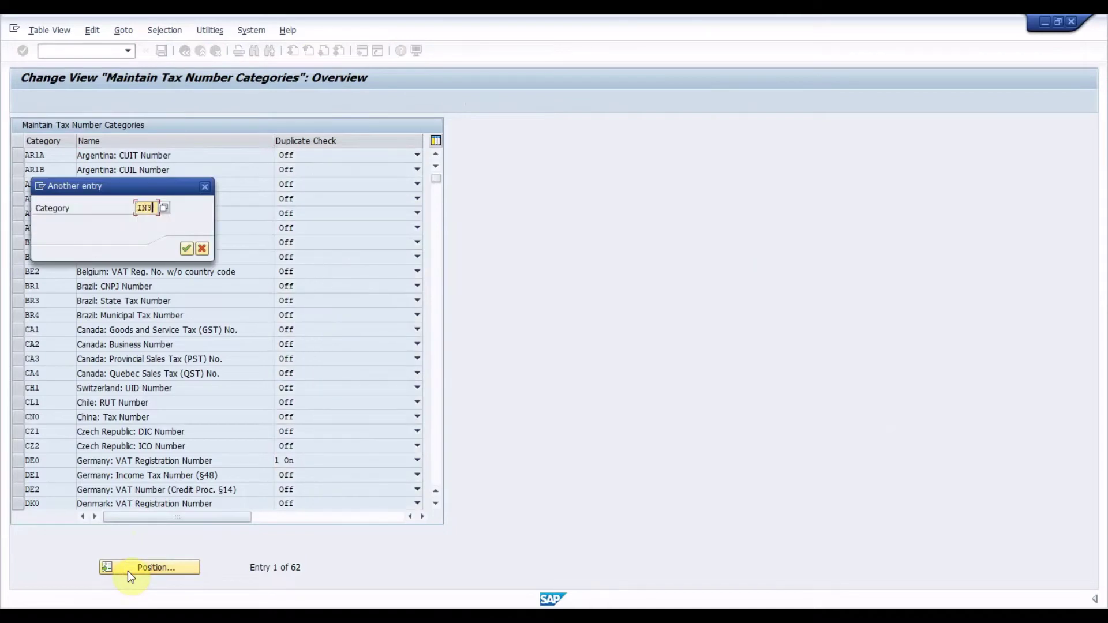
pyautogui.press('Return')
pyautogui.click(256, 156)
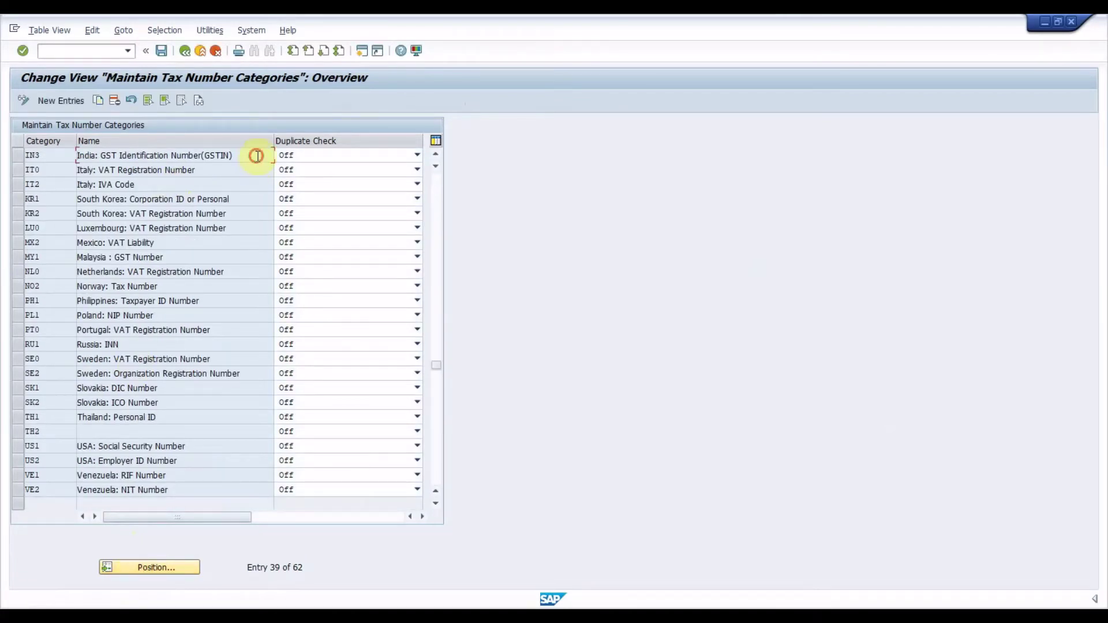
pyautogui.click(17, 158)
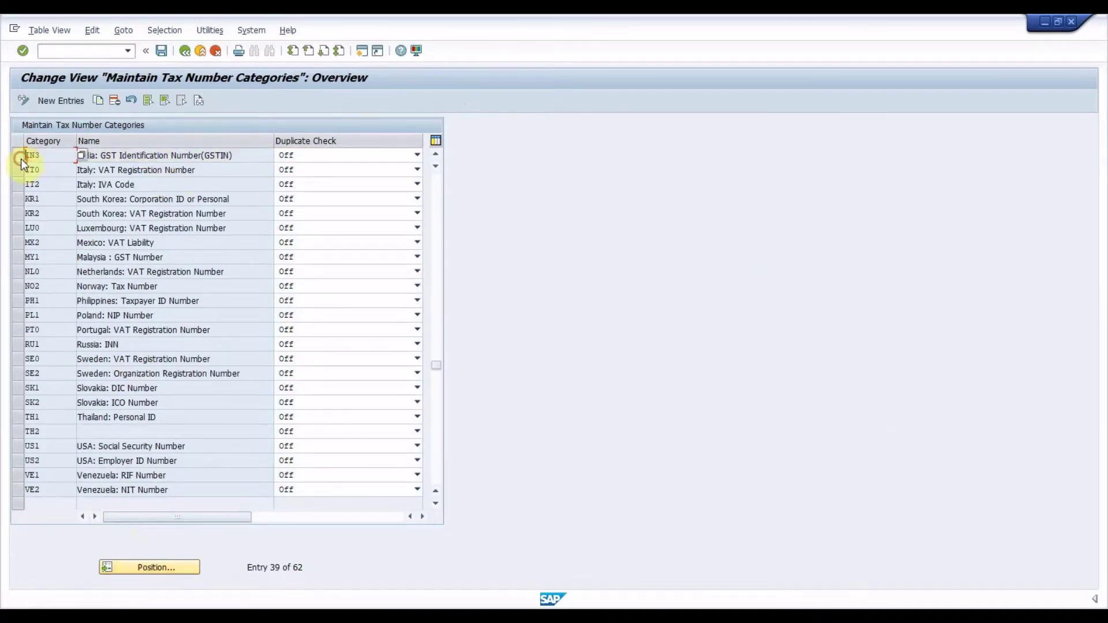
pyautogui.click(16, 159)
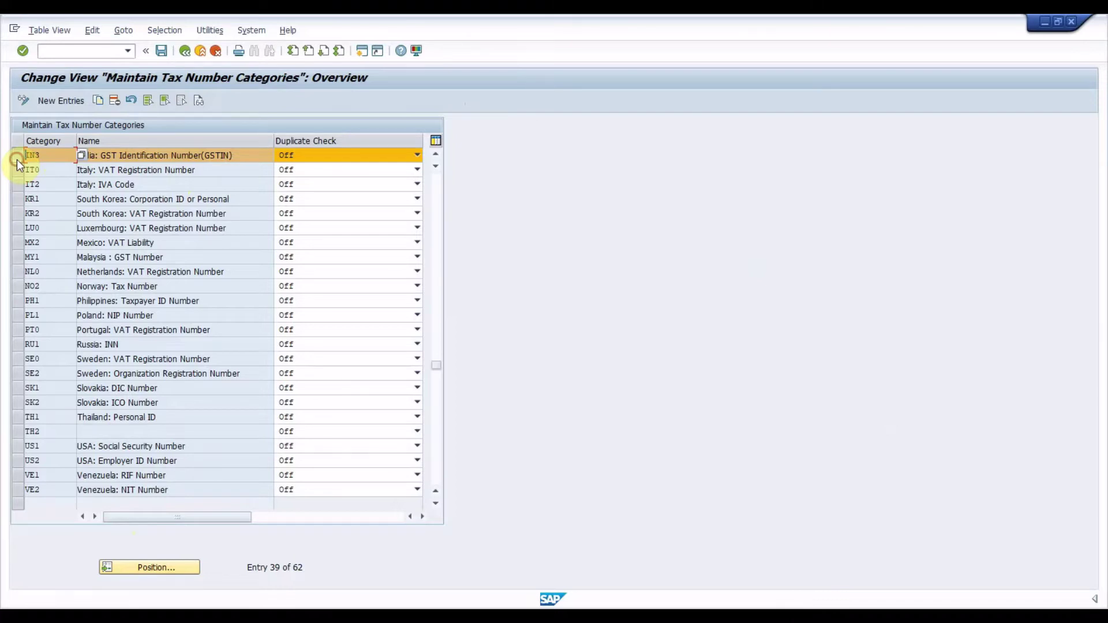
pyautogui.click(185, 51)
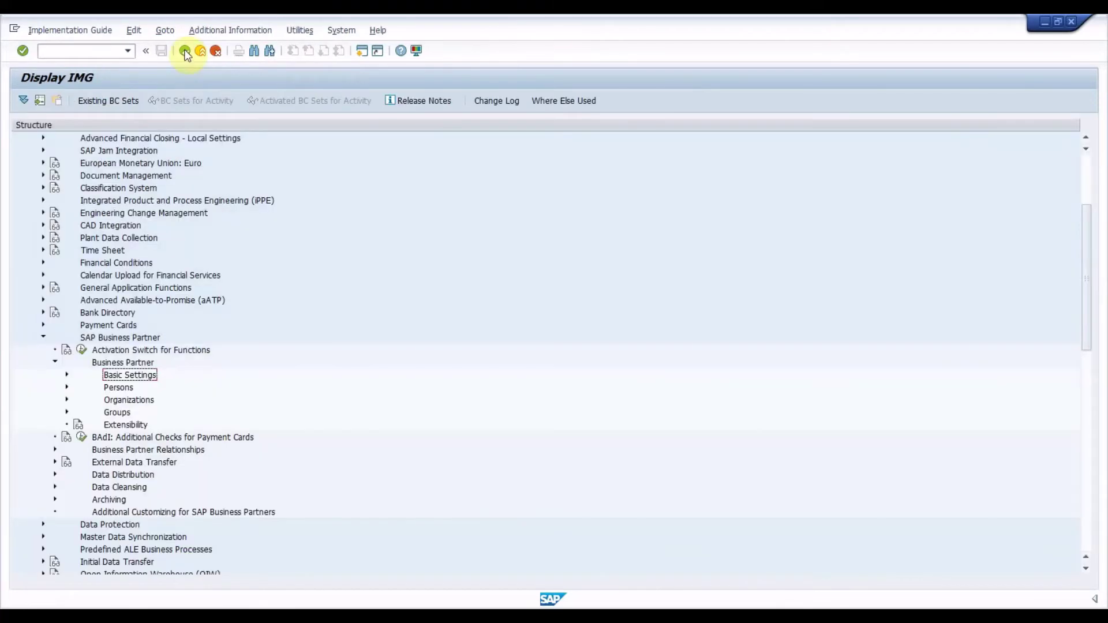
# Look into the Persons node, then expand Organizations and open Maintain Industry Systems and Industries.
pyautogui.press('Down')
pyautogui.press('Right')
pyautogui.press('Down')
pyautogui.press('Down')
pyautogui.press('Left')
pyautogui.press('Left')
pyautogui.press('Down')
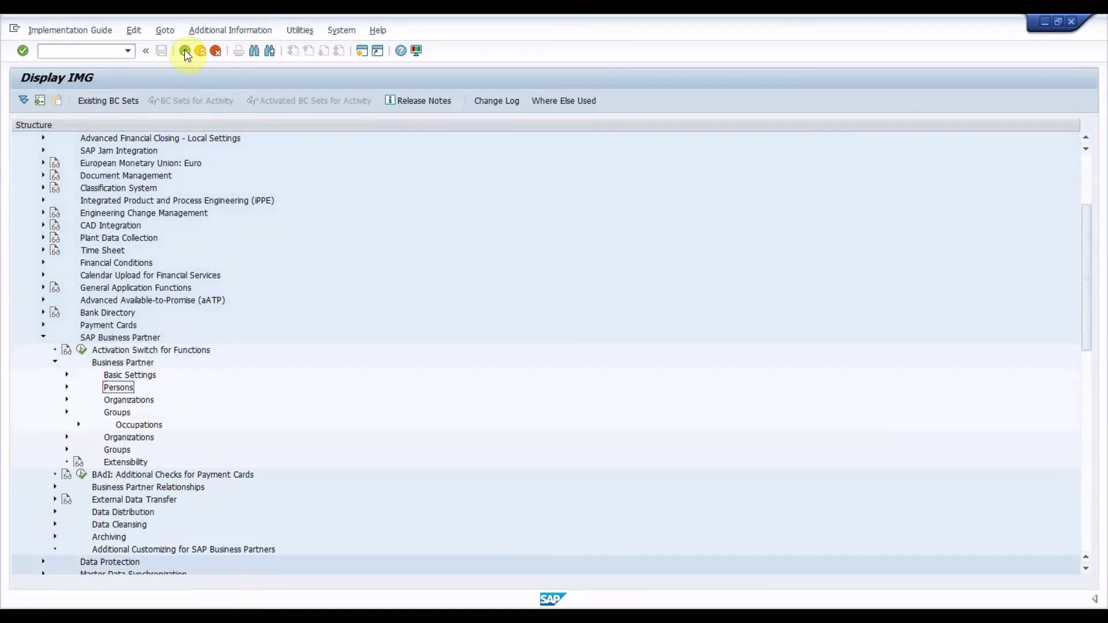
pyautogui.press('Right')
pyautogui.press('Down')
pyautogui.press('Left')
pyautogui.press('Return')
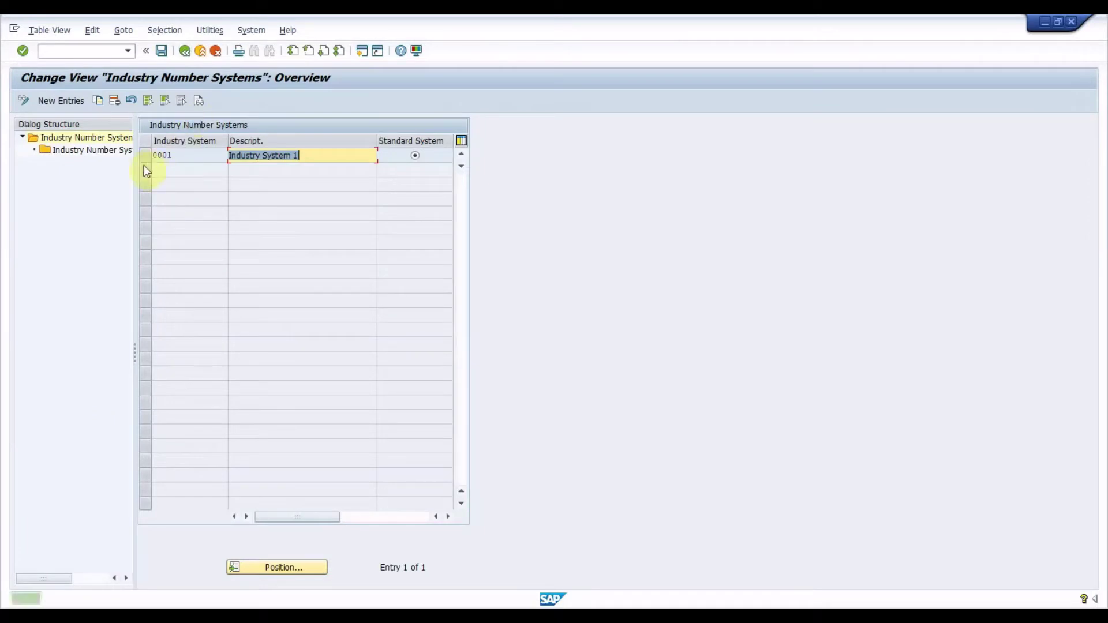
# Examine the full list of industries assigned to industry system 0001 and return to the guide.
pyautogui.click(144, 156)
pyautogui.doubleClick(104, 155)
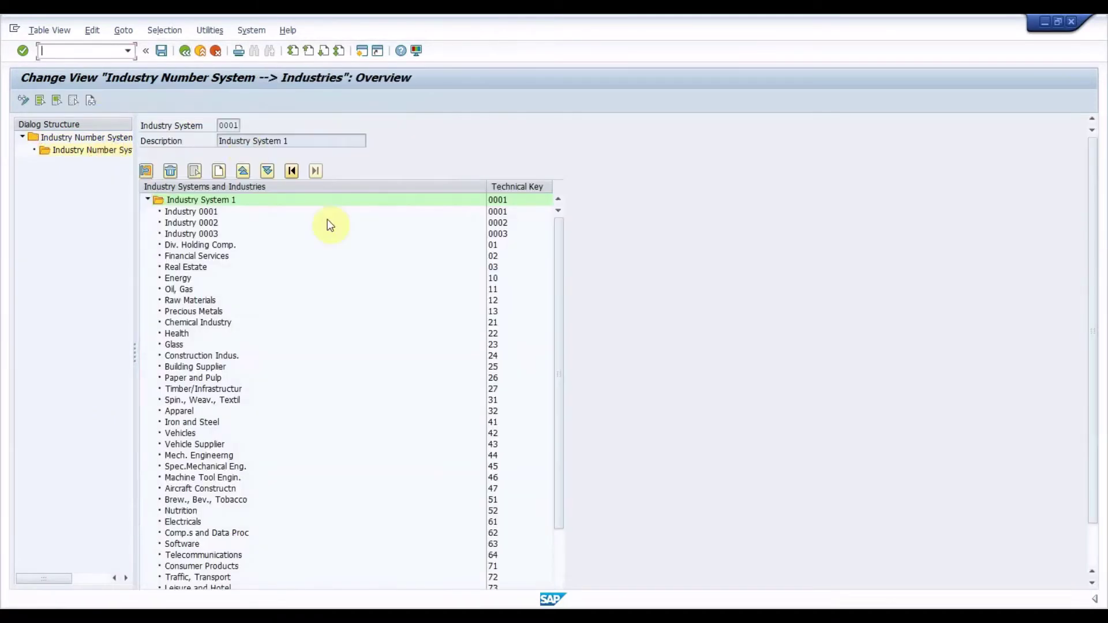
pyautogui.click(229, 197)
pyautogui.moveTo(1092, 337); pyautogui.dragTo(1097, 391)
pyautogui.moveTo(556, 439); pyautogui.dragTo(563, 537)
pyautogui.press('F3')
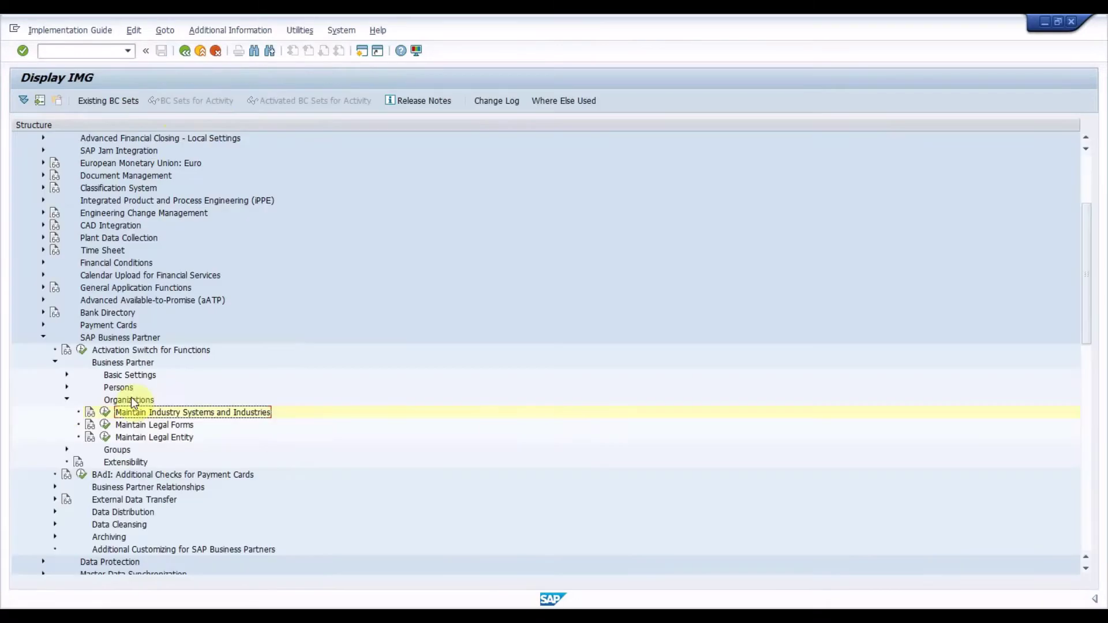
# Collapse Organizations, Business Partner and SAP Business Partner, and expand the Master Data Synchronization node.
pyautogui.doubleClick(119, 403)
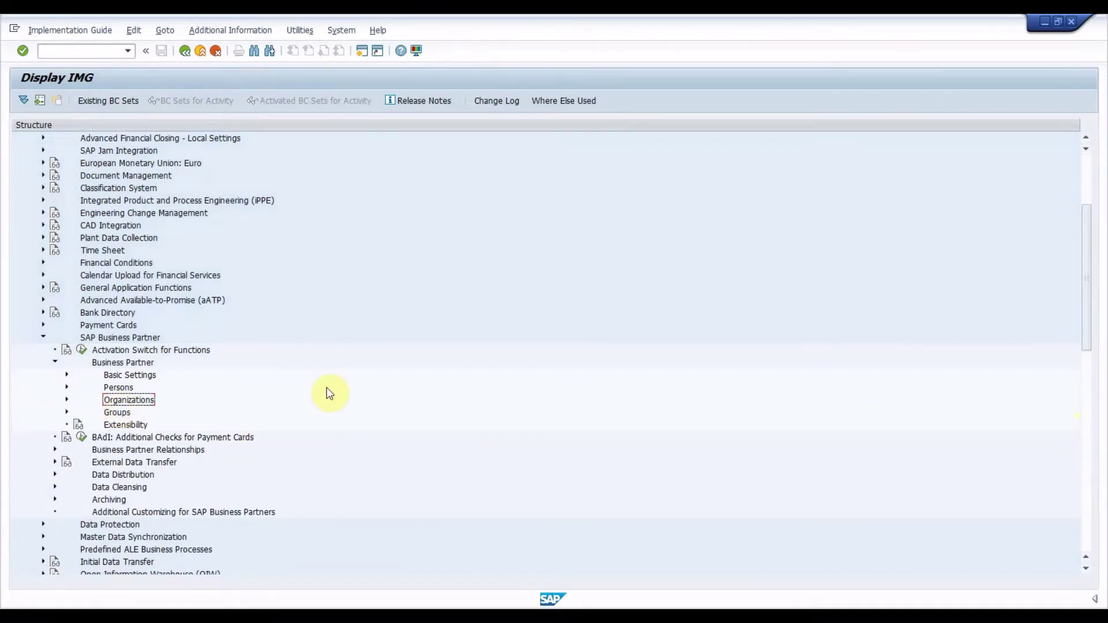
pyautogui.press('Up')
pyautogui.press('Left')
pyautogui.press('Left')
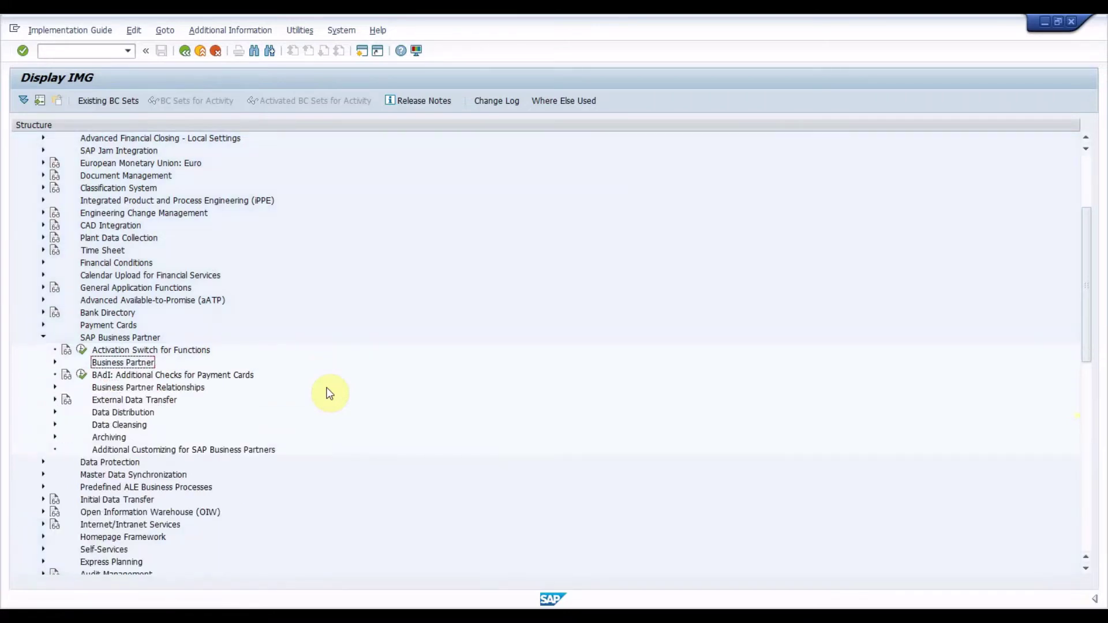
pyautogui.press('Left')
pyautogui.press('Left')
pyautogui.press('Down')
pyautogui.press('Down')
pyautogui.press('Right')
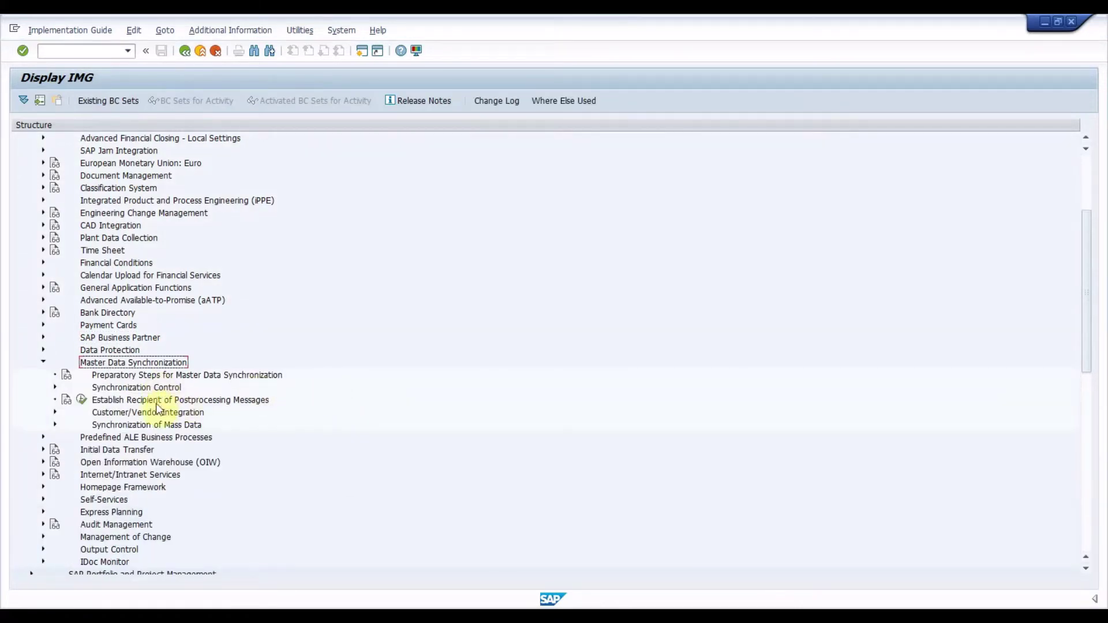
# Expand Customer/Vendor Integration through Business Partner Settings down to Settings for Customer Integration.
pyautogui.doubleClick(156, 413)
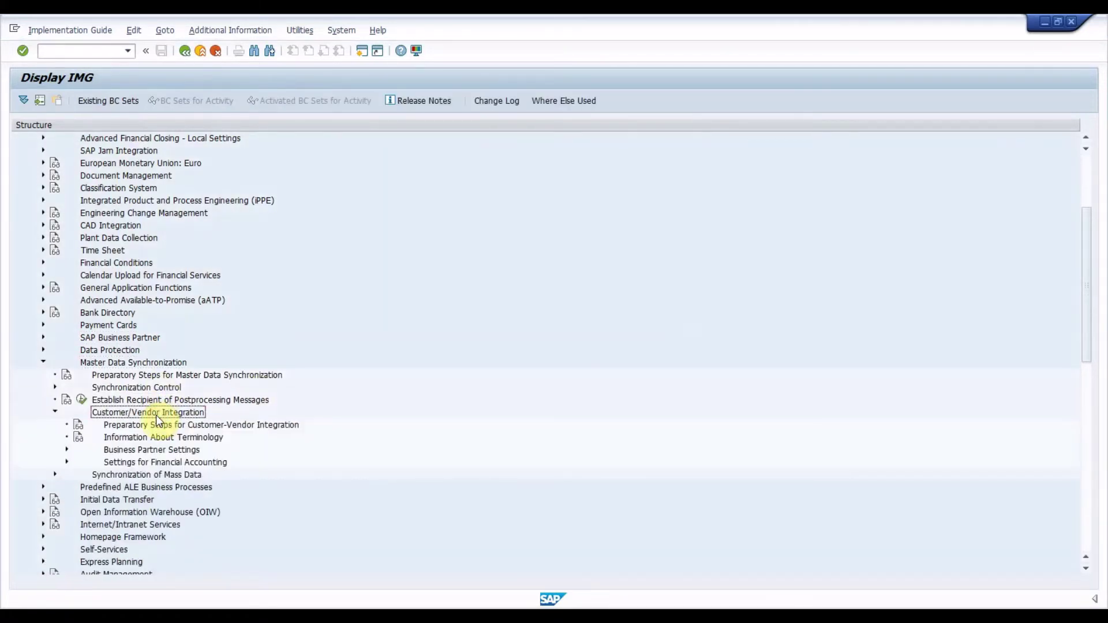
pyautogui.press('Down')
pyautogui.press('Down')
pyautogui.press('Down')
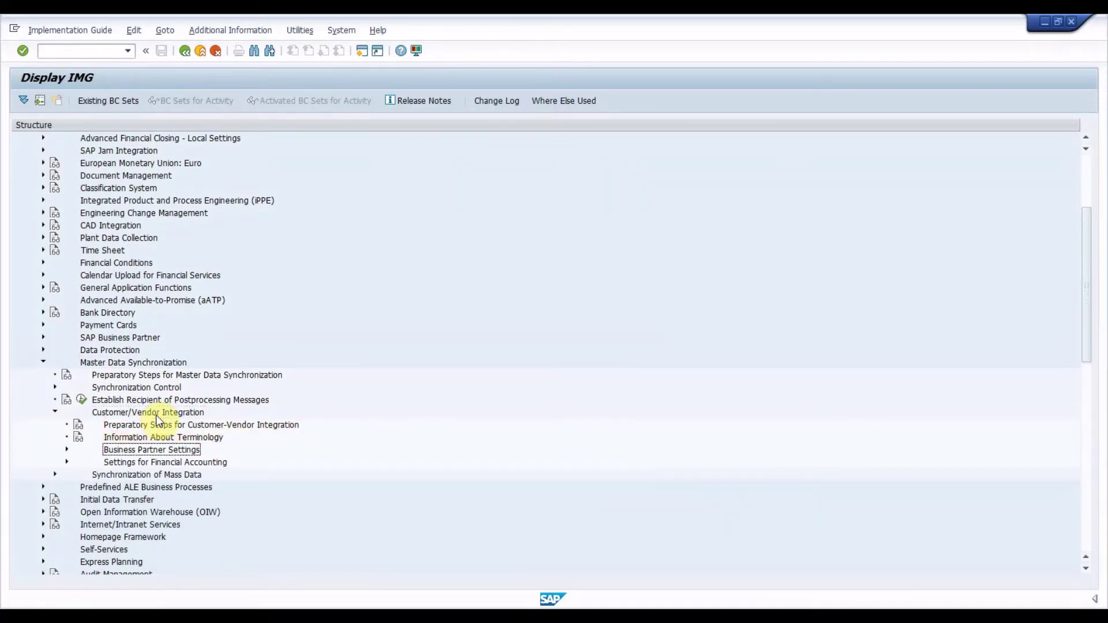
pyautogui.press('Right')
pyautogui.press('Down')
pyautogui.press('Right')
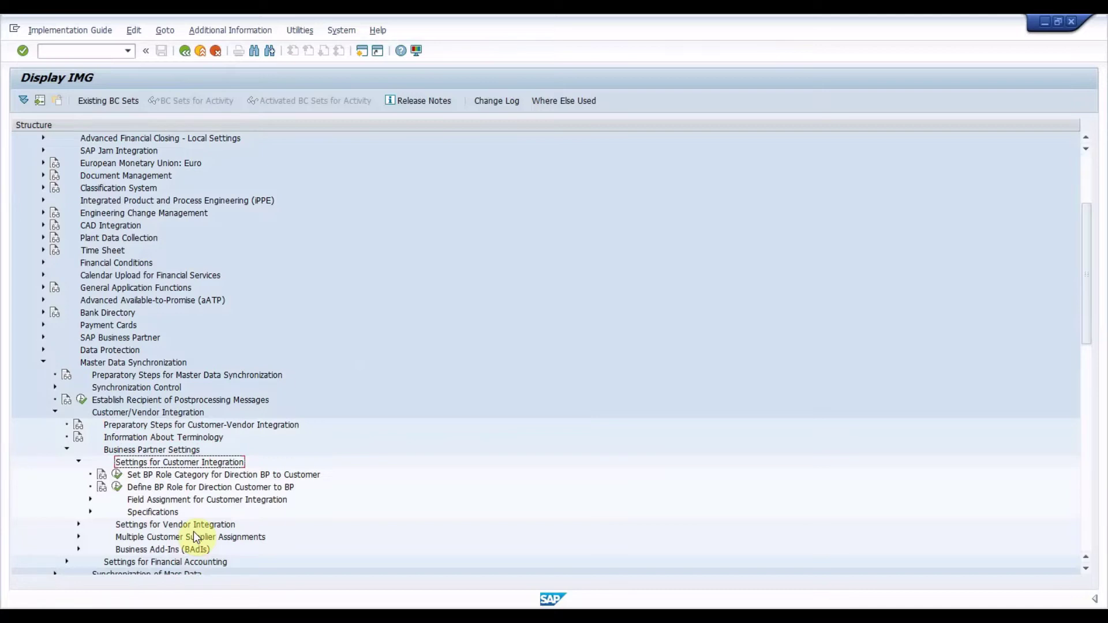
# Expand Field Assignment for Customer Integration and Assign Keys, and open Define Number Assignment for Direction BP to Customer.
pyautogui.doubleClick(218, 500)
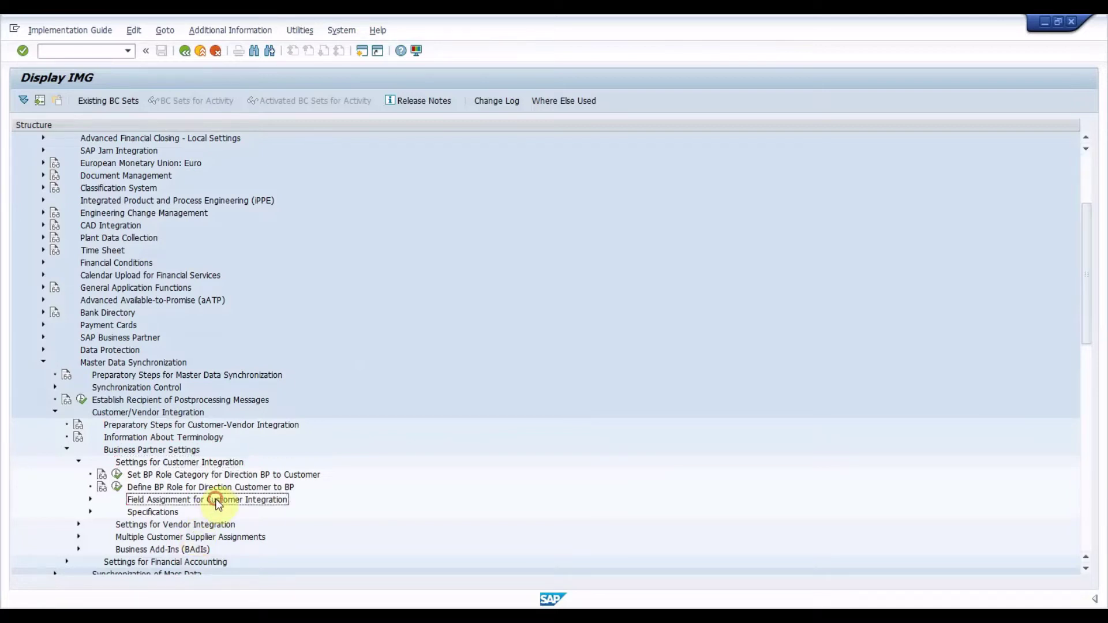
pyautogui.doubleClick(162, 512)
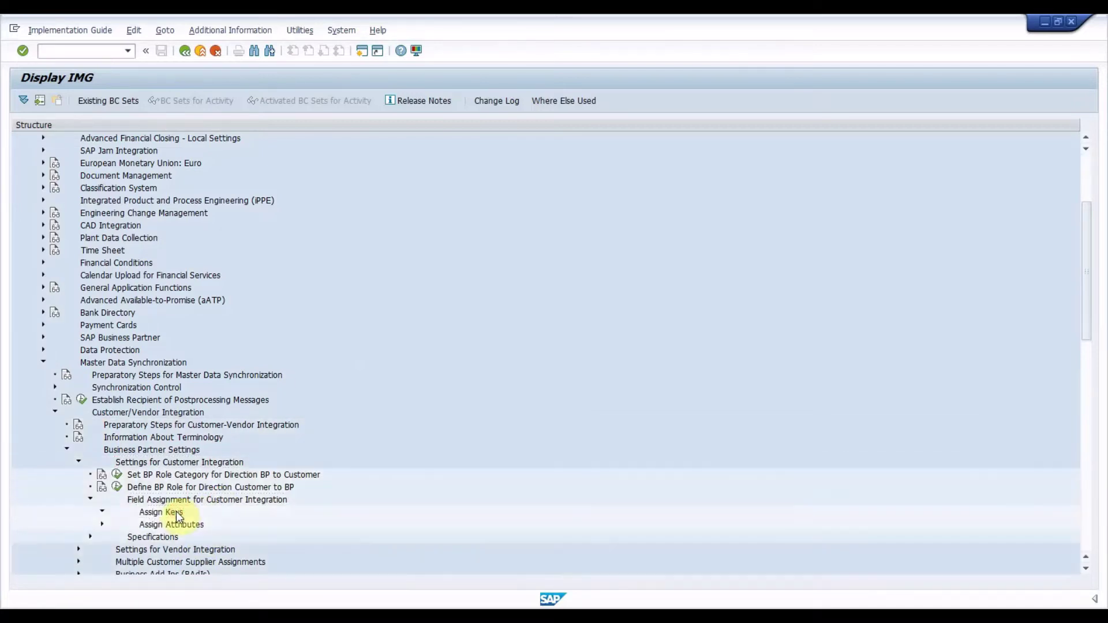
pyautogui.click(194, 524)
pyautogui.click(138, 524)
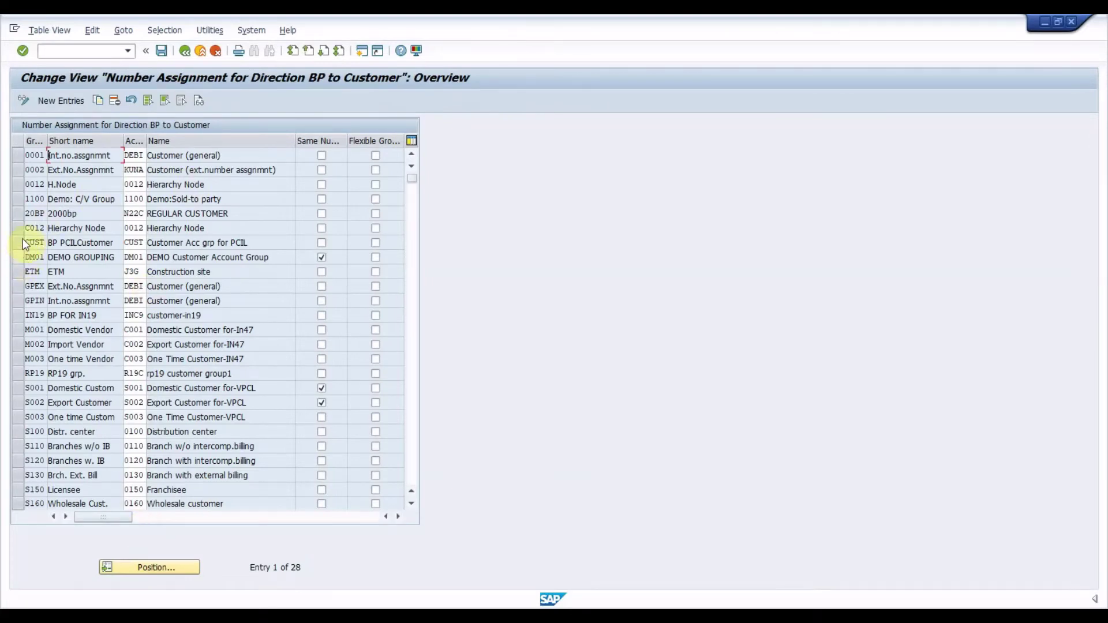
# Enable Same Numbers for grouping 1100 with customer account group 1100, and return to the guide.
pyautogui.click(19, 199)
pyautogui.click(101, 199)
pyautogui.click(134, 199)
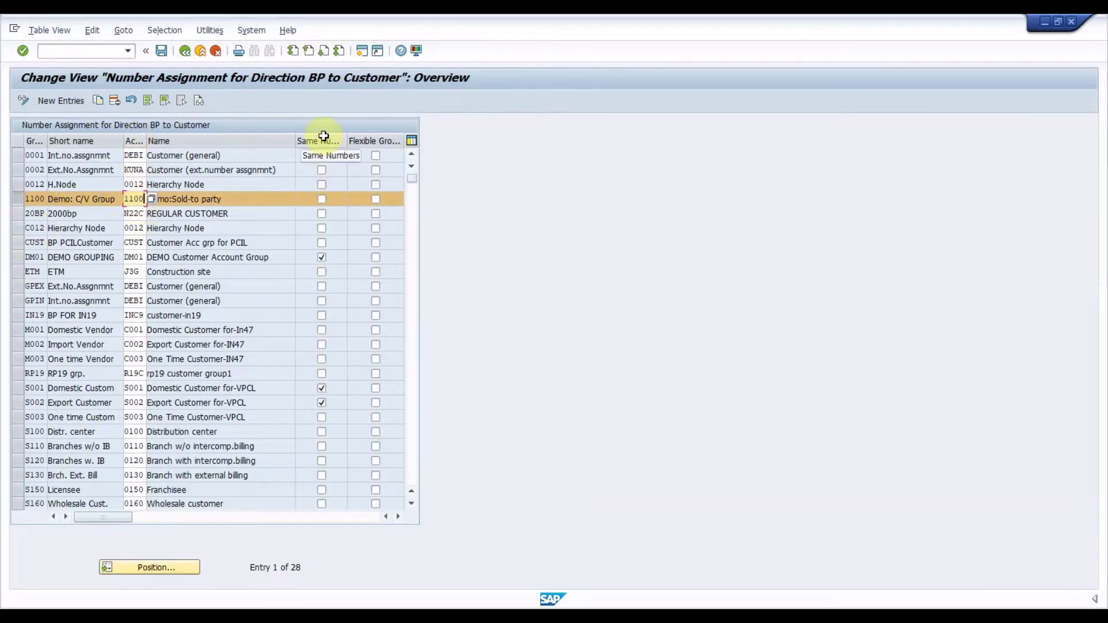
pyautogui.click(321, 200)
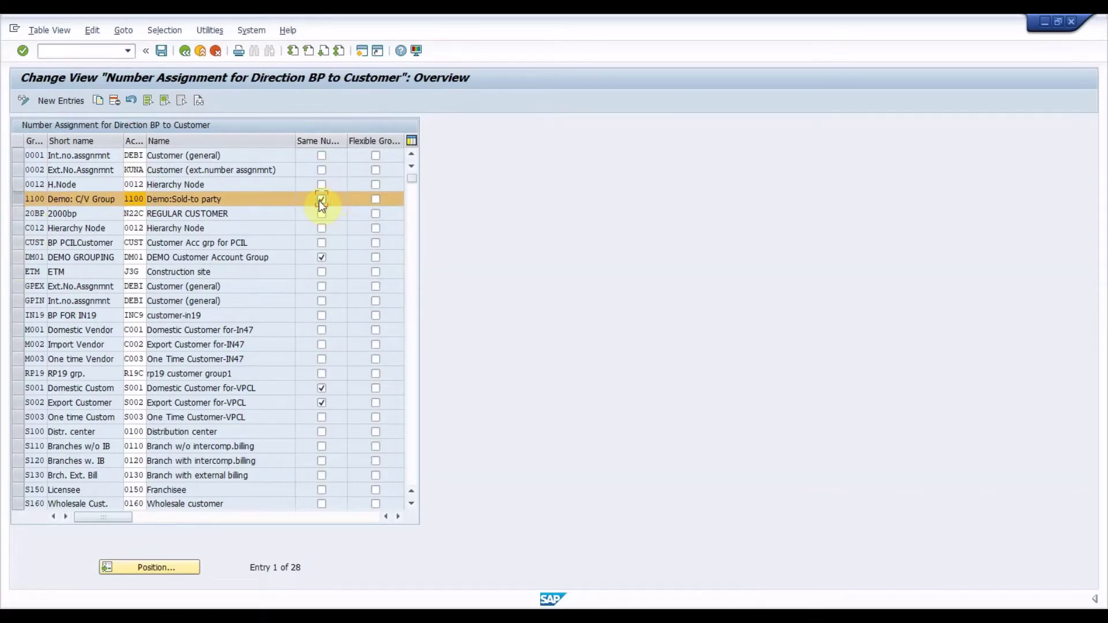
pyautogui.press('F3')
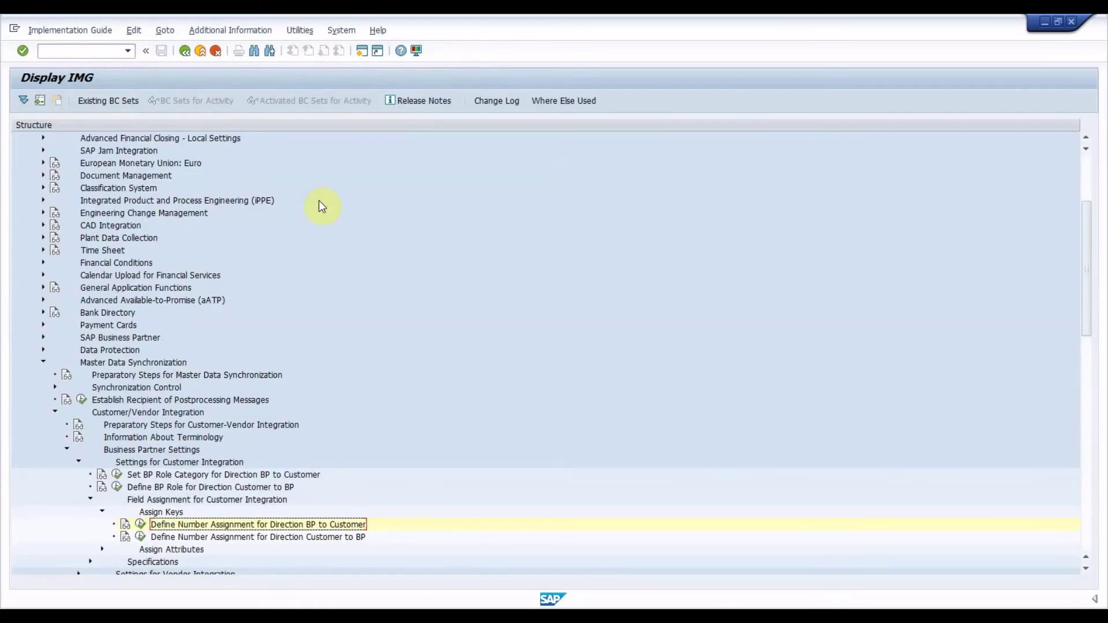
# Expand Assign Attributes and Contact Person, view the Activate Assignment of Contact Persons setting, and return to the guide.
pyautogui.press('Left')
pyautogui.press('Left')
pyautogui.click(206, 526)
pyautogui.doubleClick(207, 526)
pyautogui.click(189, 527)
pyautogui.doubleClick(189, 526)
pyautogui.click(196, 514)
pyautogui.click(152, 512)
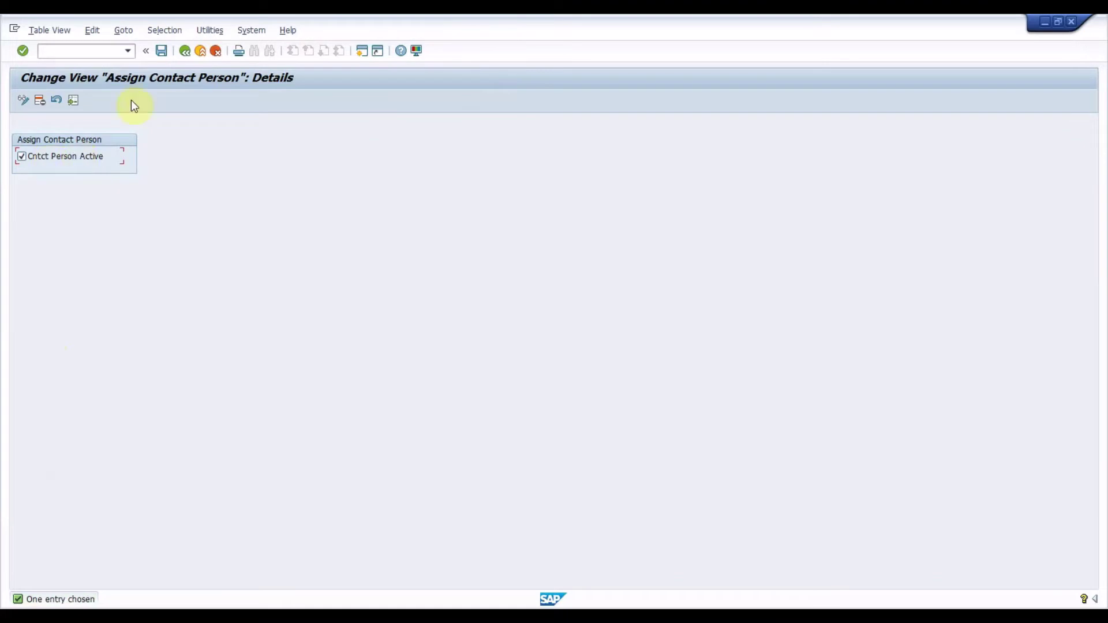
pyautogui.click(185, 50)
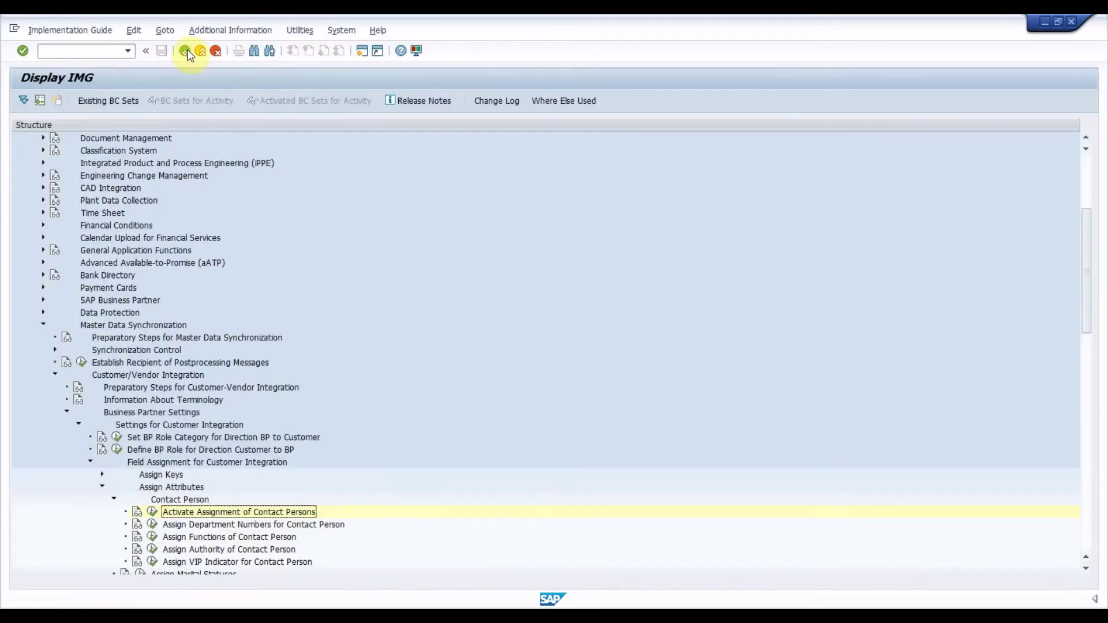
# Collapse Contact Person and open the Assign Industries activity under Assign Attributes.
pyautogui.press('Left')
pyautogui.press('Left')
pyautogui.press('Left')
pyautogui.press('Left')
pyautogui.press('Right')
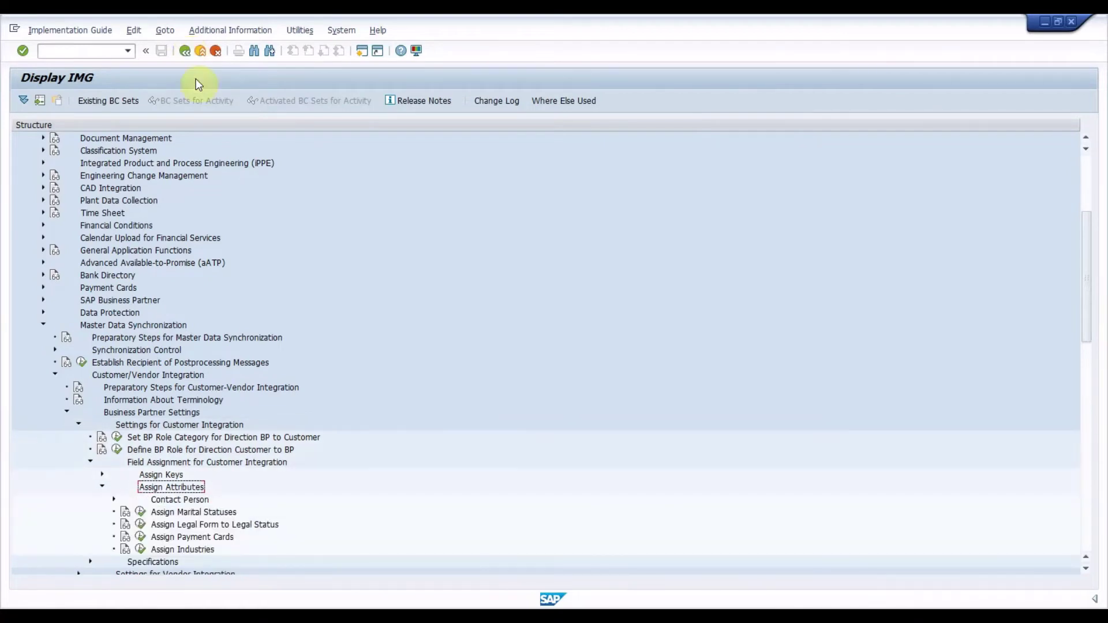
pyautogui.click(173, 550)
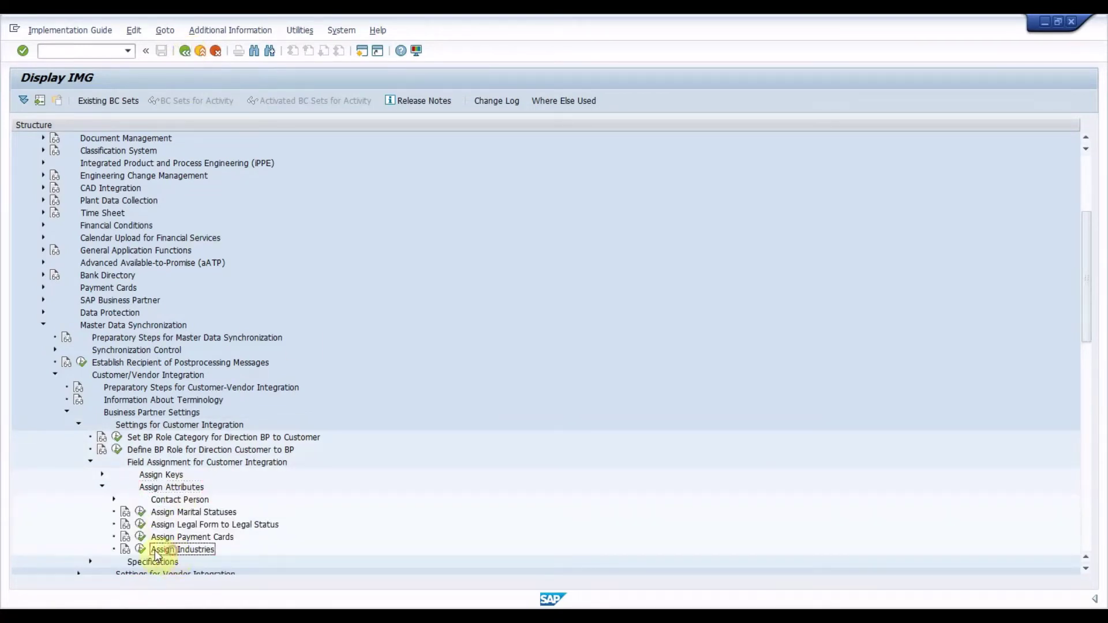
pyautogui.click(140, 549)
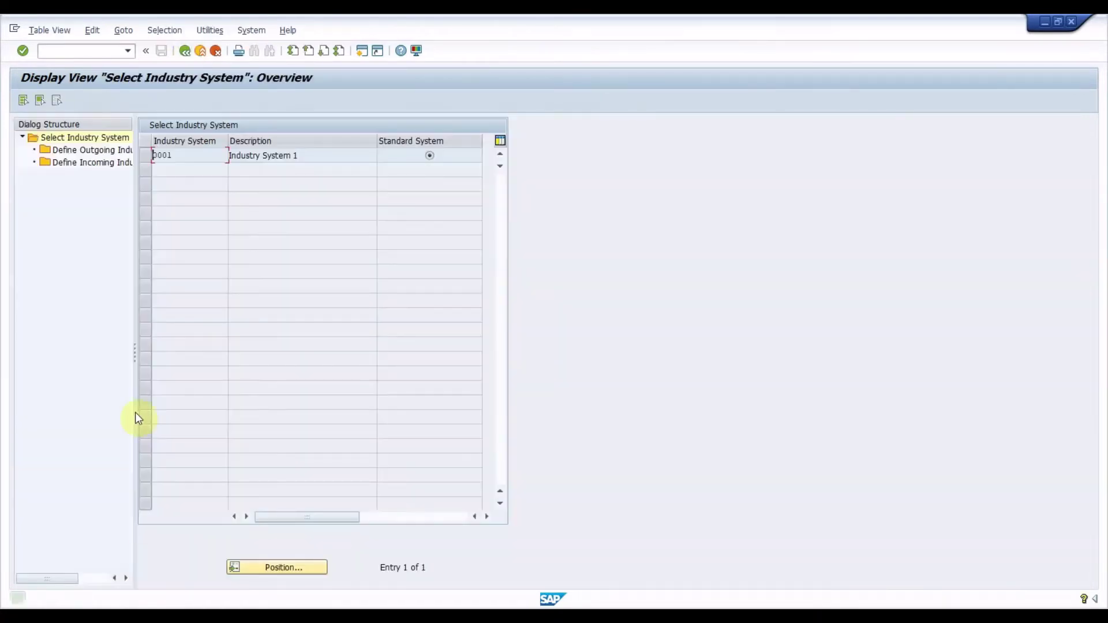
# Examine the outgoing industry mapping of industry system 0001 and return to the guide.
pyautogui.click(149, 156)
pyautogui.doubleClick(109, 149)
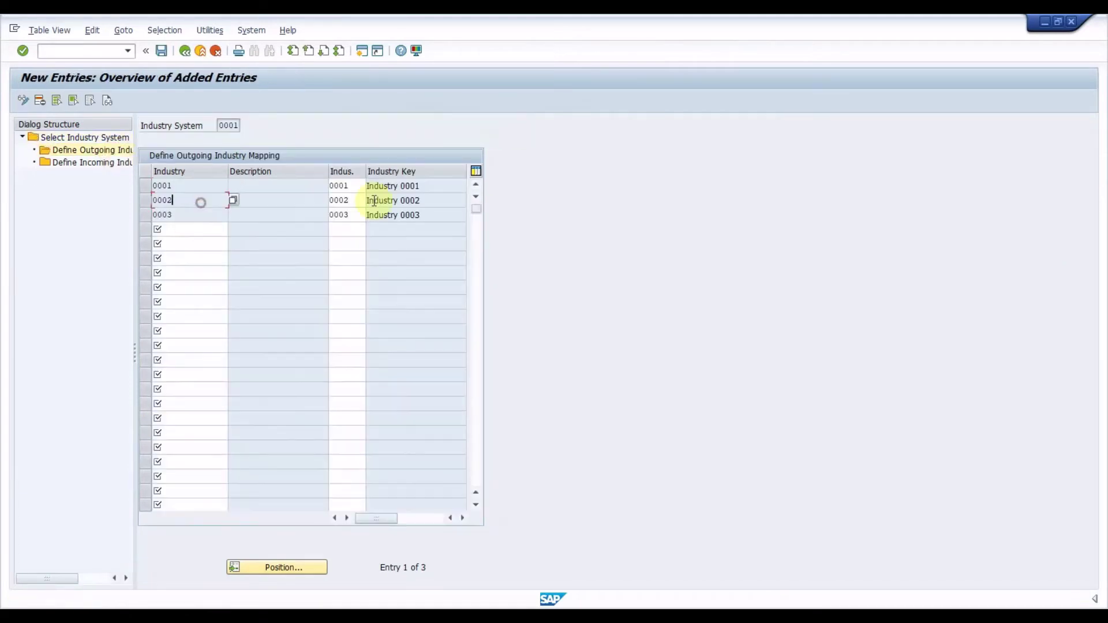
pyautogui.click(415, 215)
pyautogui.hotkey('ctrl', 's')
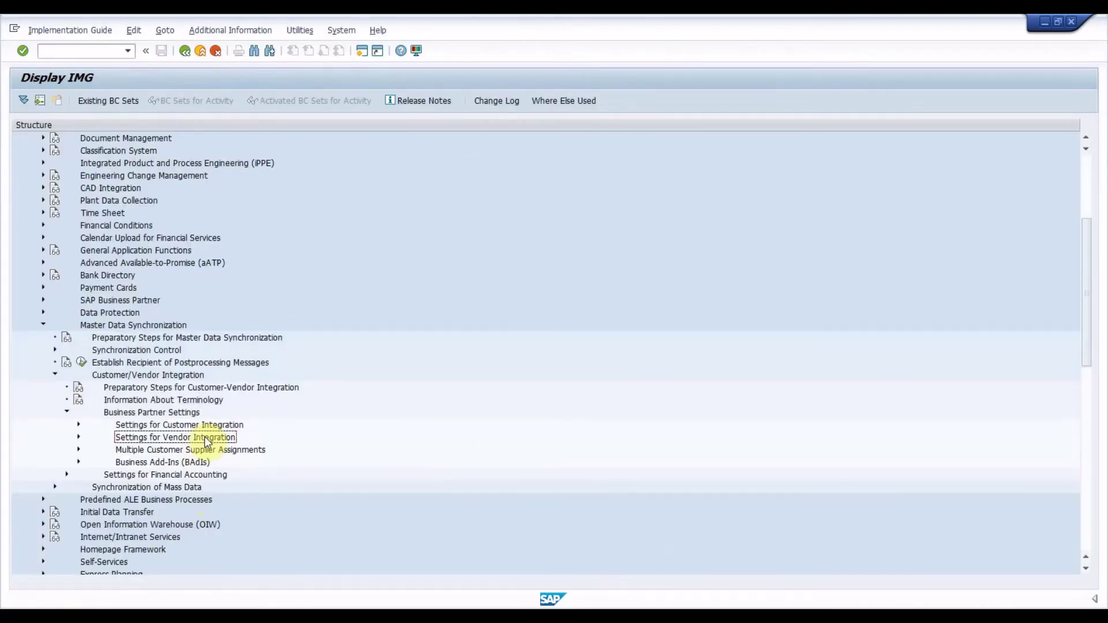
# Expand Settings for Vendor Integration down to Assign Keys and open Define Number Assignment for Direction BP to Vendor.
pyautogui.doubleClick(204, 436)
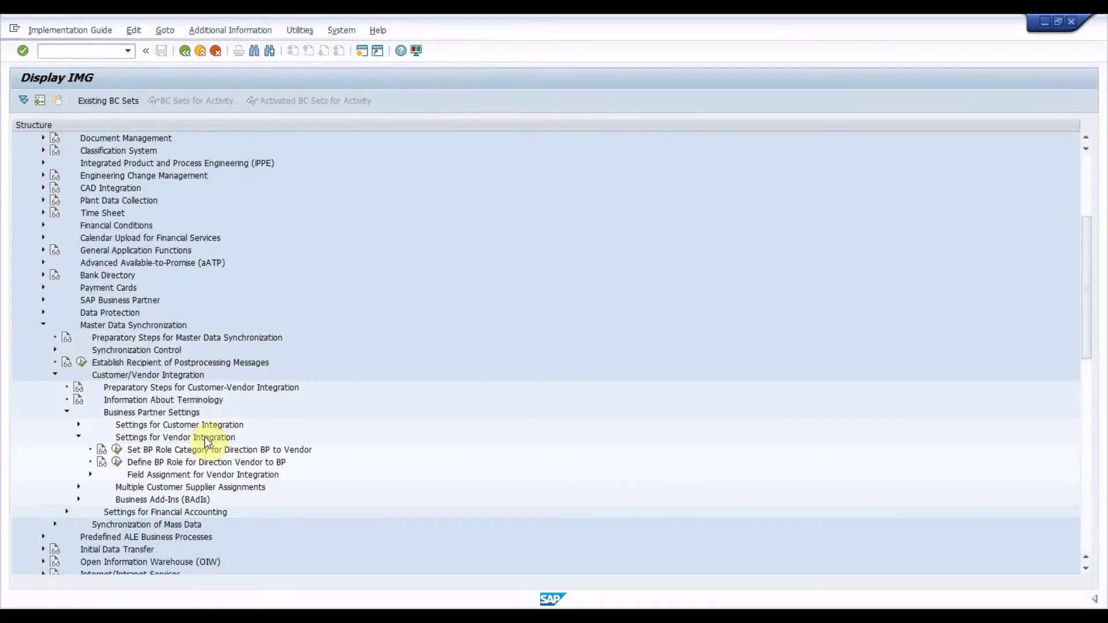
pyautogui.click(198, 473)
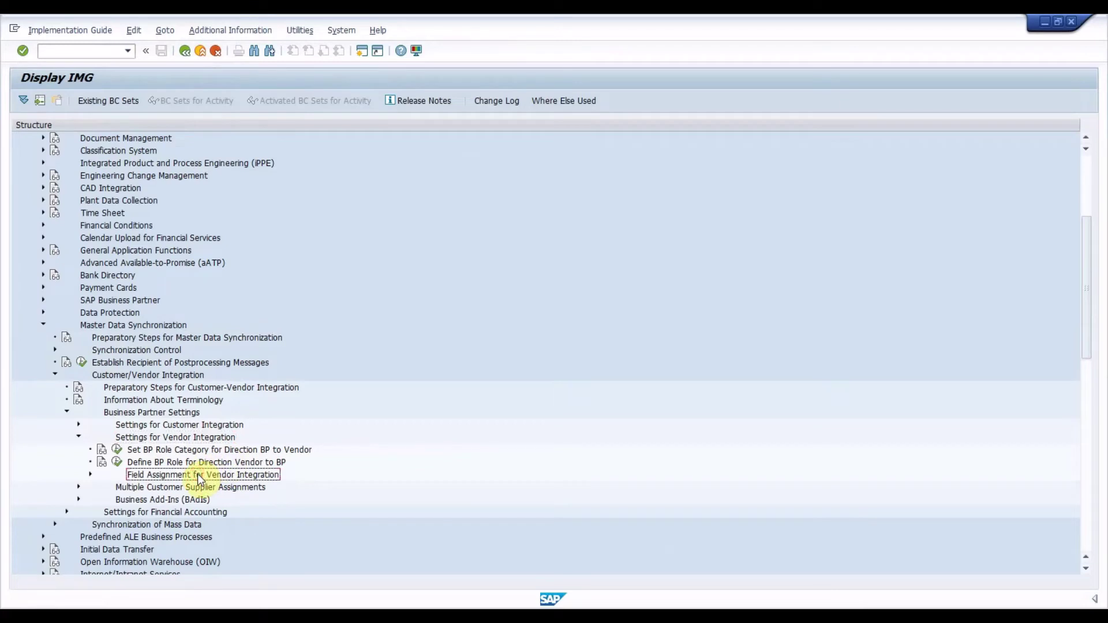
pyautogui.doubleClick(197, 474)
pyautogui.press('Down')
pyautogui.press('Right')
pyautogui.press('Down')
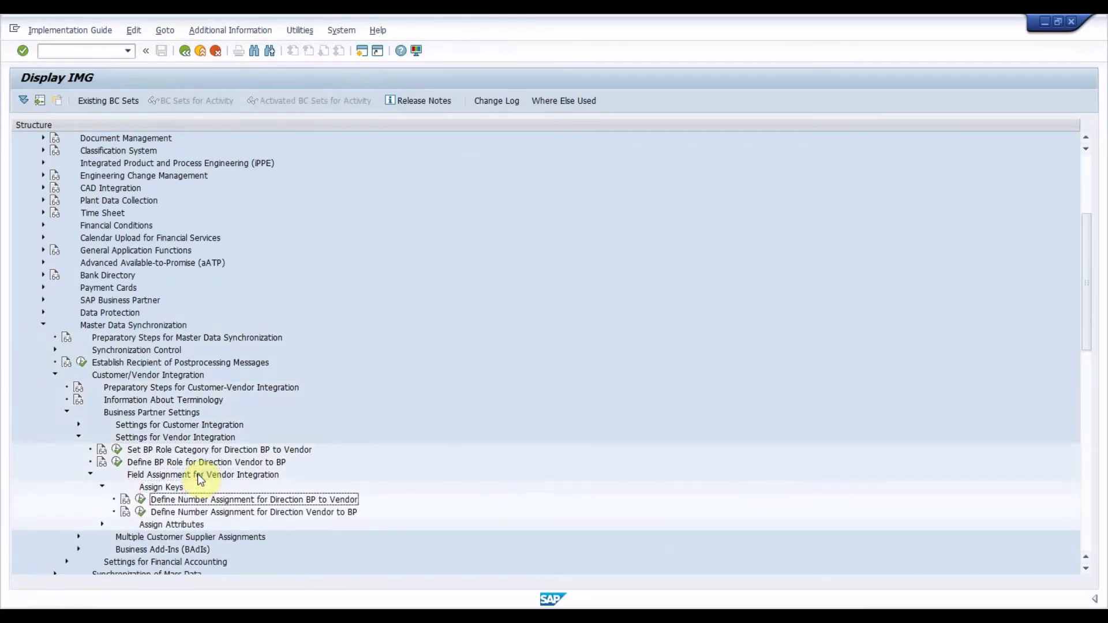
pyautogui.click(140, 501)
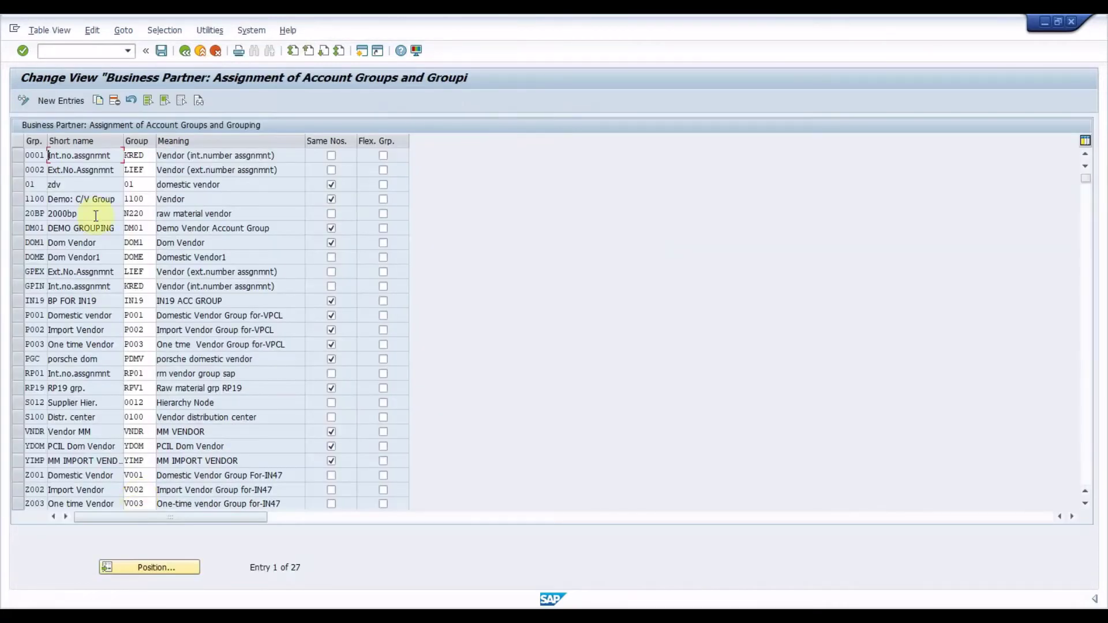
# Examine the account group, Same Nos. and Flex. Grp. settings of grouping 1100 and return to the guide without saving.
pyautogui.click(16, 199)
pyautogui.click(136, 199)
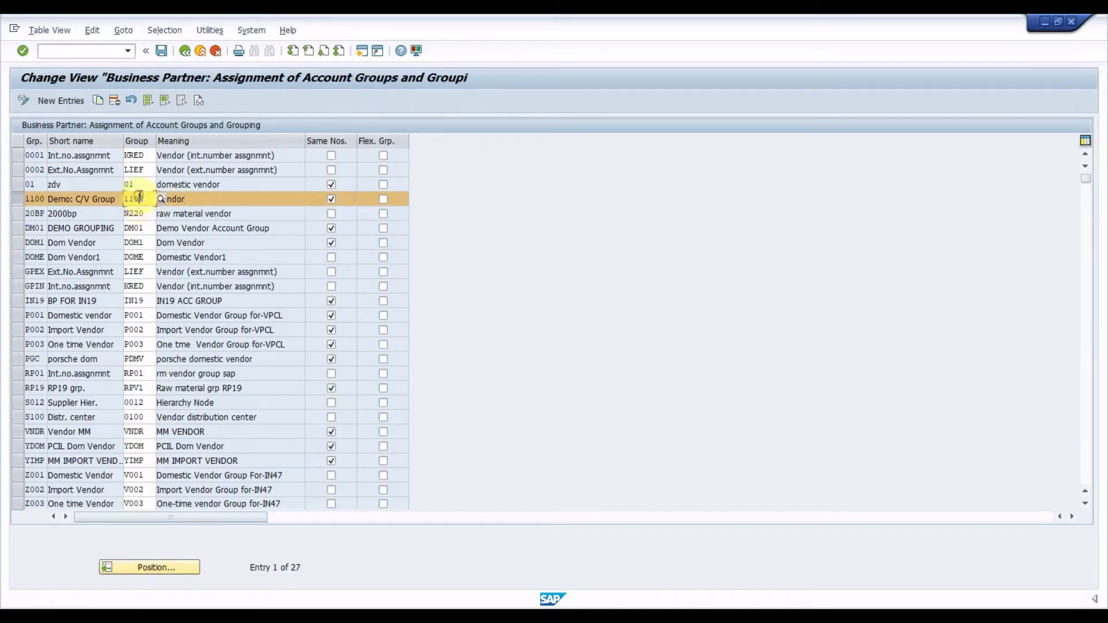
pyautogui.click(332, 201)
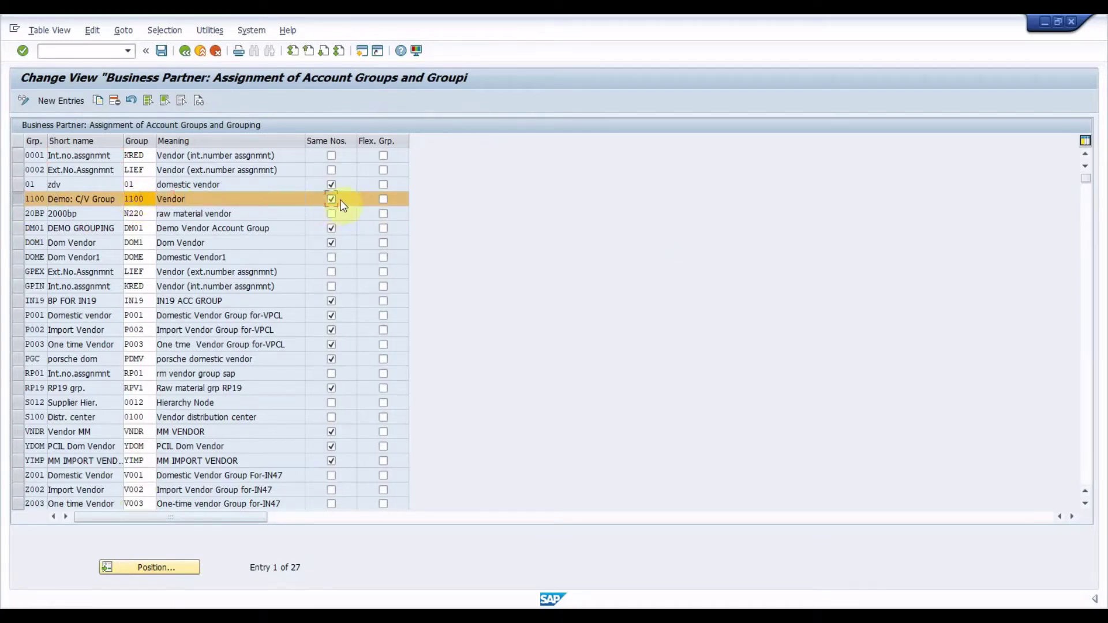
pyautogui.click(359, 199)
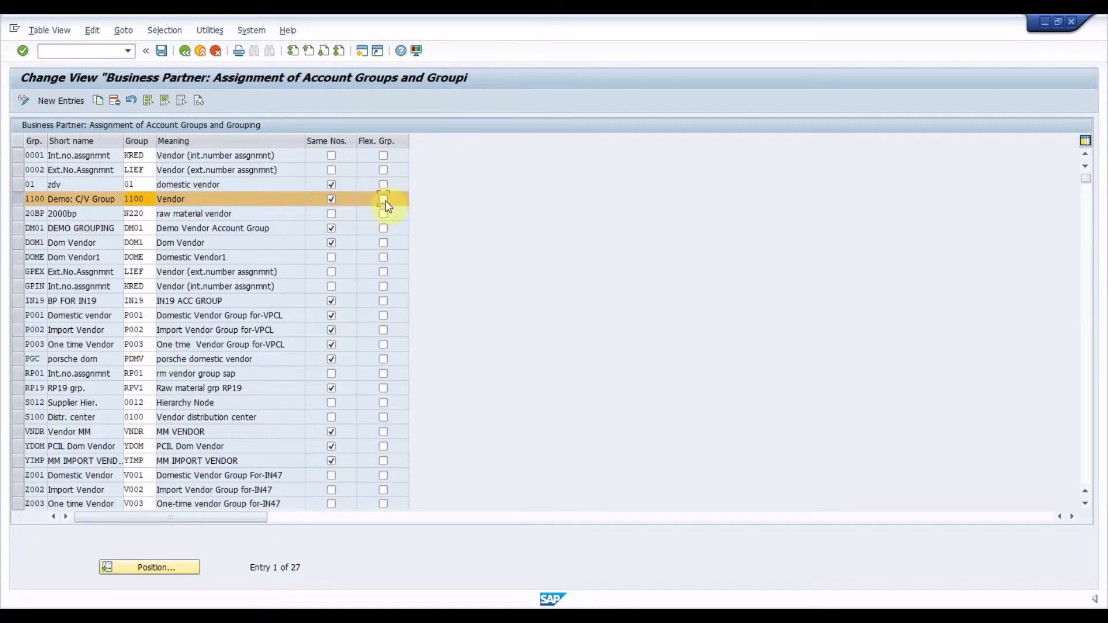
pyautogui.press('F12')
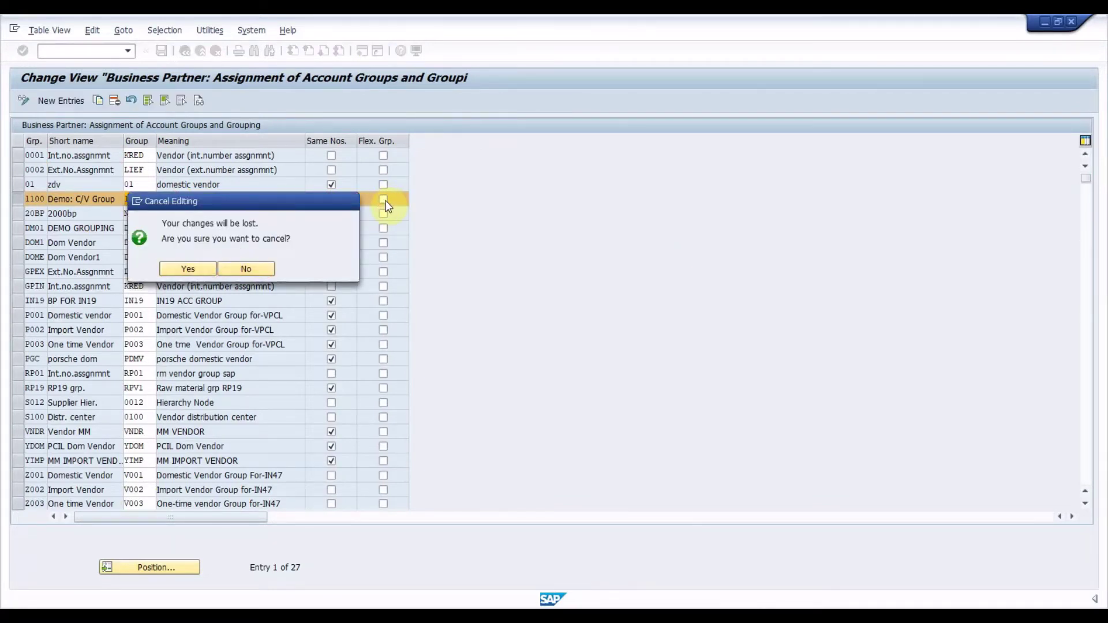
pyautogui.press('Return')
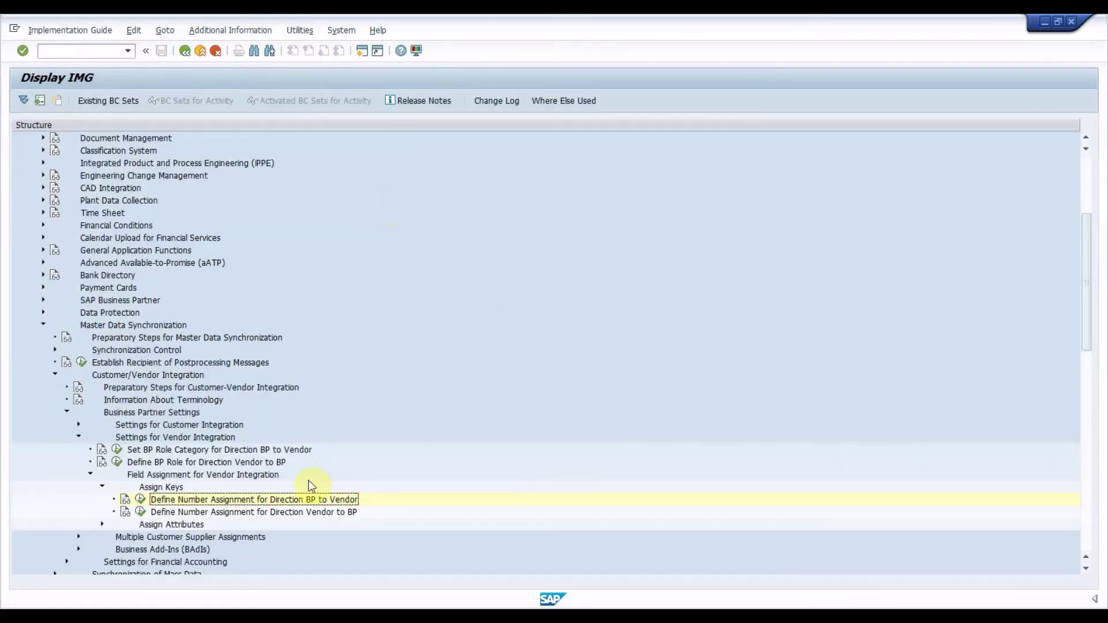
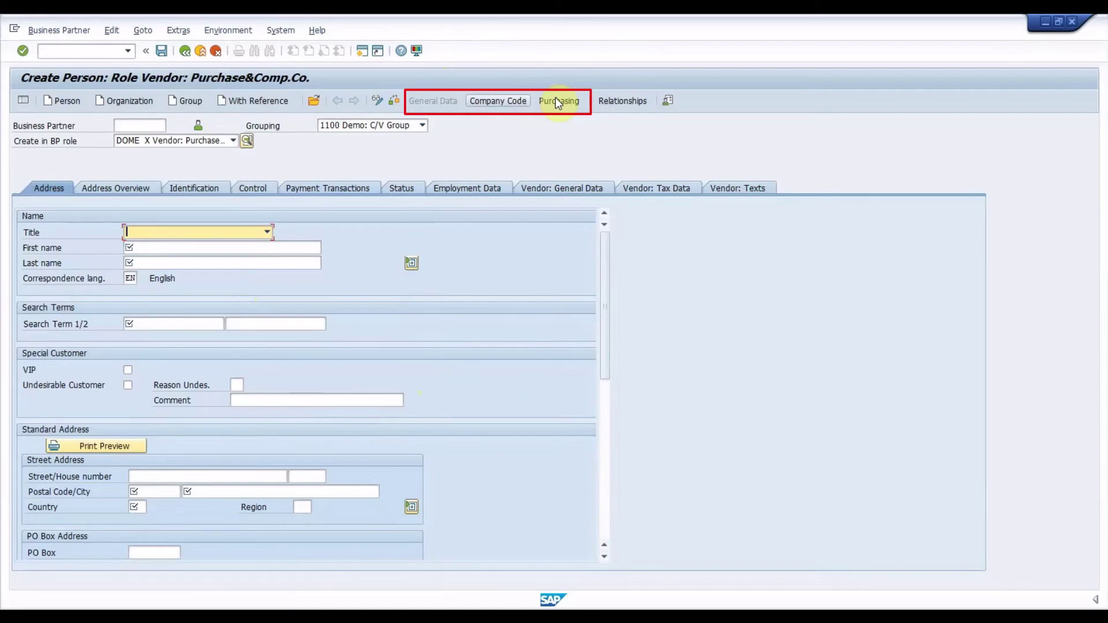
# Switch the new person's BP role to FLVN00 Vendor and confirm creation in that role.
pyautogui.click(152, 142)
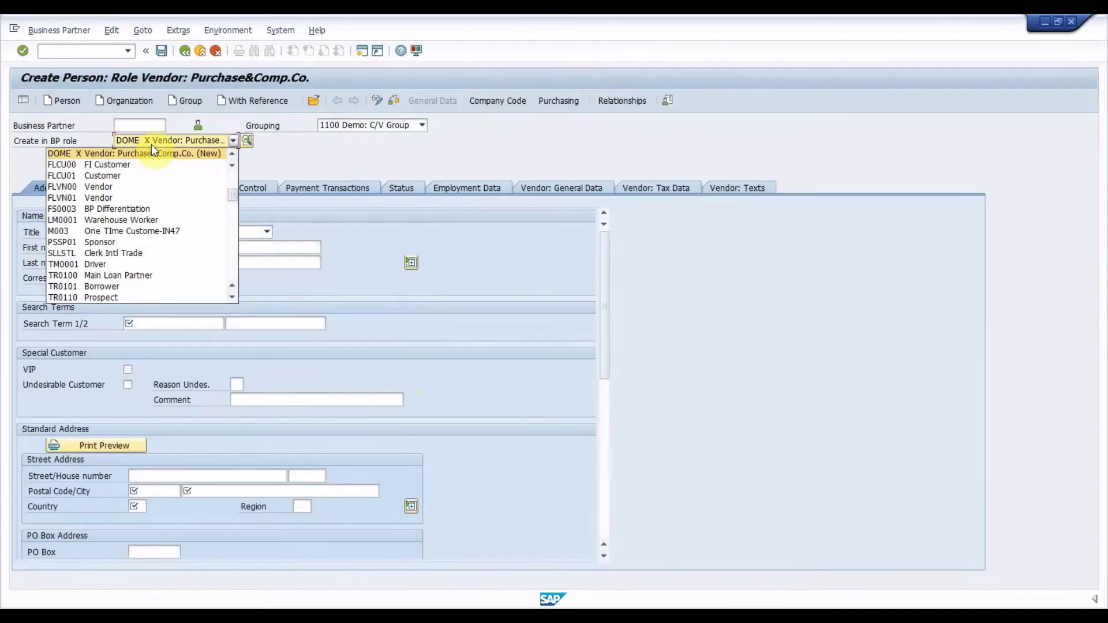
pyautogui.click(120, 188)
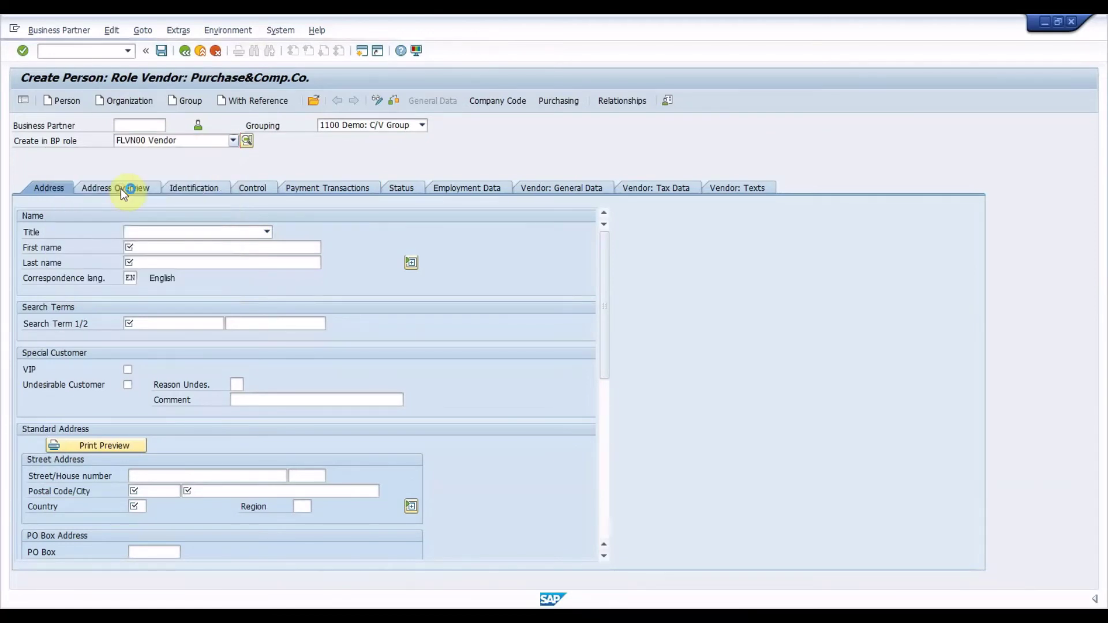
pyautogui.press('Return')
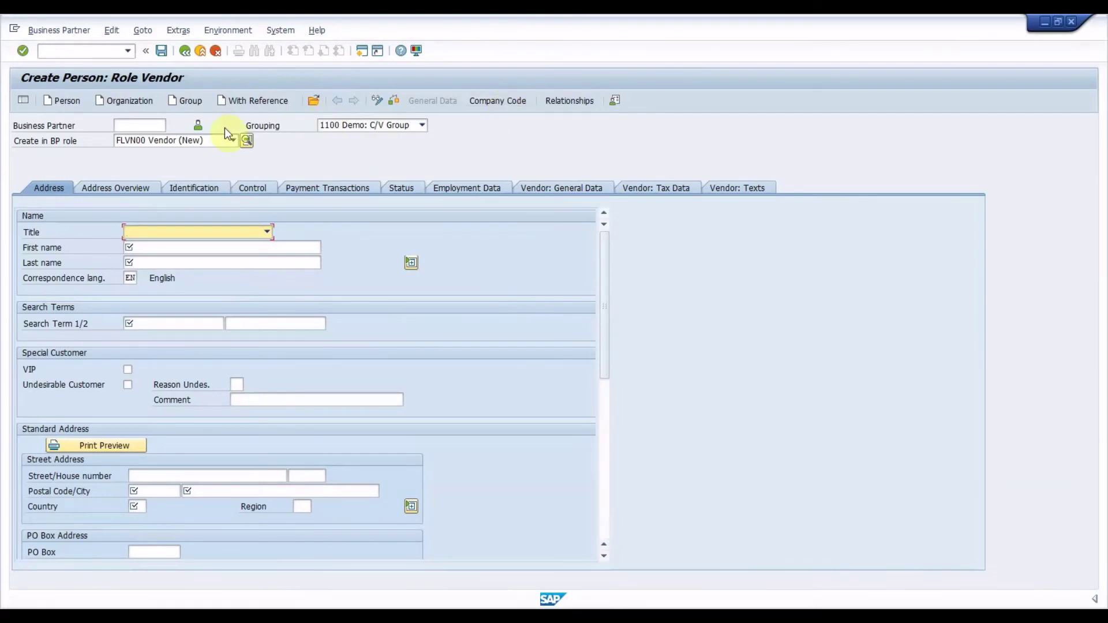
# Change the new person's BP role to FLVN01 Vendor and confirm creation in that role.
pyautogui.click(197, 141)
pyautogui.click(153, 165)
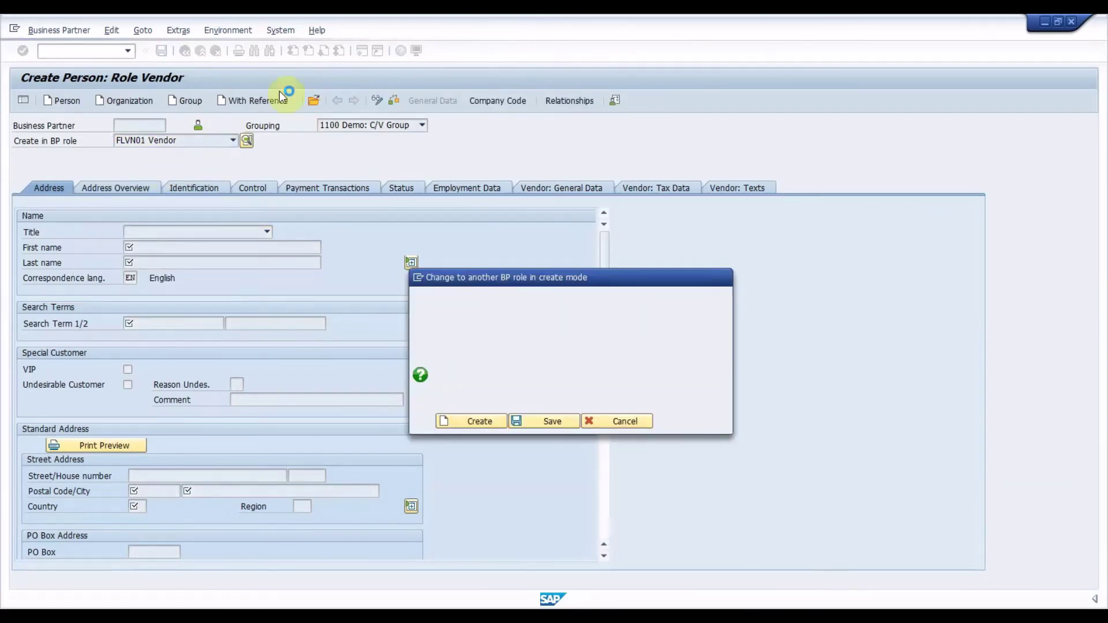
pyautogui.press('Return')
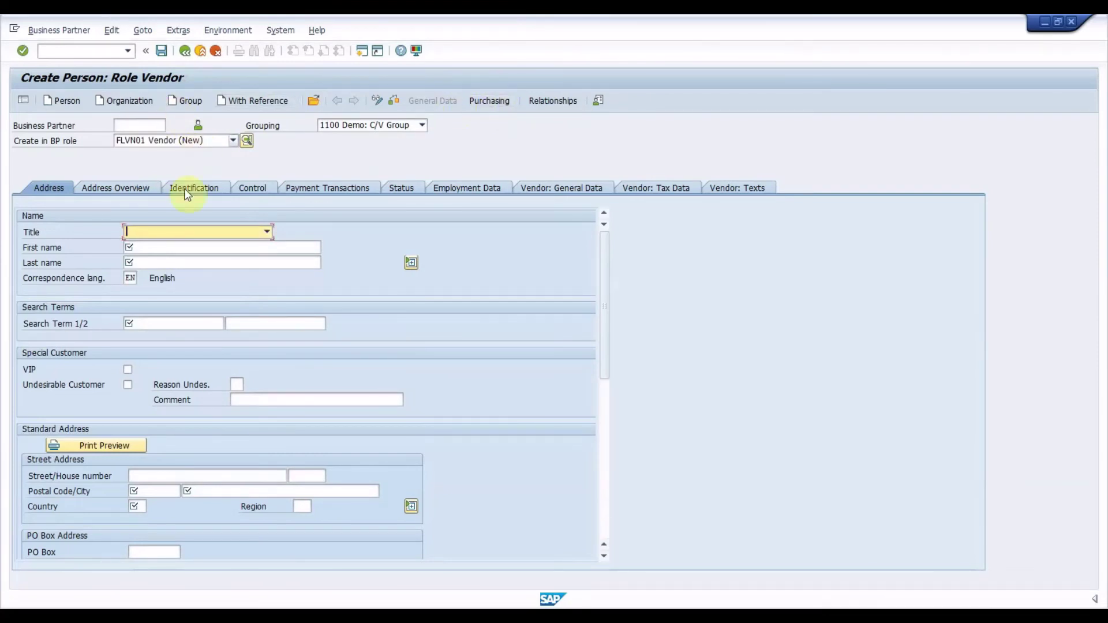
# Enter Demo Vendor as both first and last name and Demo as the first search term.
pyautogui.click(186, 246)
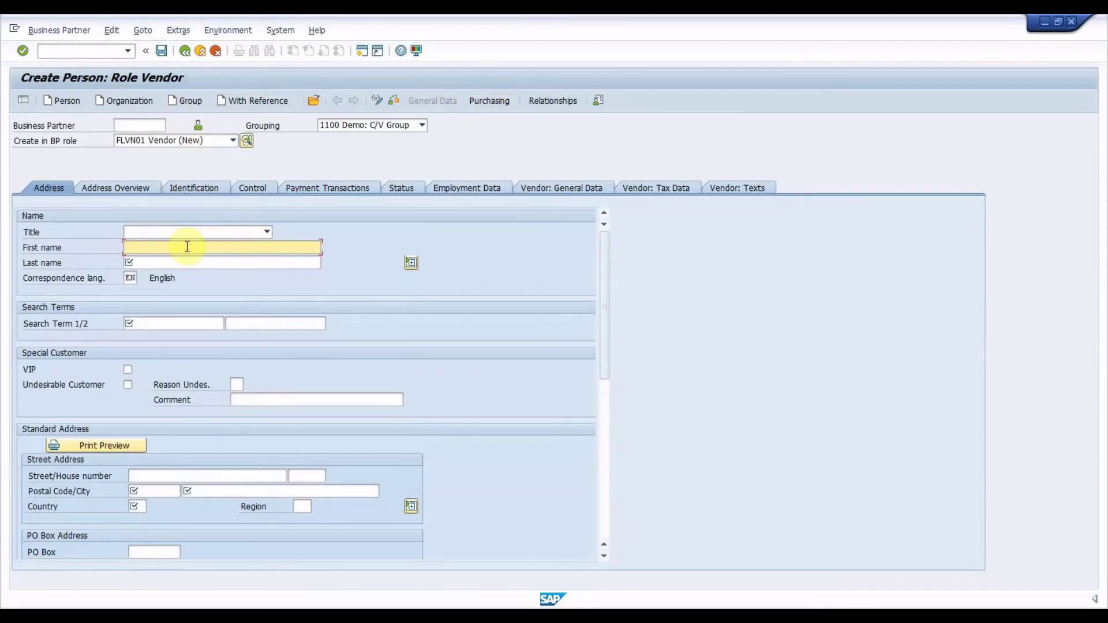
pyautogui.write('Demo Vendor')
pyautogui.hotkey('ctrl', 'a')
pyautogui.hotkey('ctrl', 'c')
pyautogui.press('Tab')
pyautogui.hotkey('ctrl', 'v')
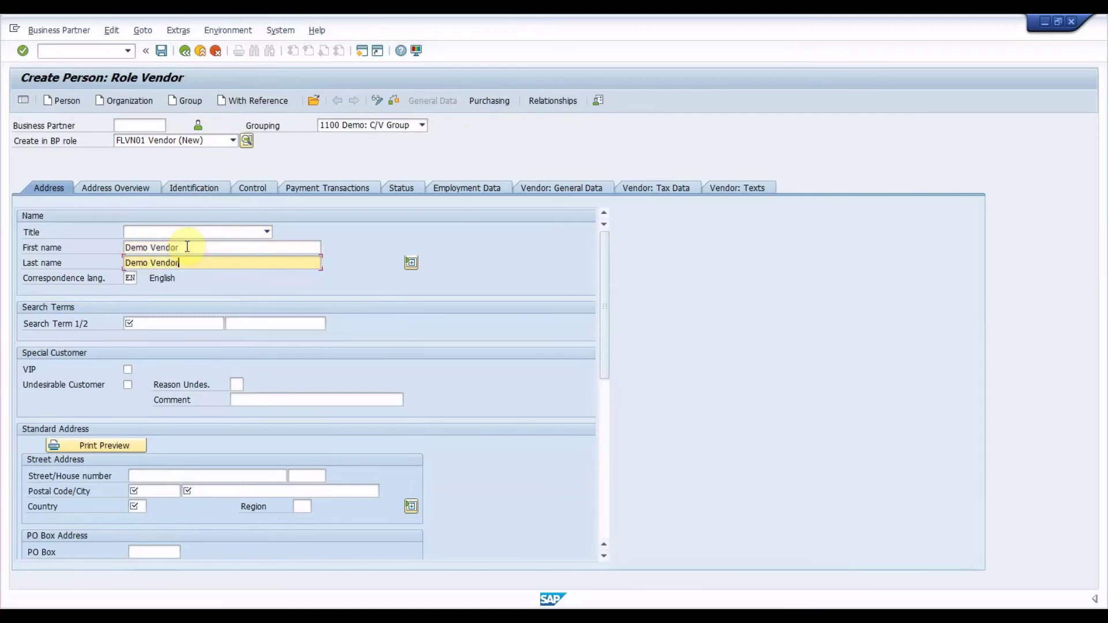
pyautogui.click(174, 326)
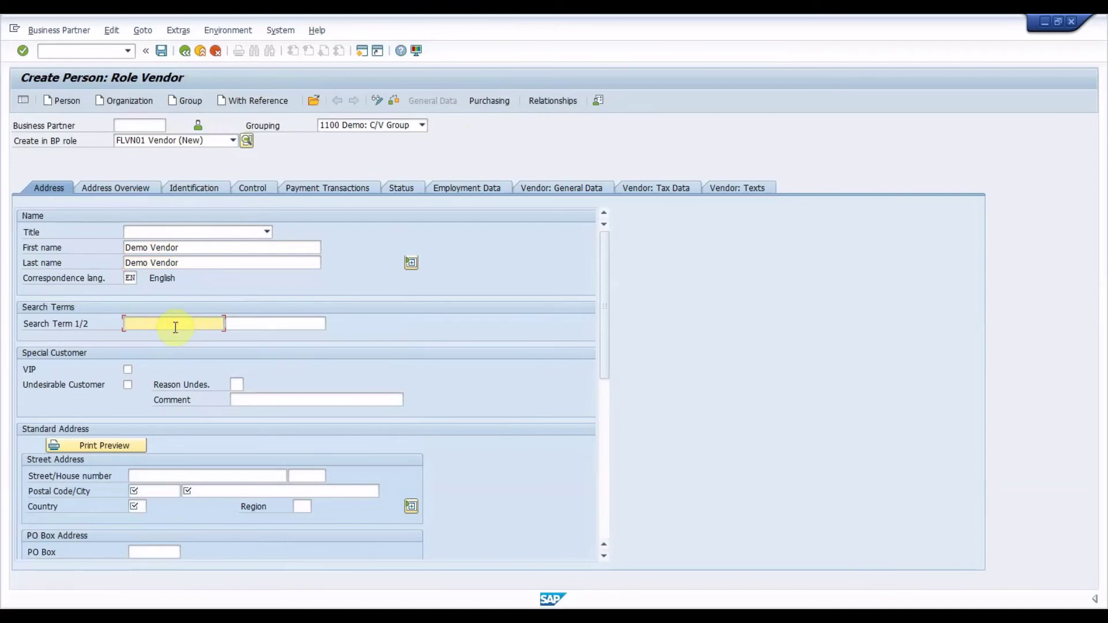
pyautogui.write('Demo')
# Fill in the city and postal code of the standard address, with country IN and region 36.
pyautogui.click(191, 491)
pyautogui.write('Hyd')
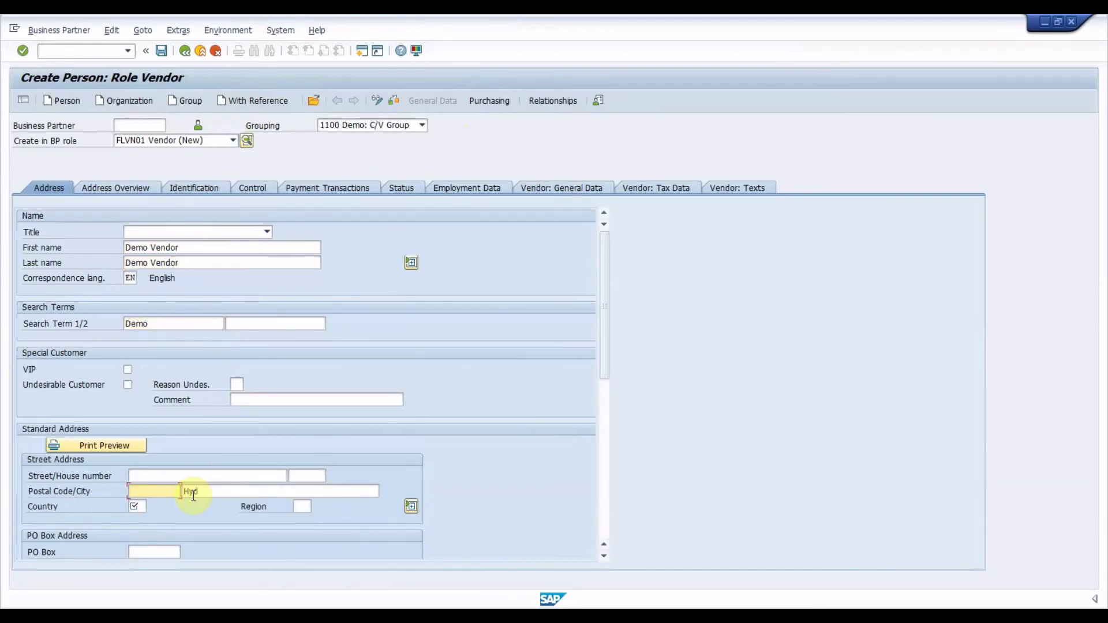
pyautogui.write('500016')
pyautogui.press('Tab')
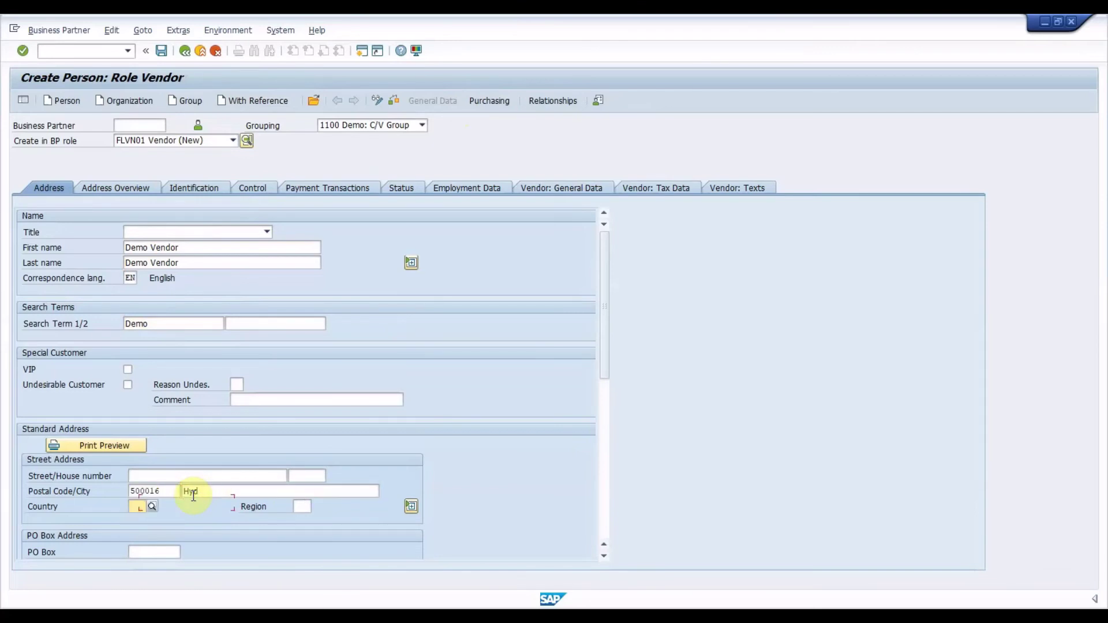
pyautogui.write('in')
pyautogui.press('Tab')
pyautogui.write('10')
pyautogui.press('Tab')
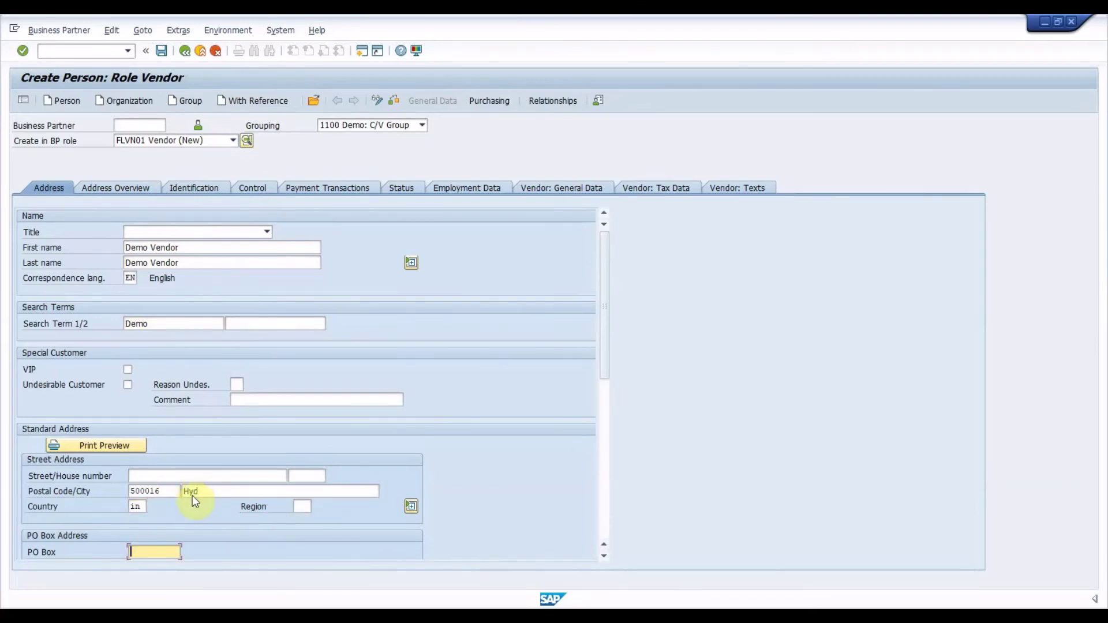
pyautogui.press('Return')
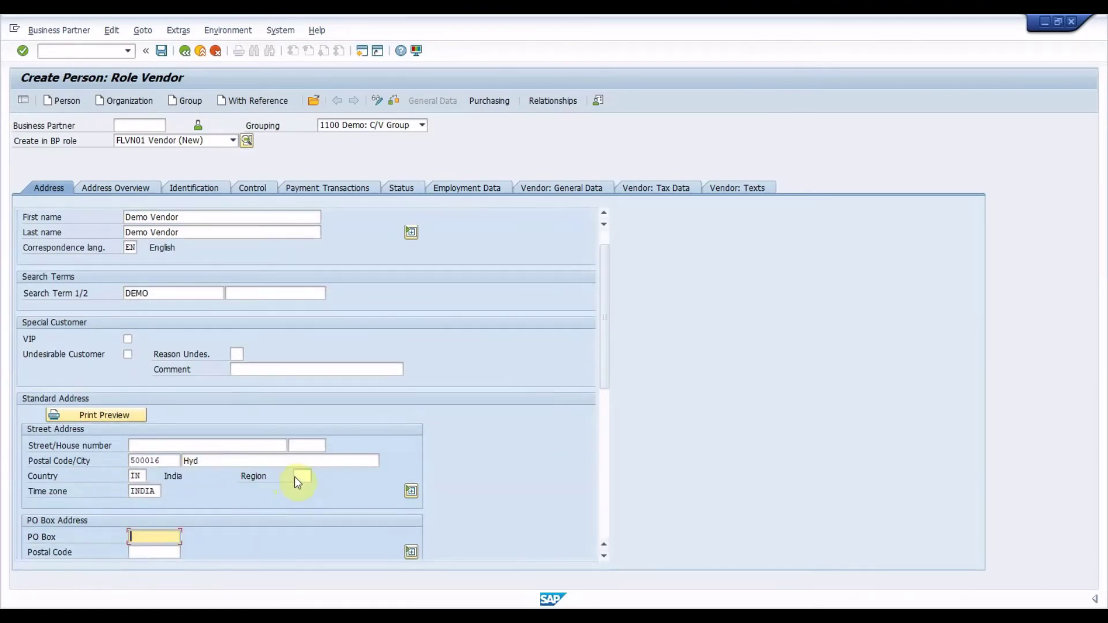
pyautogui.click(296, 479)
pyautogui.write('36')
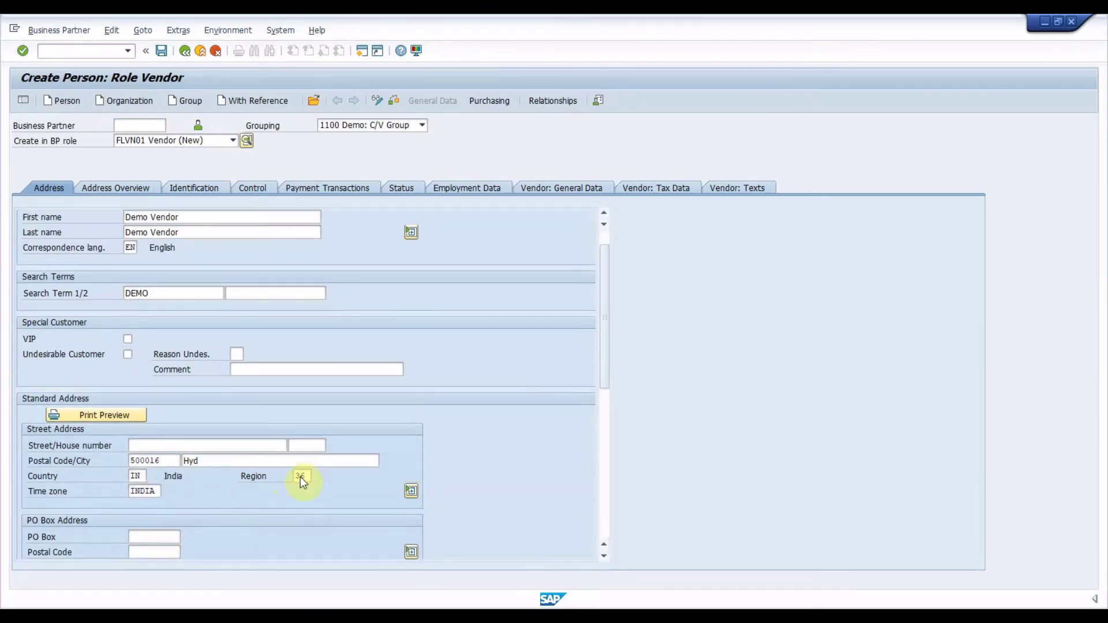
pyautogui.press('Return')
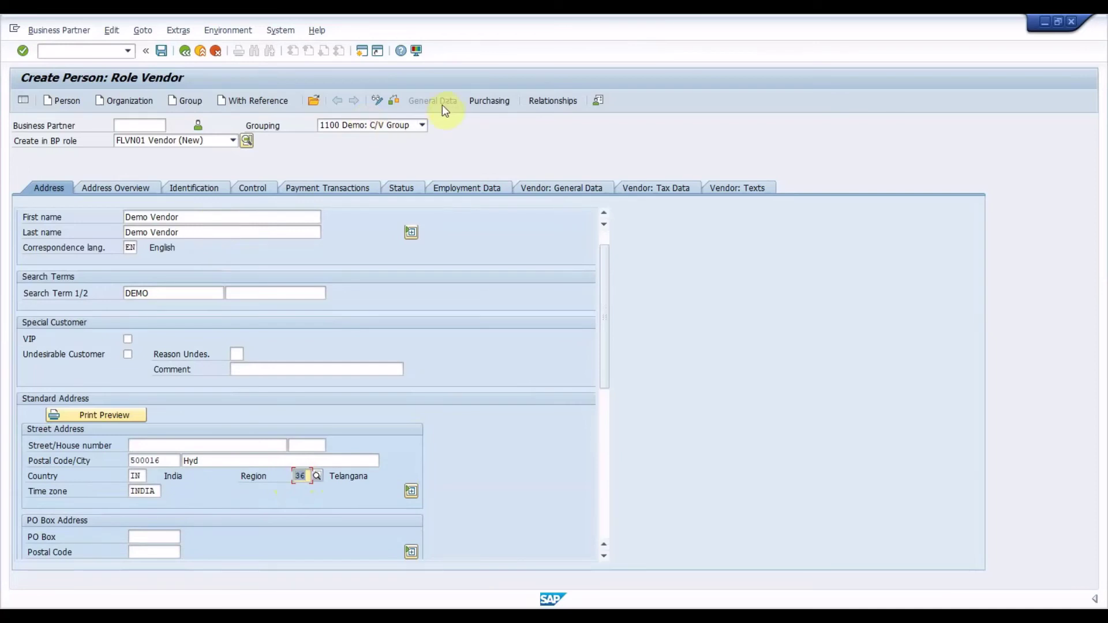
# Open the vendor's purchasing data and assign purchasing organization 1100.
pyautogui.click(489, 104)
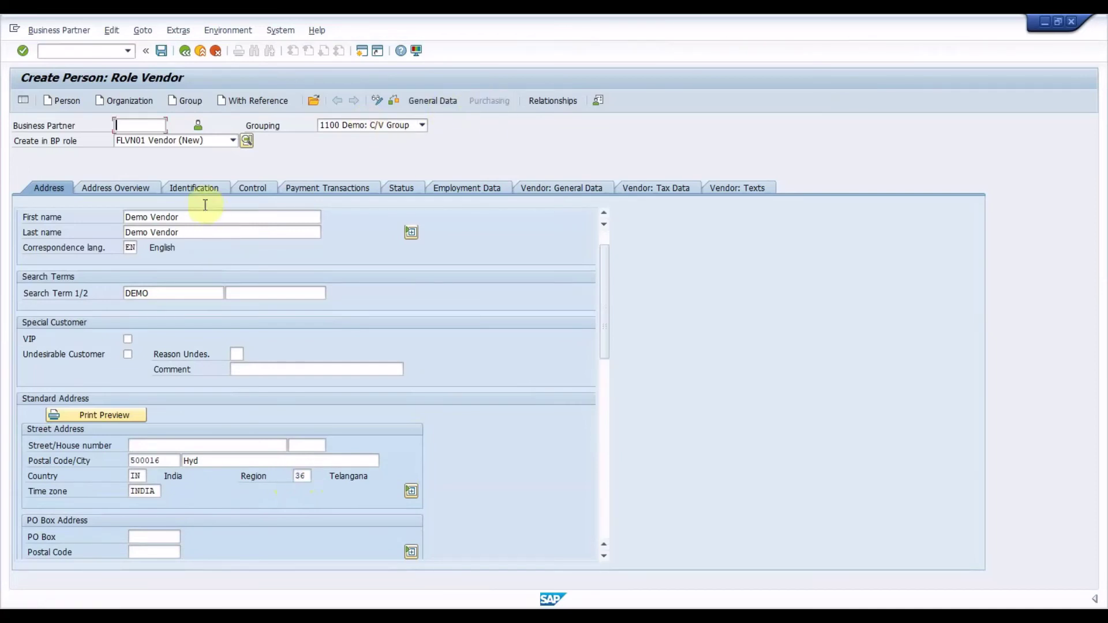
pyautogui.click(124, 201)
pyautogui.write('1000')
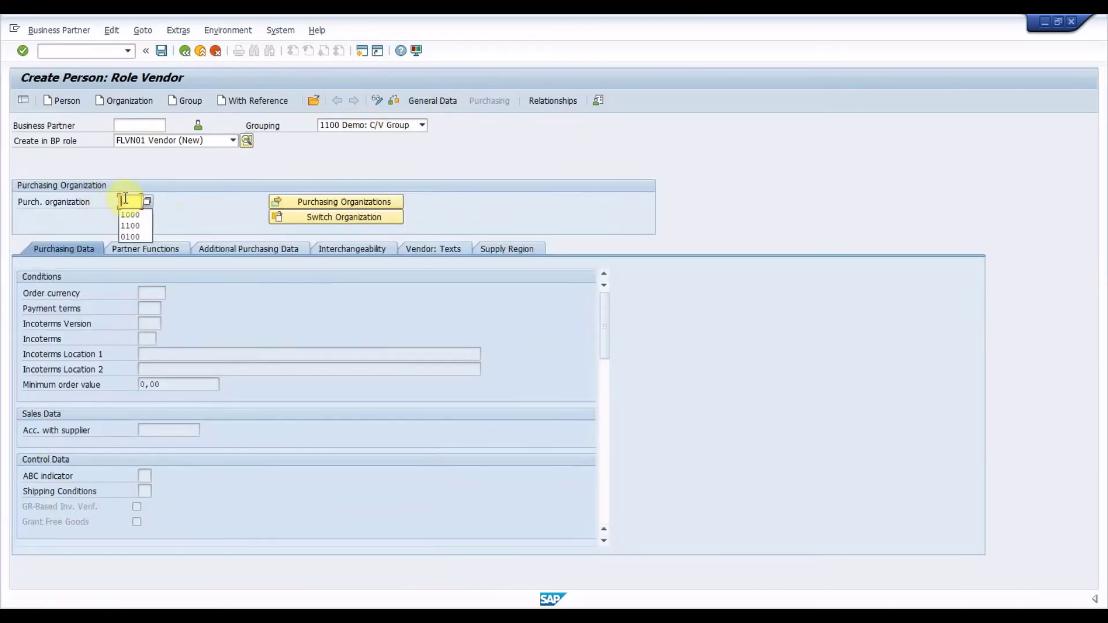
pyautogui.press('Return')
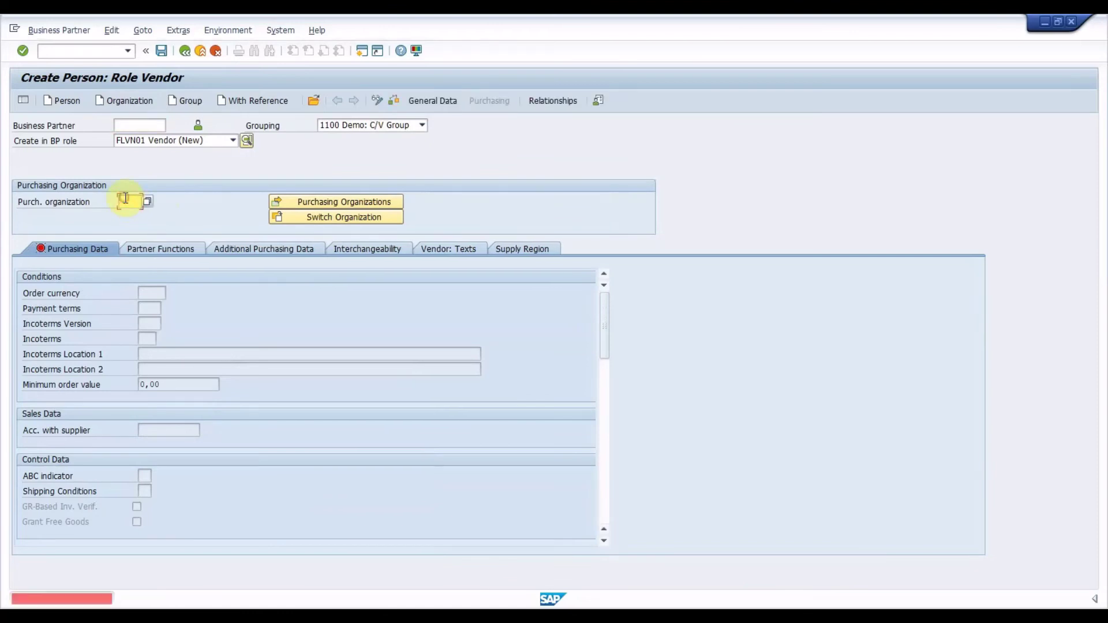
pyautogui.write('1')
pyautogui.press('BackSpace')
pyautogui.press('Return')
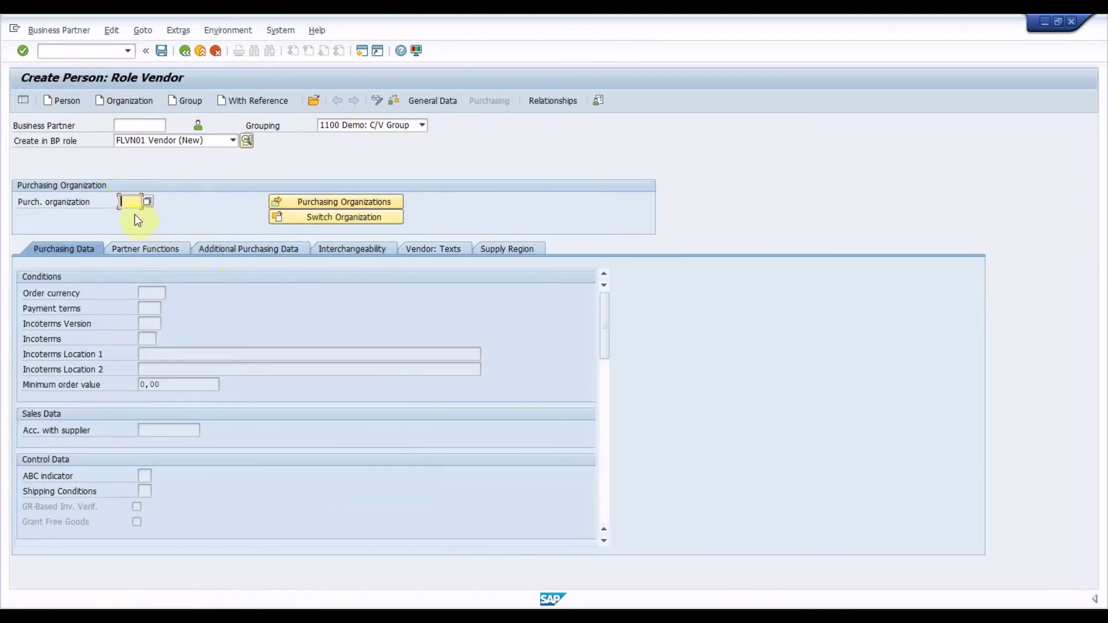
pyautogui.write('1100')
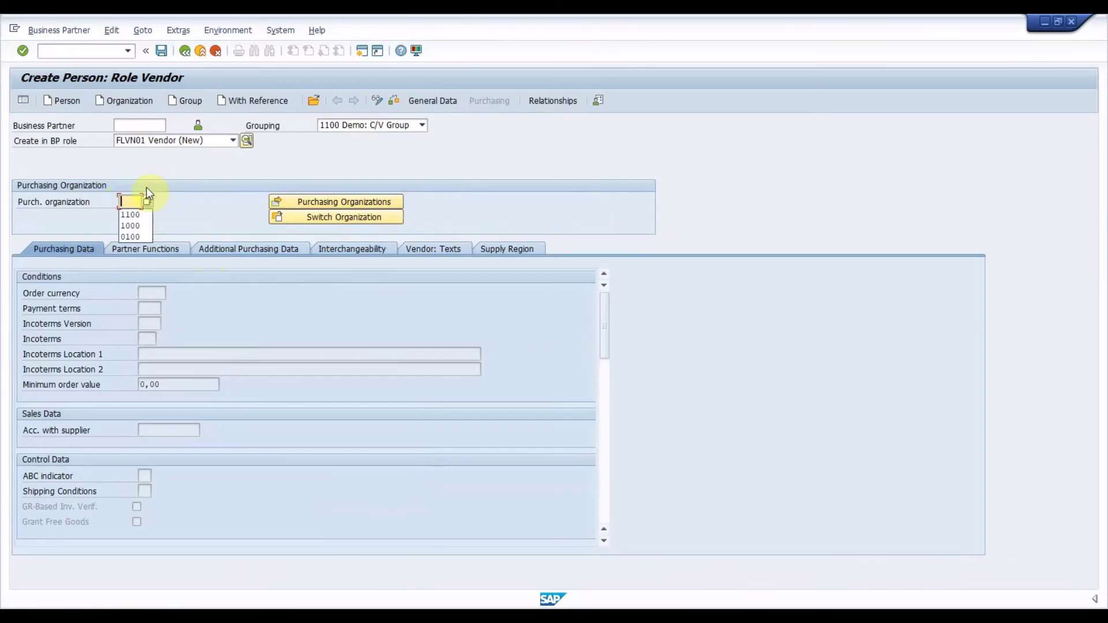
pyautogui.press('Return')
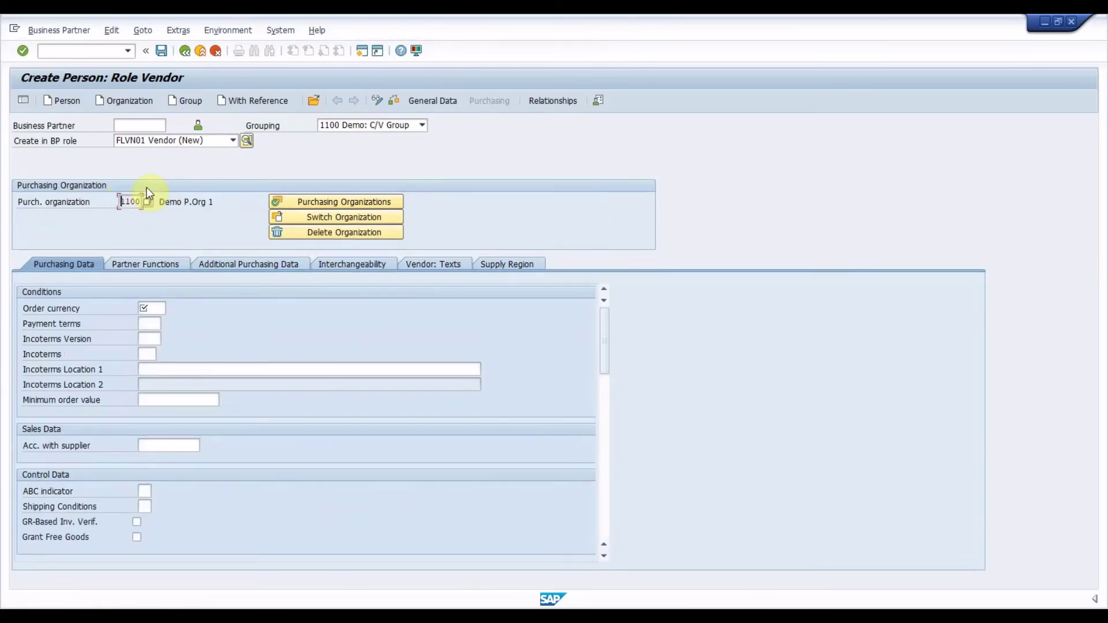
# Set the order currency to INR and save the new vendor business partner.
pyautogui.click(152, 308)
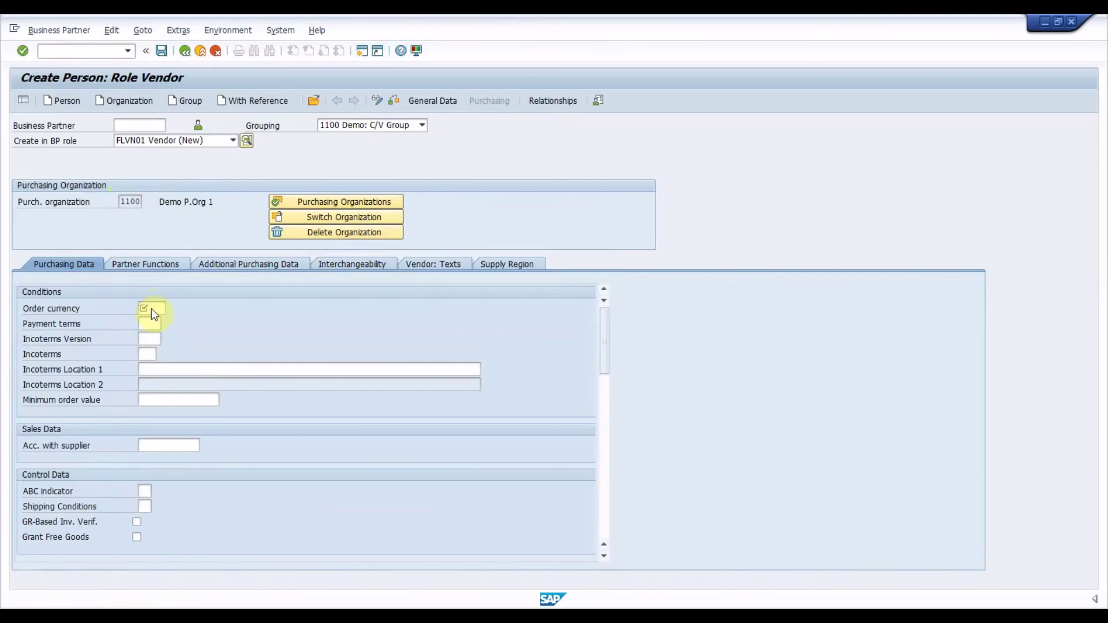
pyautogui.press('Return')
pyautogui.write('INR')
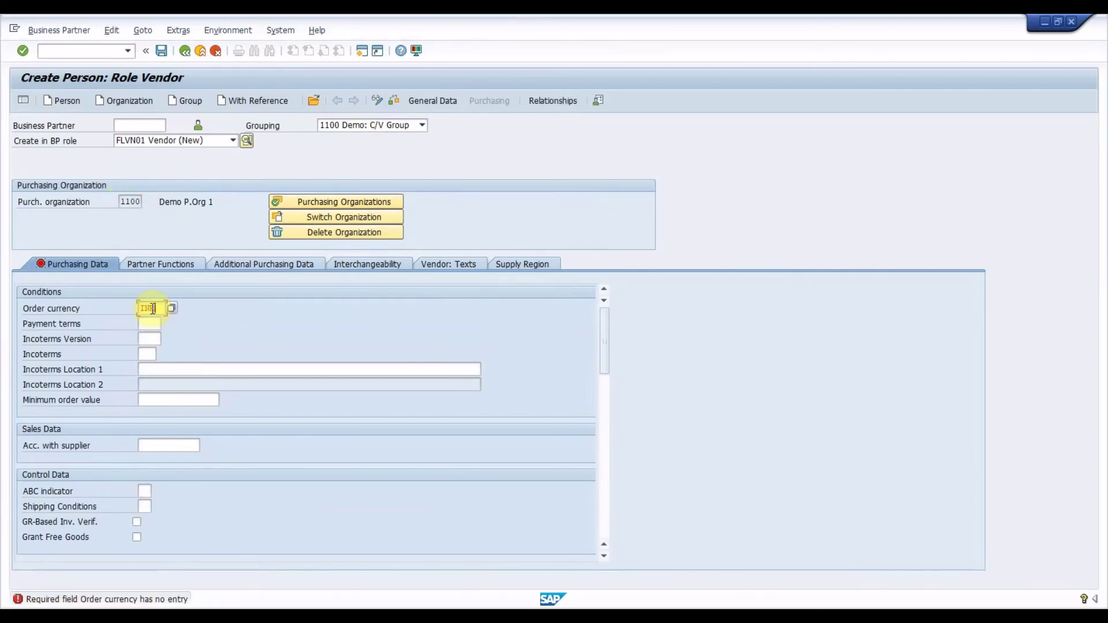
pyautogui.press('Return')
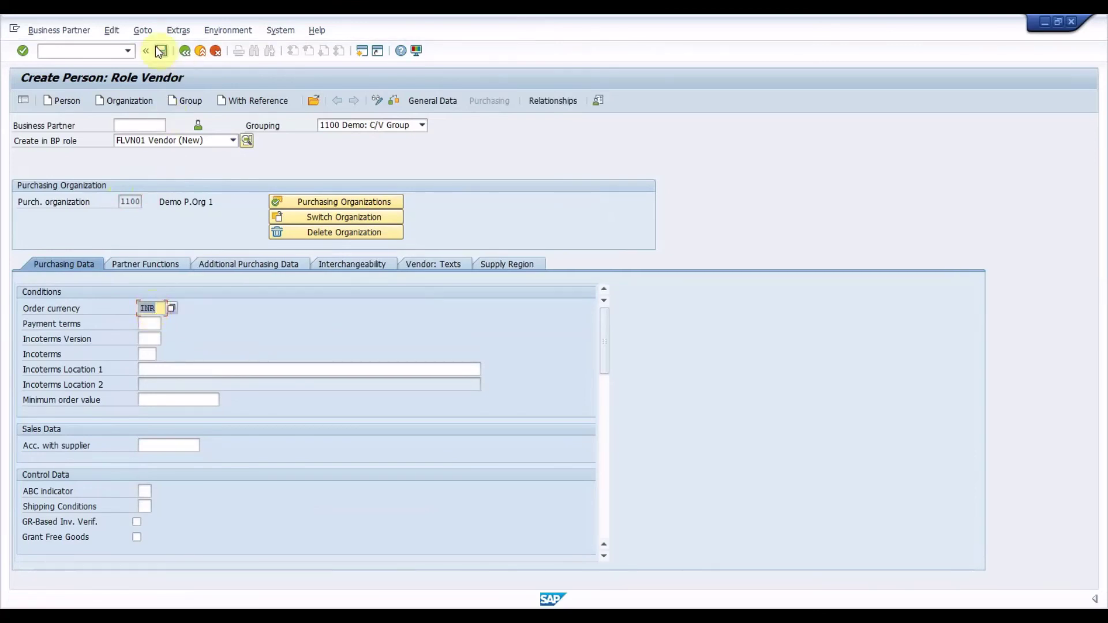
pyautogui.click(161, 52)
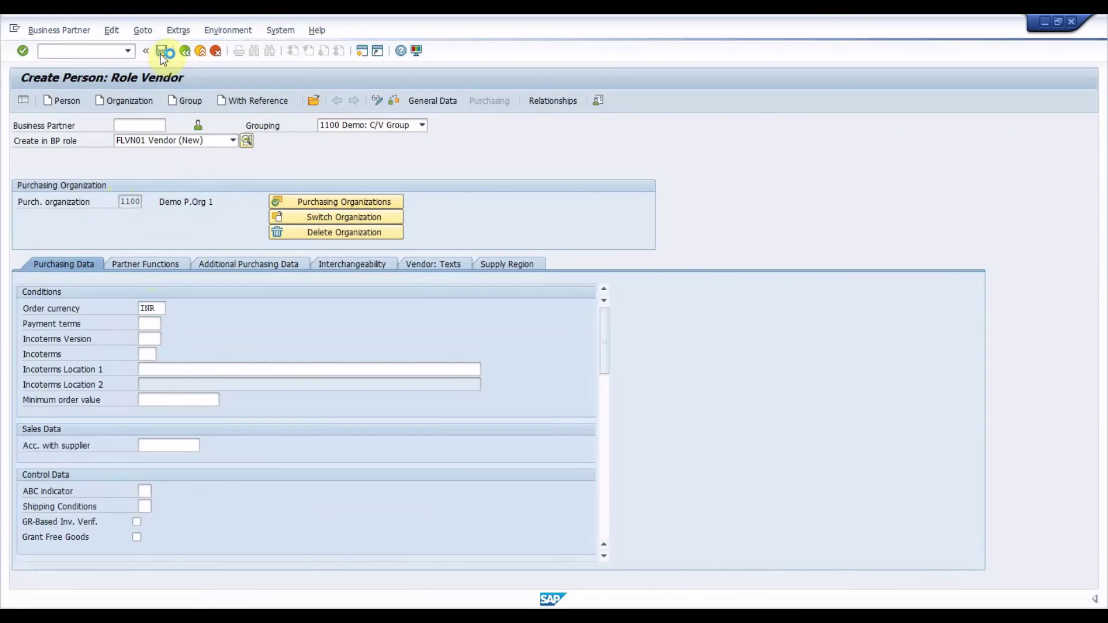
# Open the existing Demo customer business partner and display it in role Z_CVIXX BP: CVI Roles.
pyautogui.press('Down')
pyautogui.press('Down')
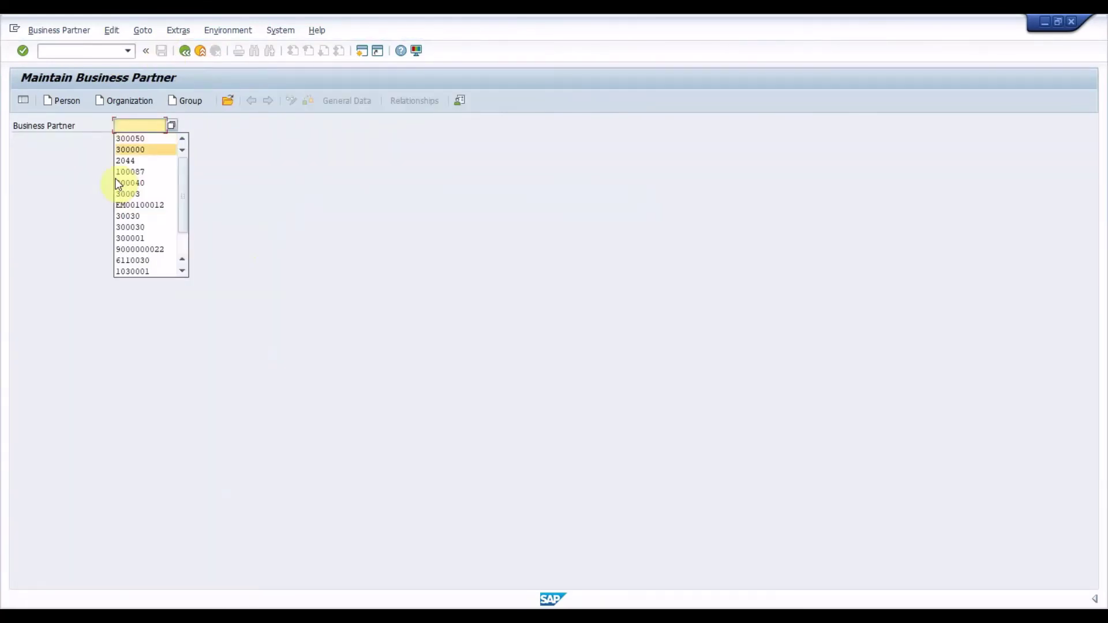
pyautogui.press('Return')
pyautogui.press('Return')
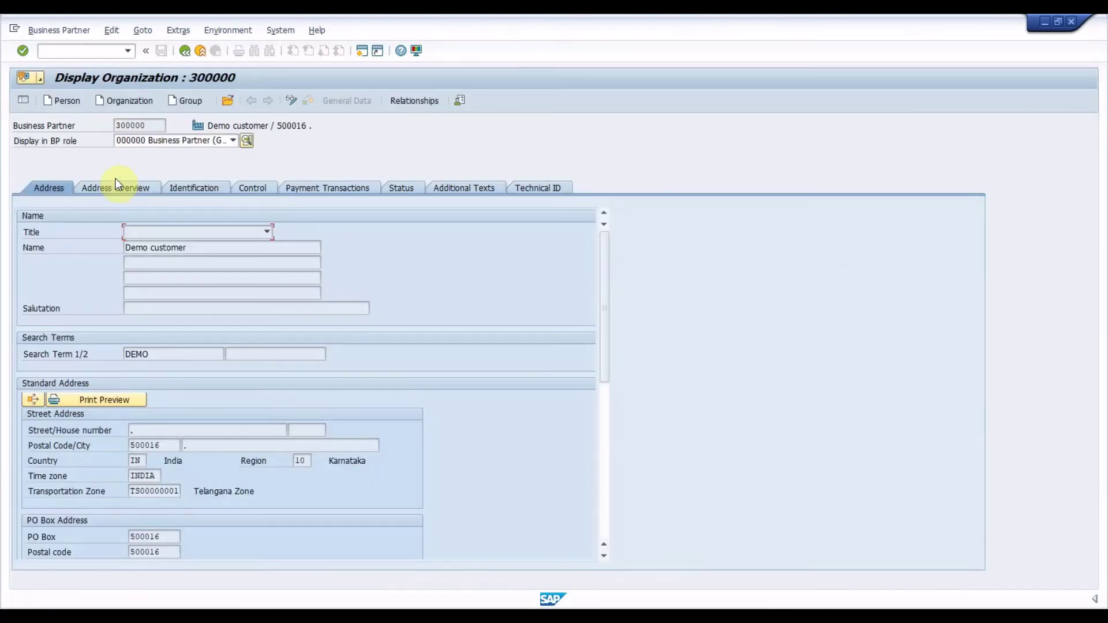
pyautogui.click(161, 124)
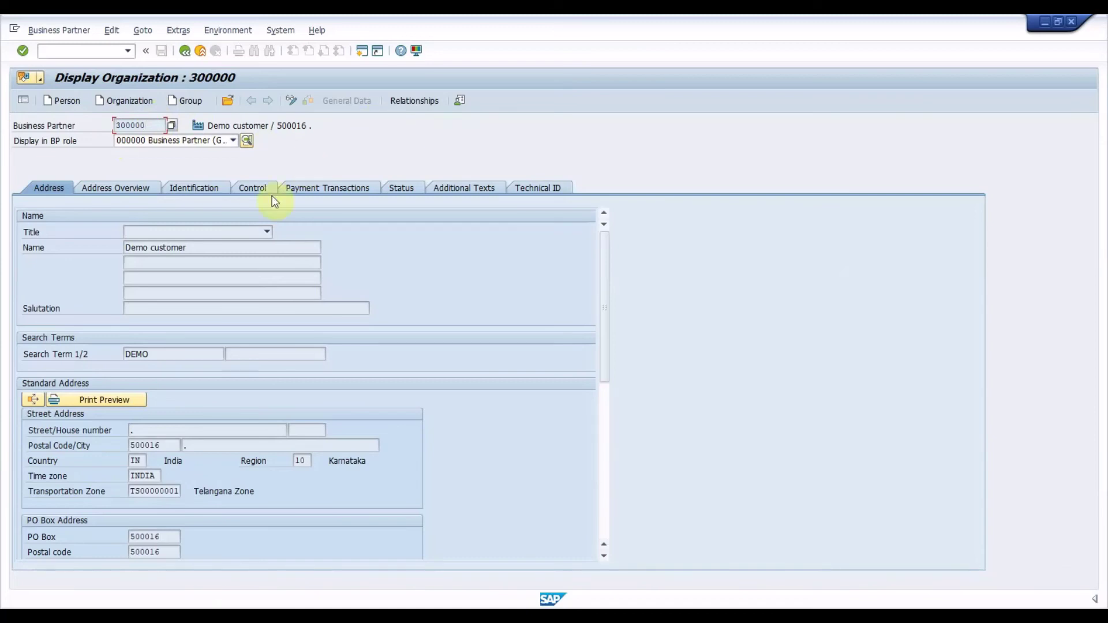
pyautogui.click(233, 142)
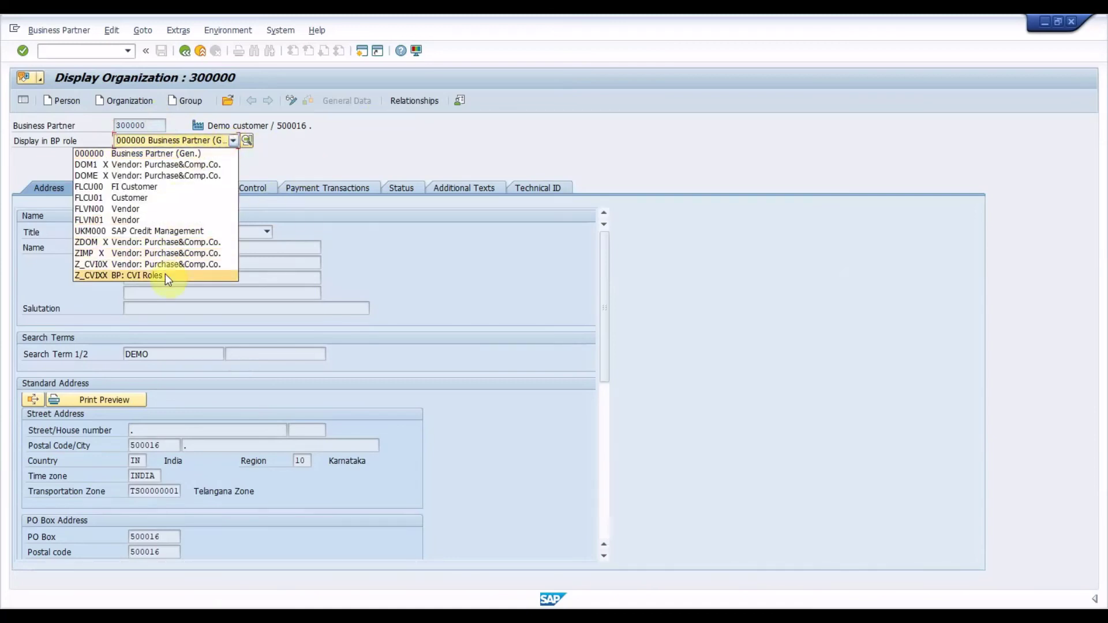
pyautogui.click(127, 276)
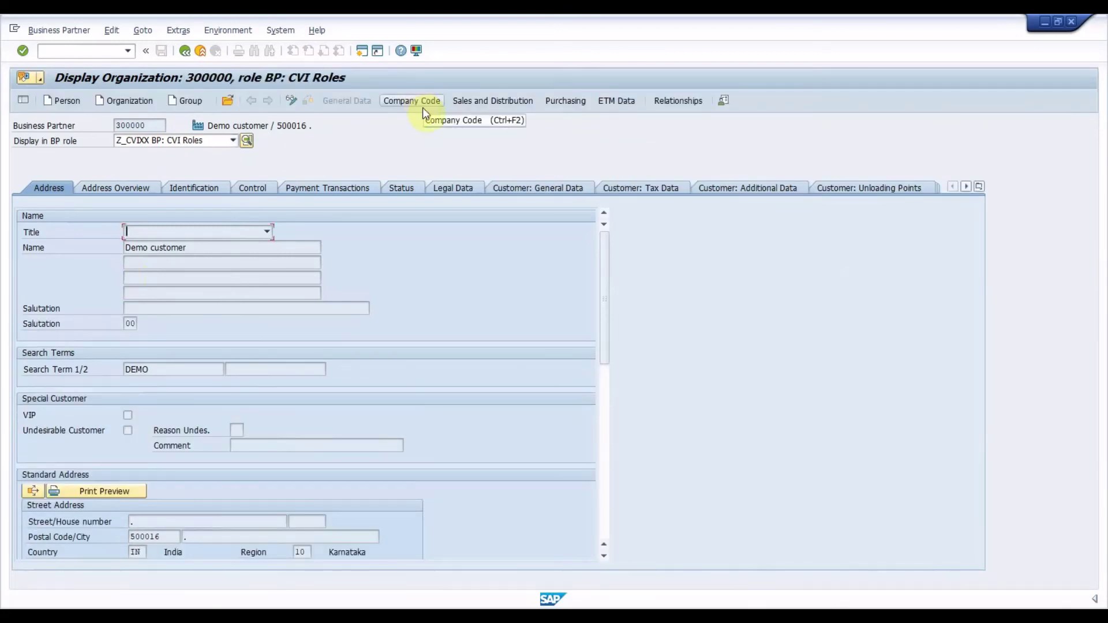
# View the business partner's general customer data and check its customer number.
pyautogui.click(567, 189)
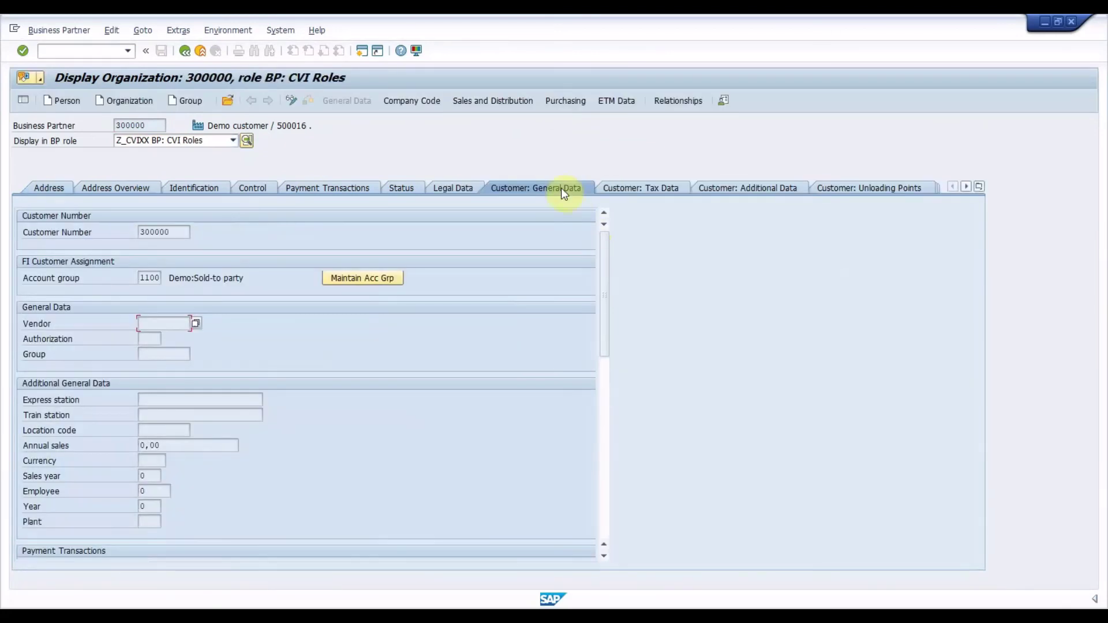
pyautogui.doubleClick(184, 230)
pyautogui.click(181, 231)
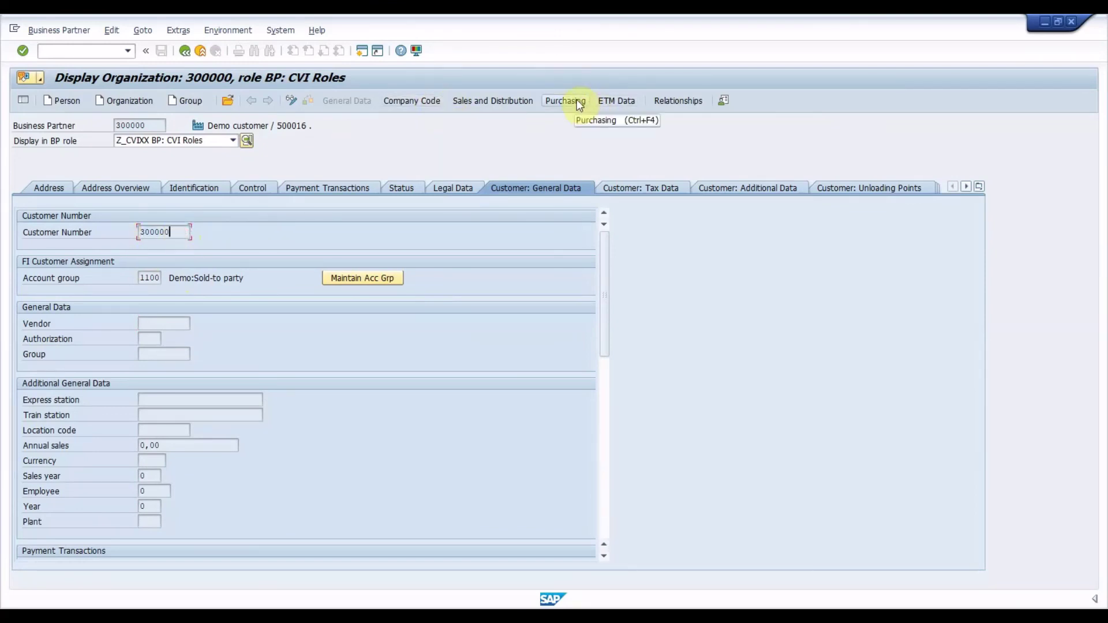
# View the business partner's general vendor data and check its vendor number.
pyautogui.click(980, 186)
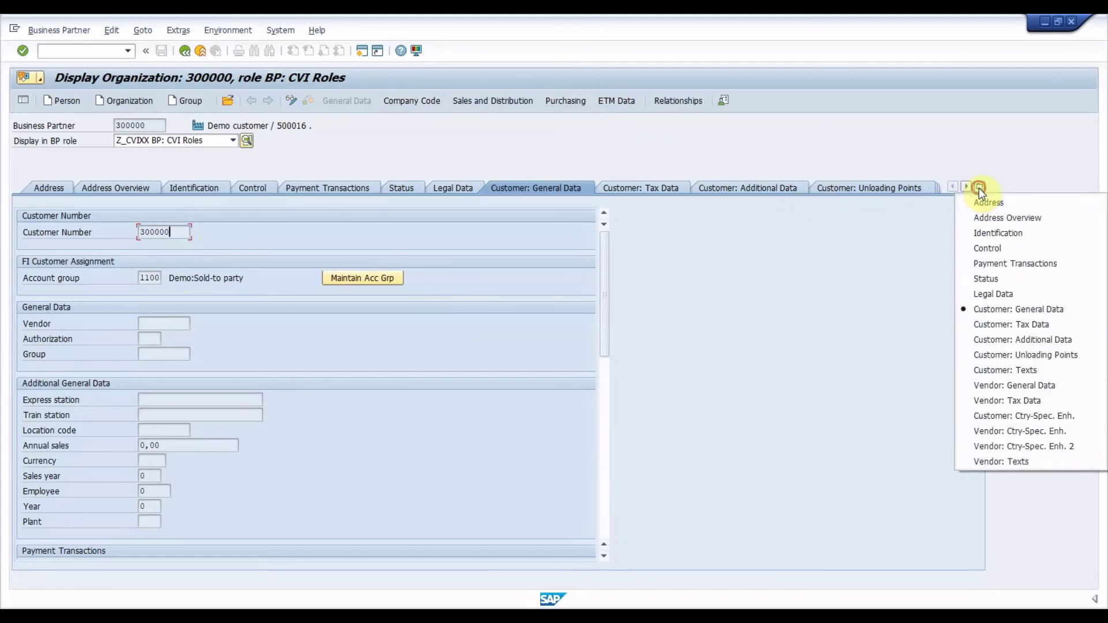
pyautogui.click(1010, 385)
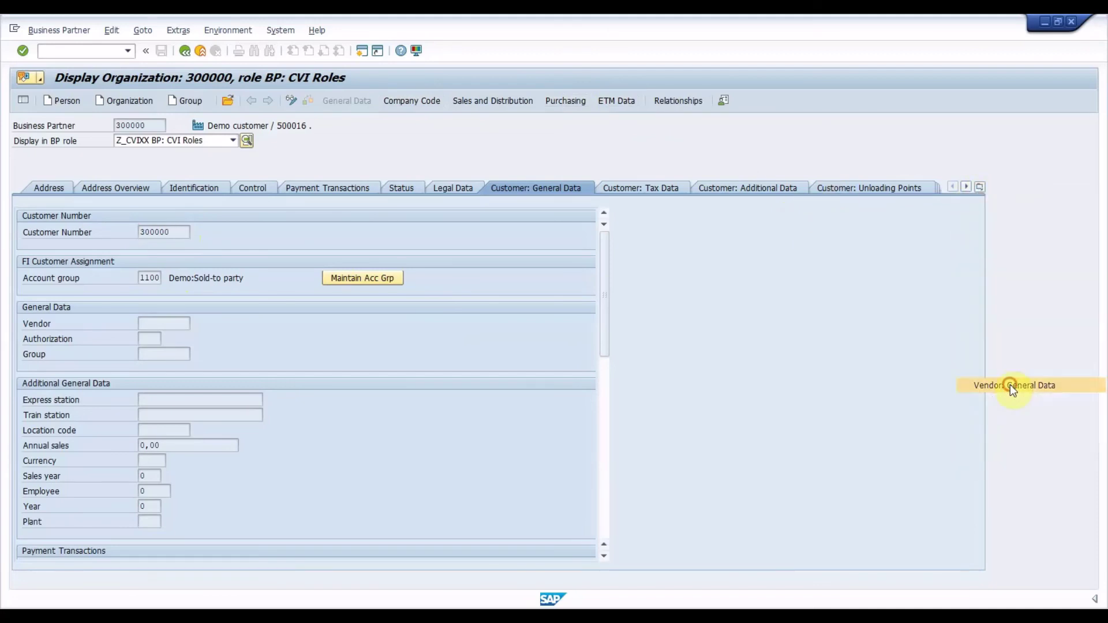
pyautogui.click(179, 231)
pyautogui.doubleClick(184, 231)
pyautogui.click(187, 231)
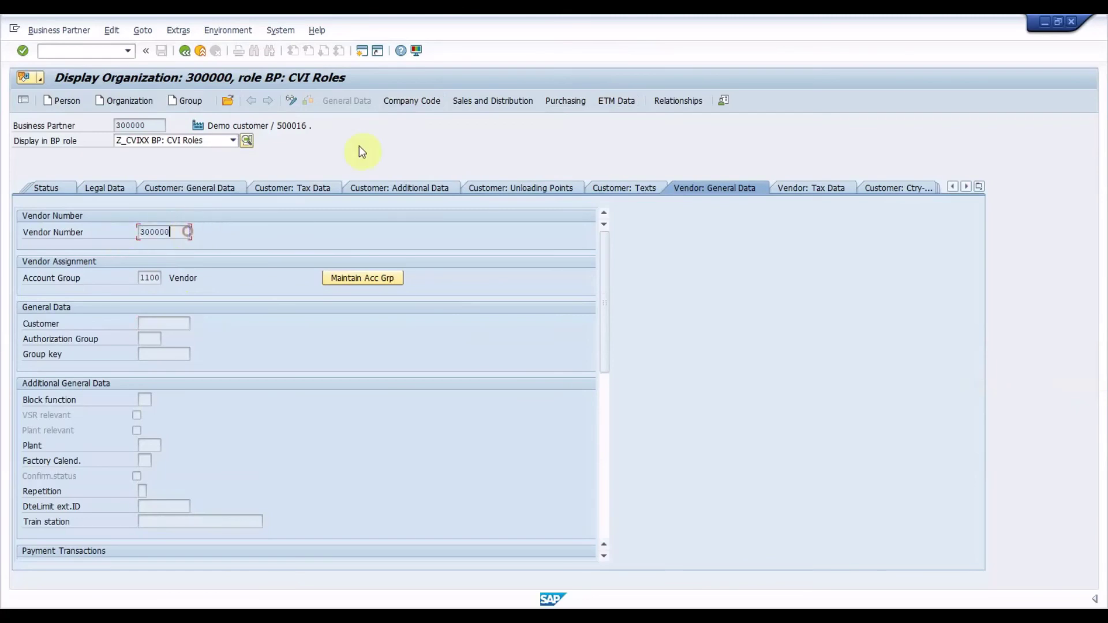
# Display the partner's data for company code 0007 and check the reconciliation accounts in customer and vendor account management.
pyautogui.click(416, 101)
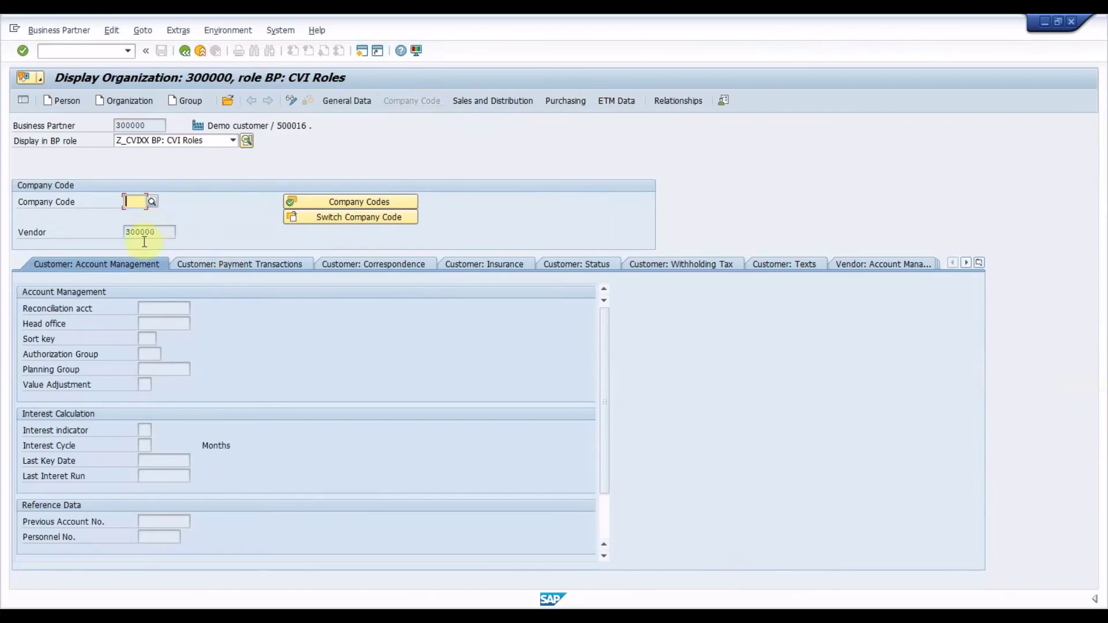
pyautogui.write('3007')
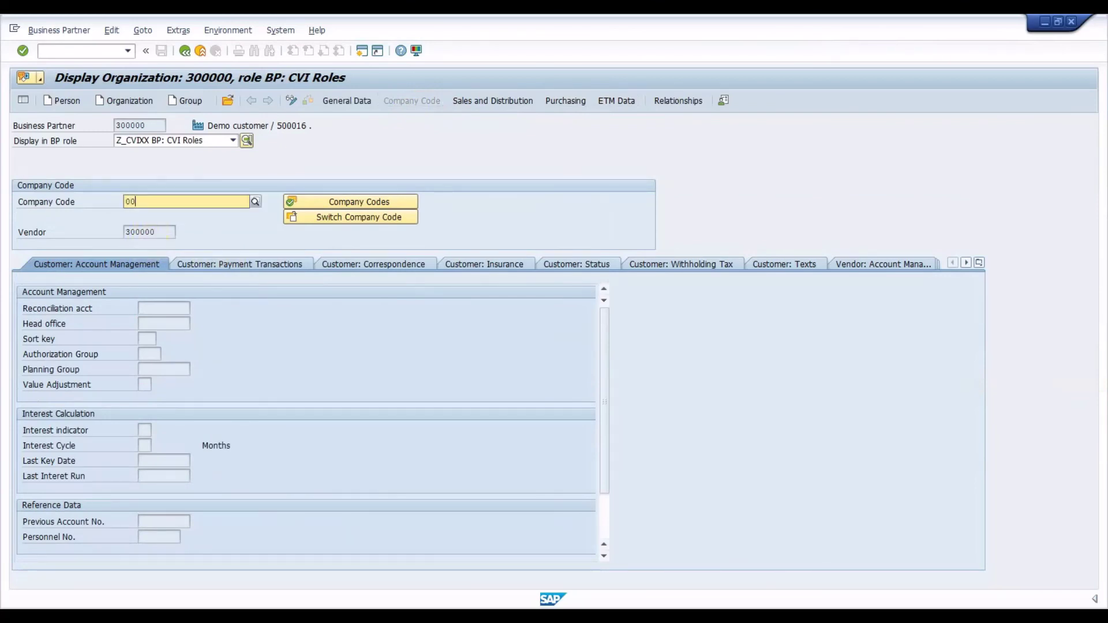
pyautogui.press('Return')
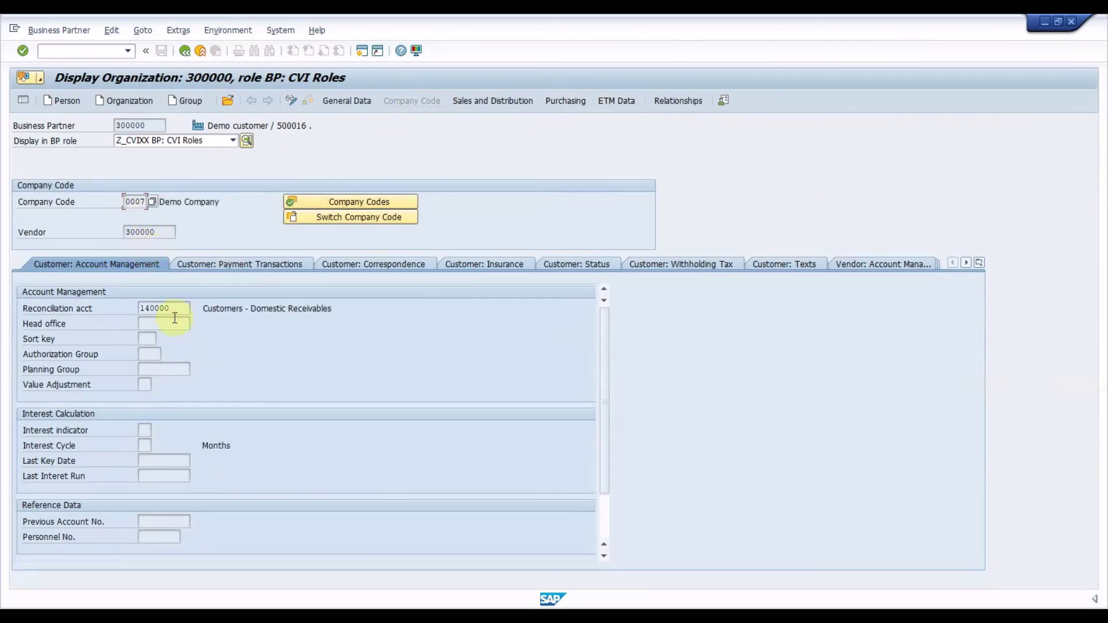
pyautogui.moveTo(181, 309); pyautogui.dragTo(153, 312)
pyautogui.click(173, 324)
pyautogui.click(892, 266)
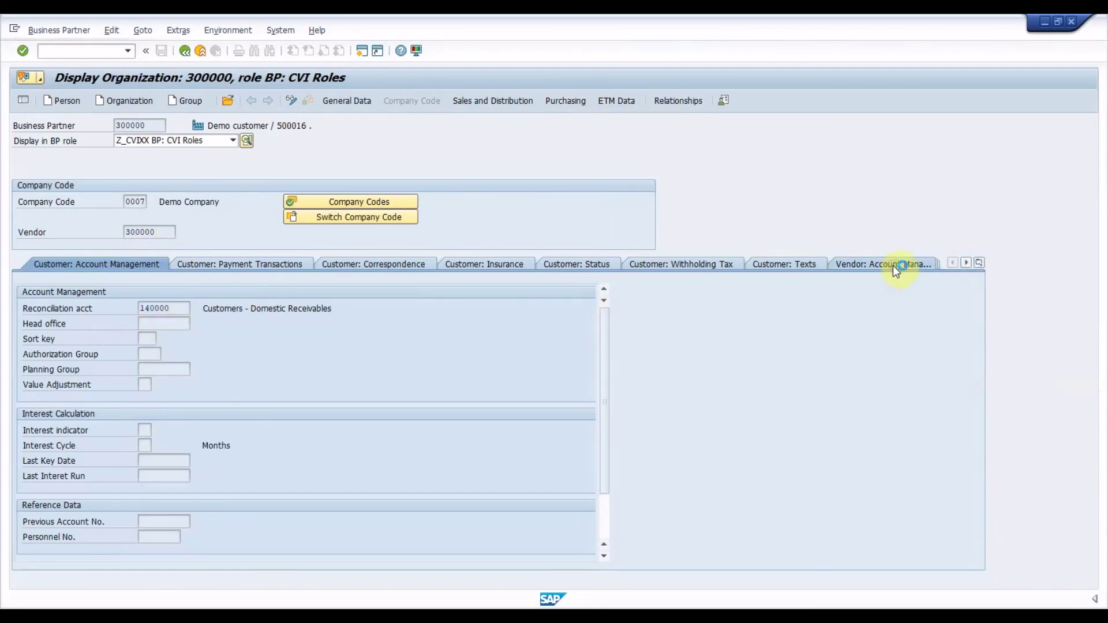
pyautogui.doubleClick(184, 308)
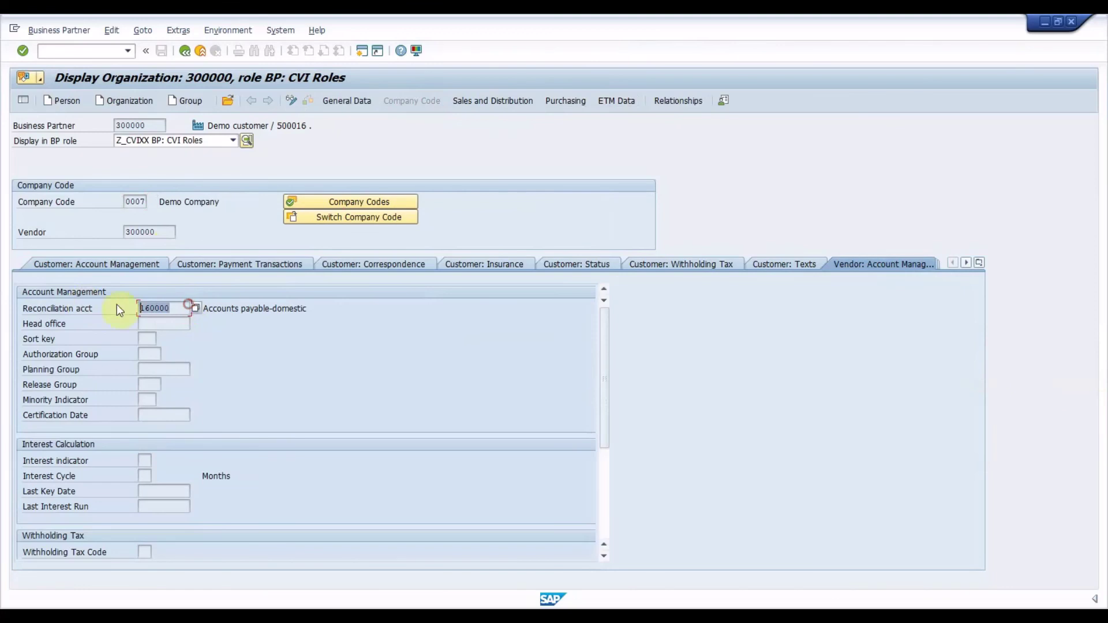
# Review the partner's sales area and order data, and its purchasing organization and purchasing conditions.
pyautogui.click(522, 104)
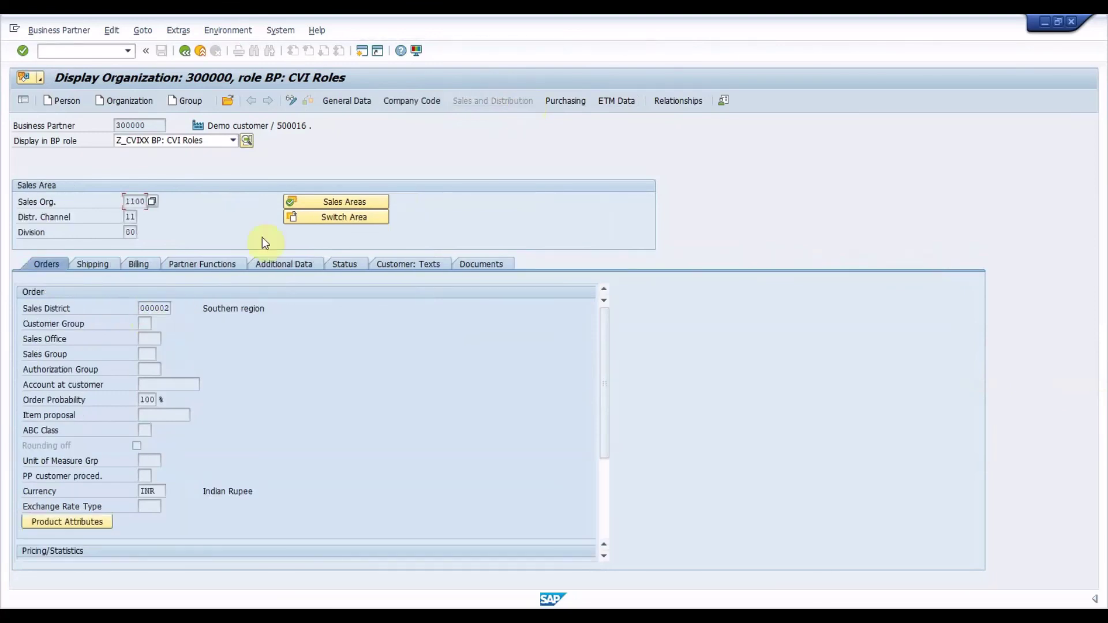
pyautogui.click(132, 232)
pyautogui.click(130, 217)
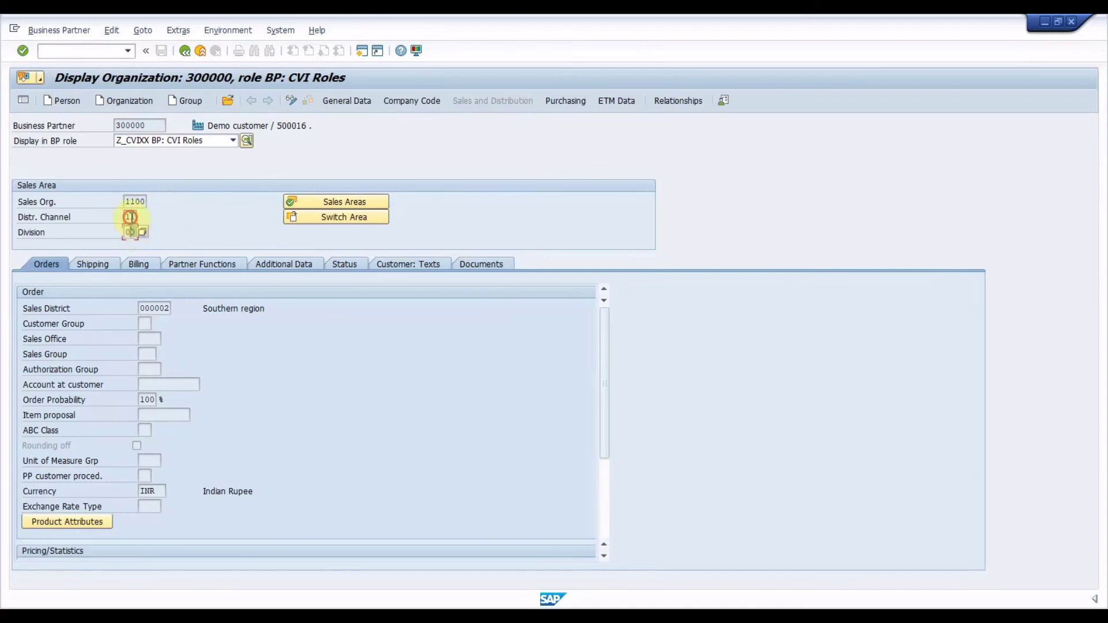
pyautogui.click(570, 103)
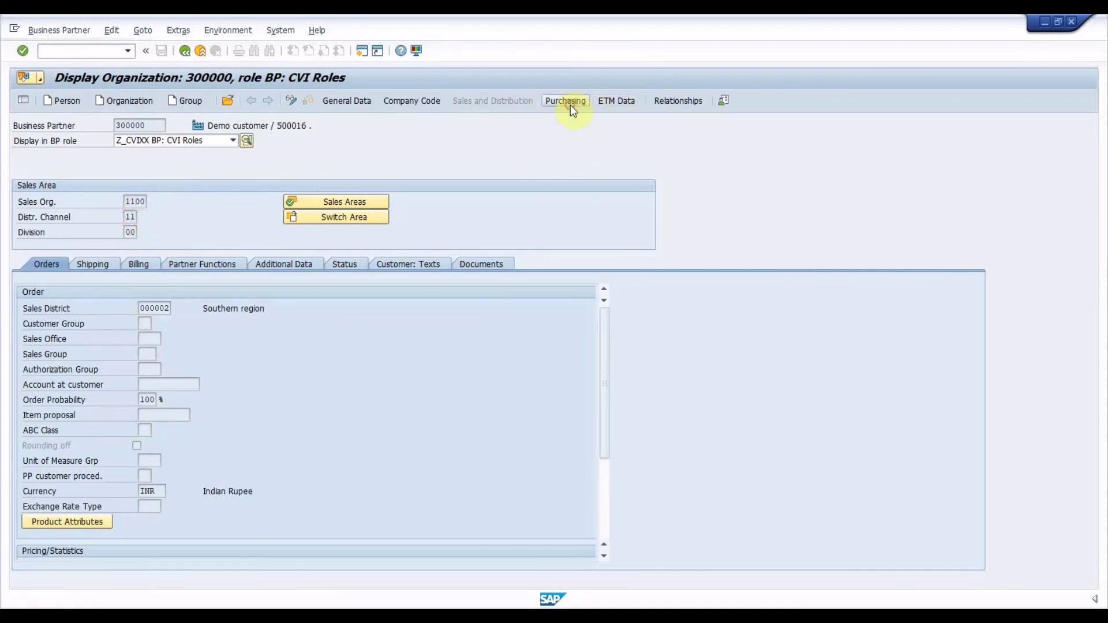
pyautogui.click(139, 202)
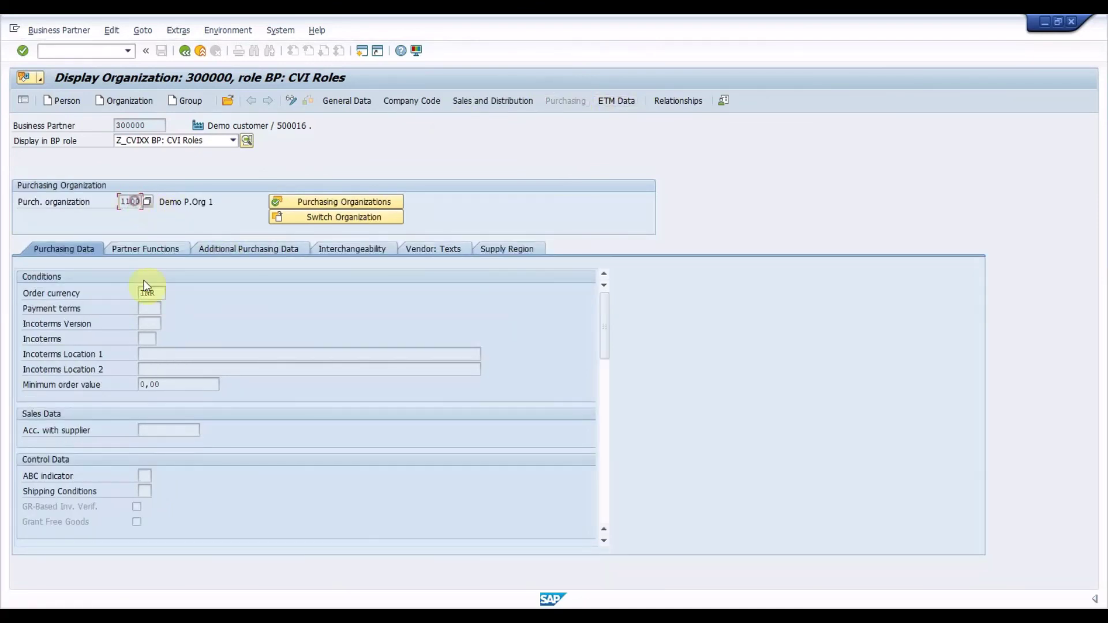
pyautogui.click(156, 307)
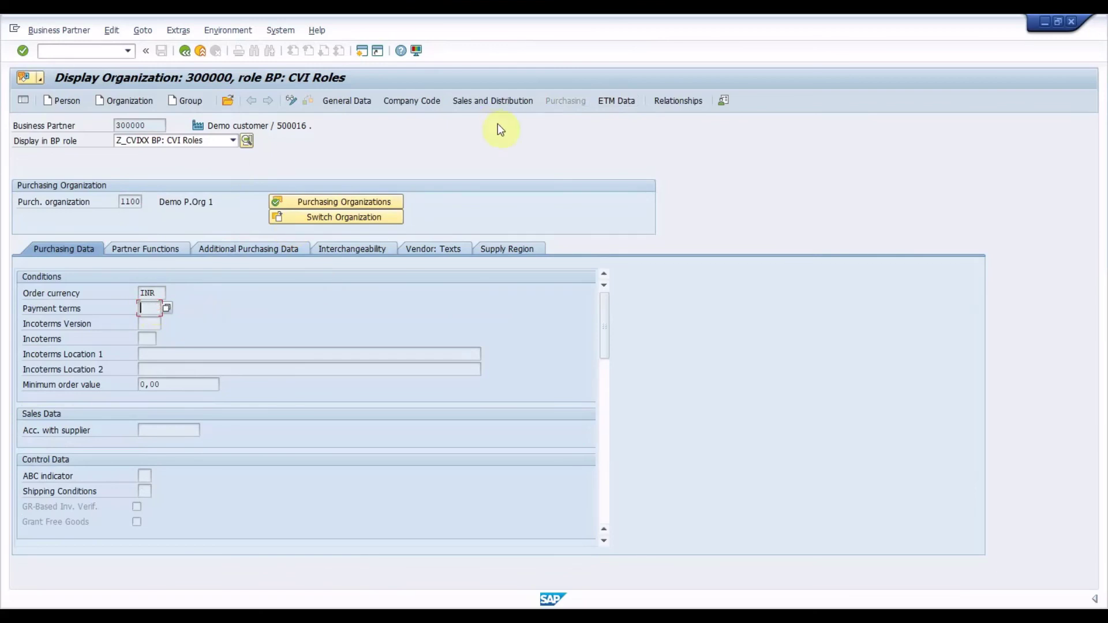
# Return to the general data and examine the vendor's country-specific India excise duty fields.
pyautogui.click(93, 50)
pyautogui.click(361, 101)
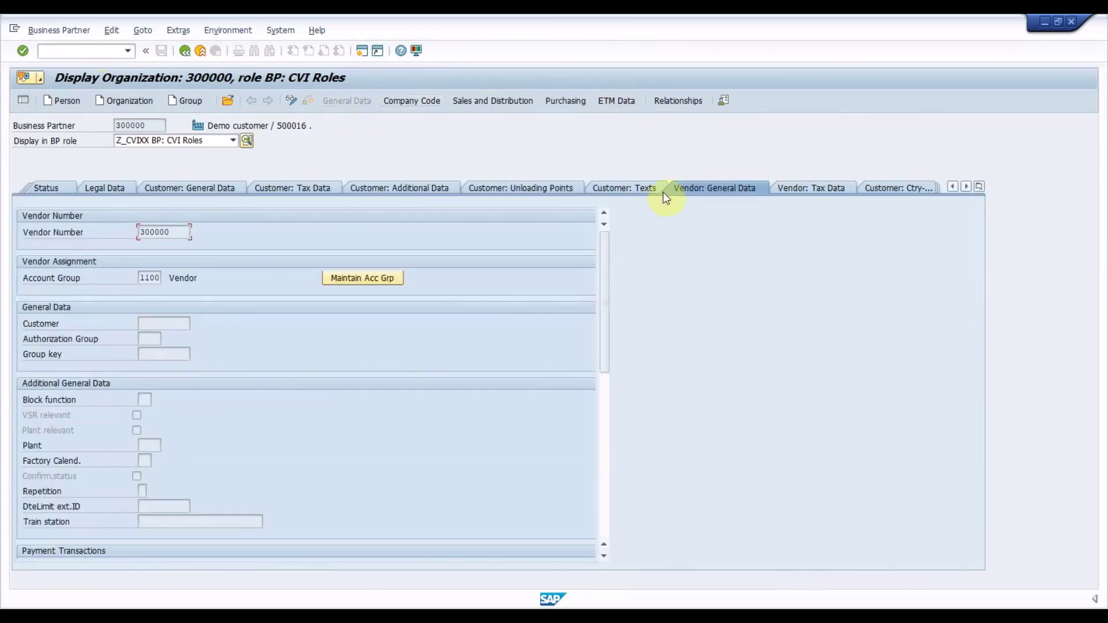
pyautogui.click(979, 186)
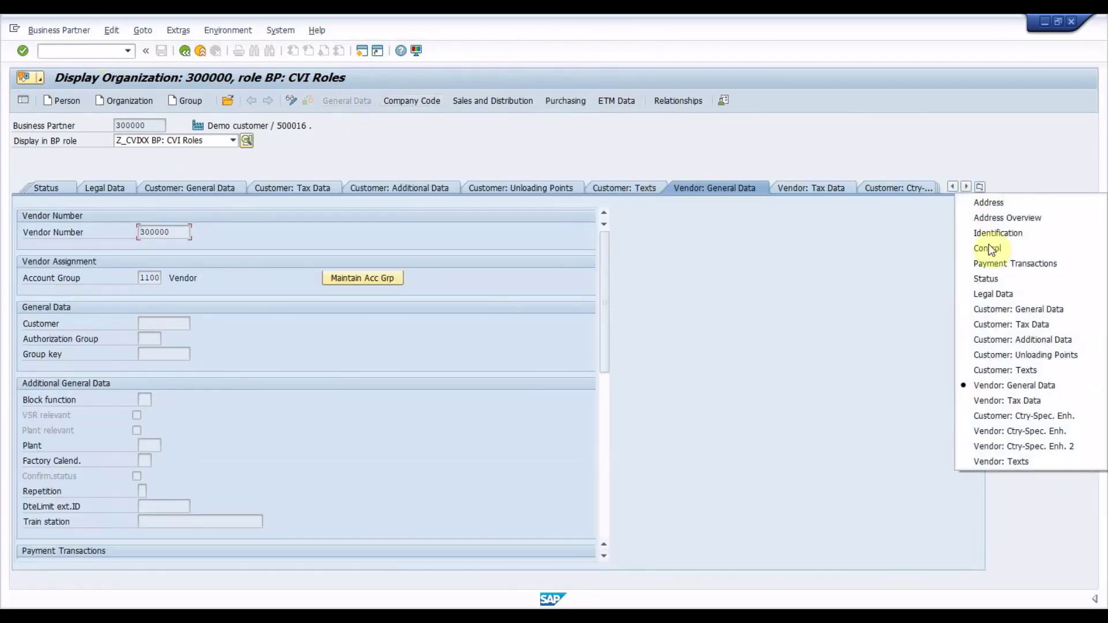
pyautogui.click(1010, 428)
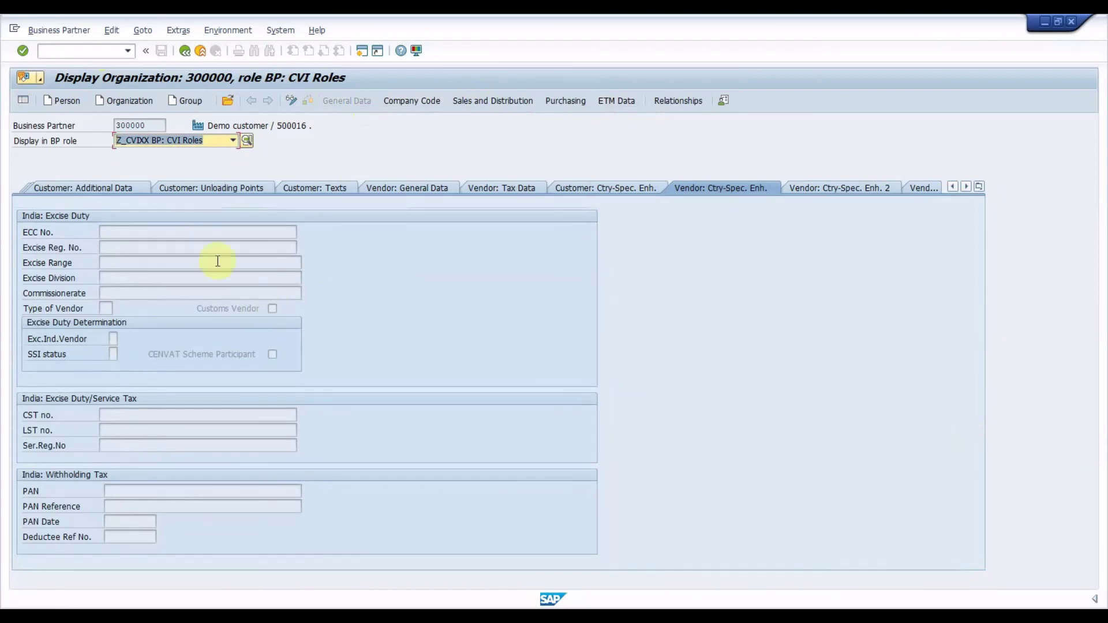
pyautogui.click(206, 247)
pyautogui.click(204, 295)
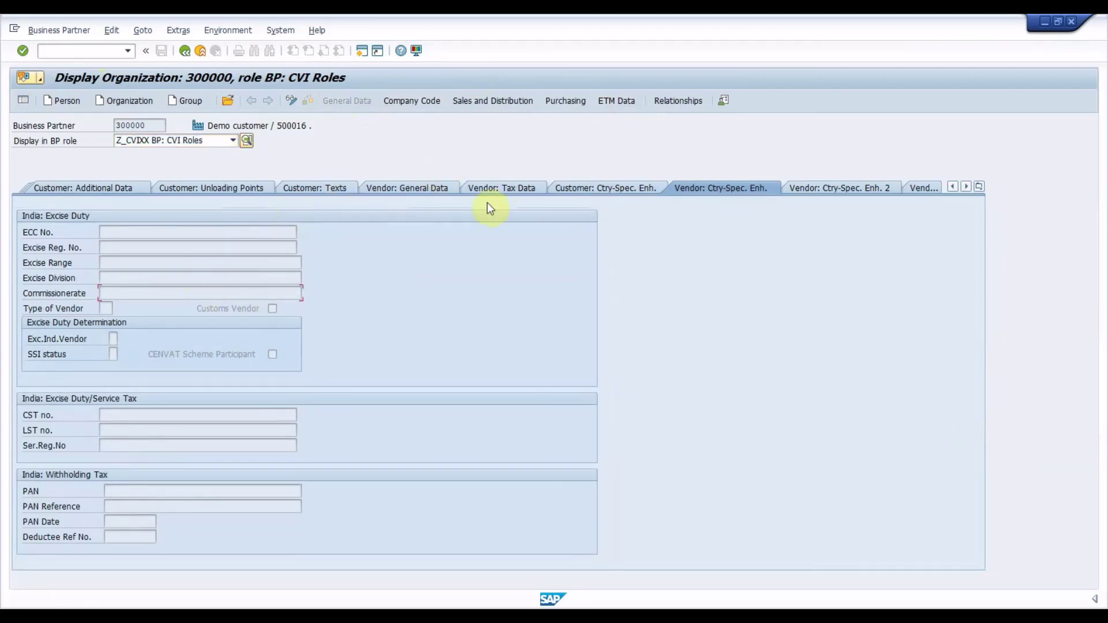
# Examine the partner's identification data, including the industries, the Aadhaar identification entry and the GST tax number entry.
pyautogui.click(979, 187)
pyautogui.click(1001, 233)
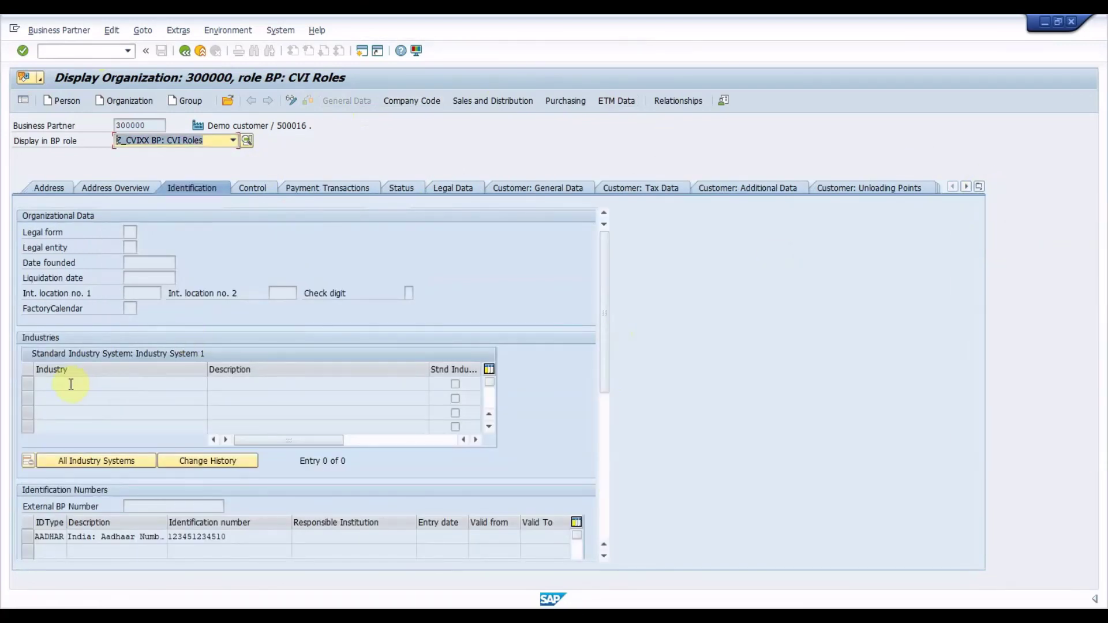
pyautogui.click(69, 384)
pyautogui.click(239, 381)
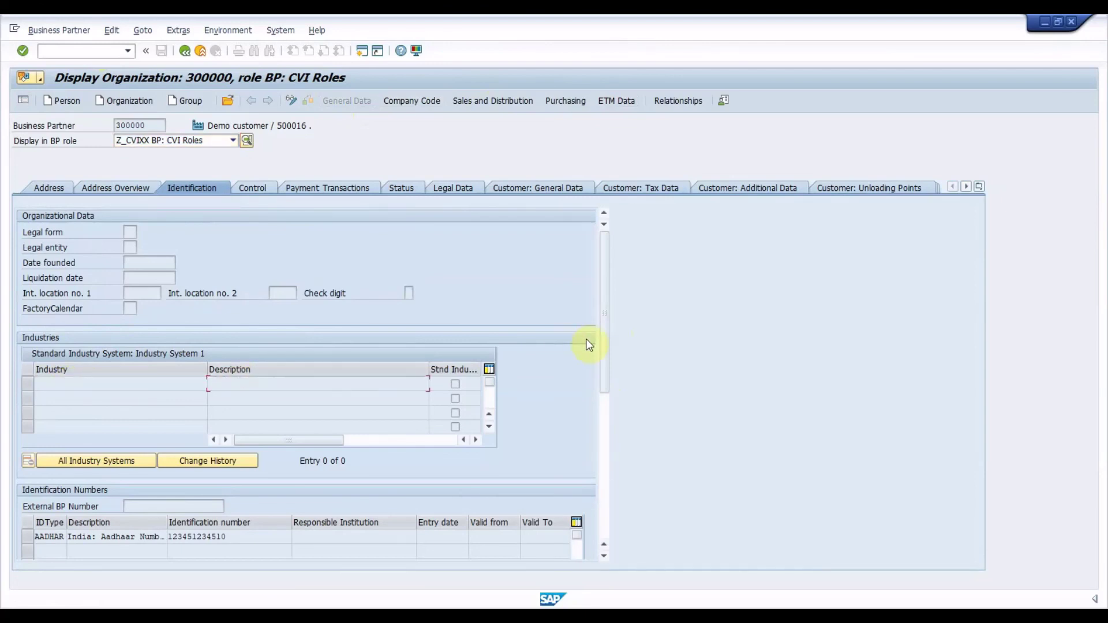
pyautogui.moveTo(605, 299); pyautogui.dragTo(606, 390)
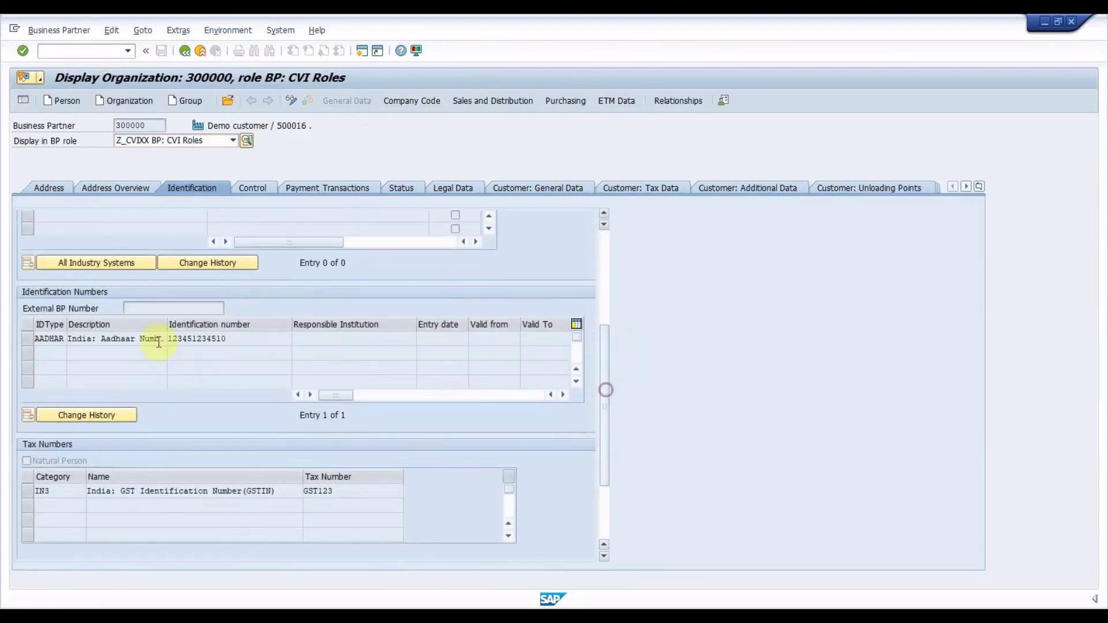
pyautogui.click(26, 338)
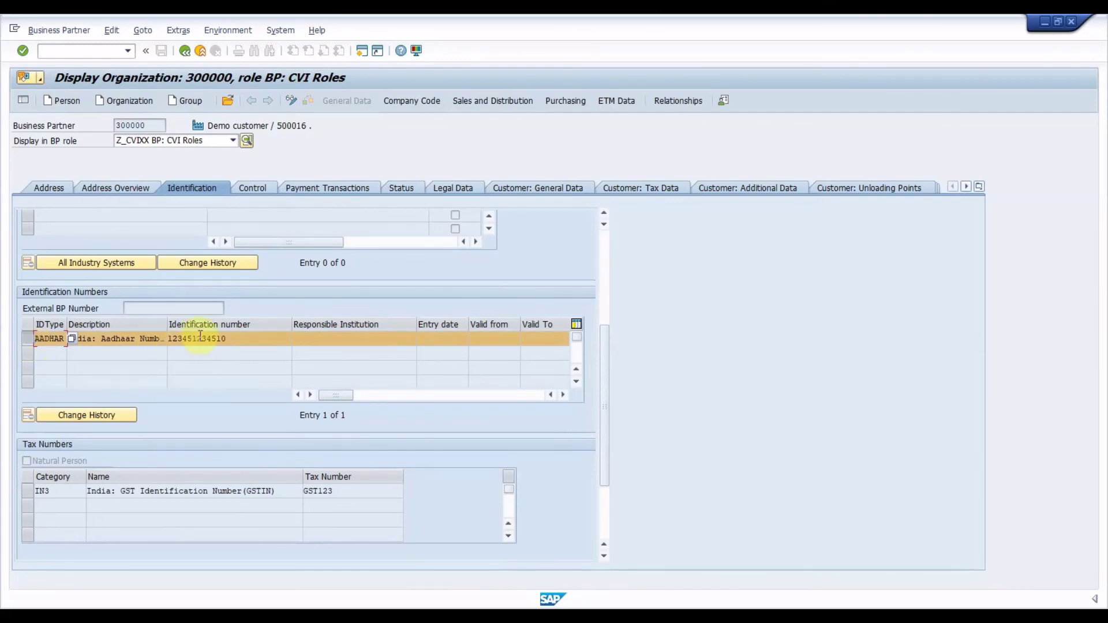
pyautogui.click(26, 491)
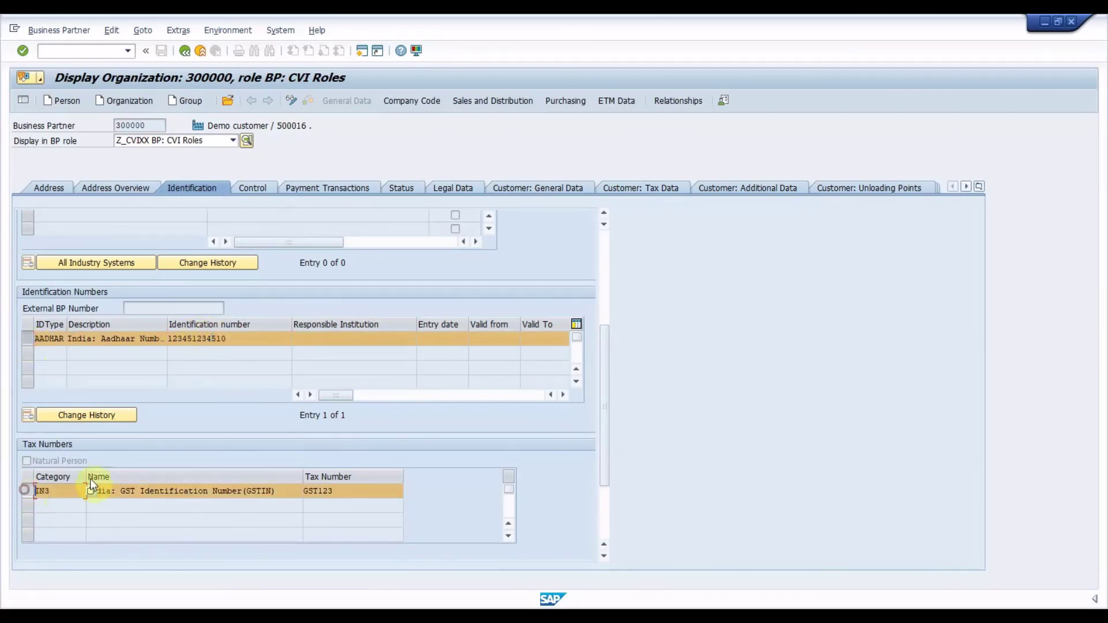
pyautogui.click(356, 489)
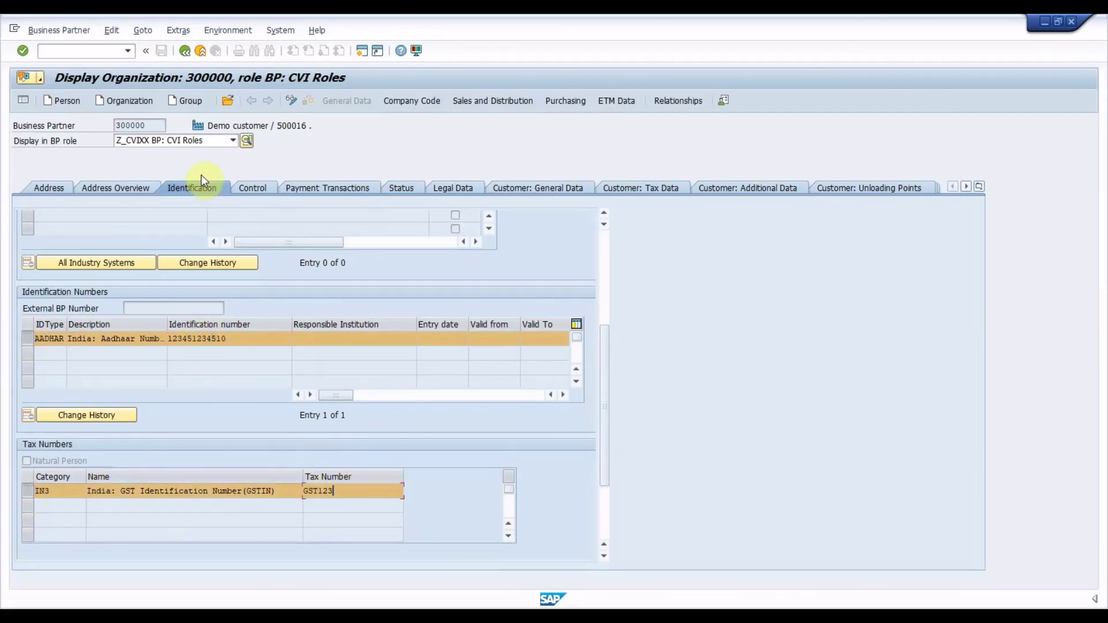
# Leave the business partner display with the command /N.
pyautogui.click(103, 51)
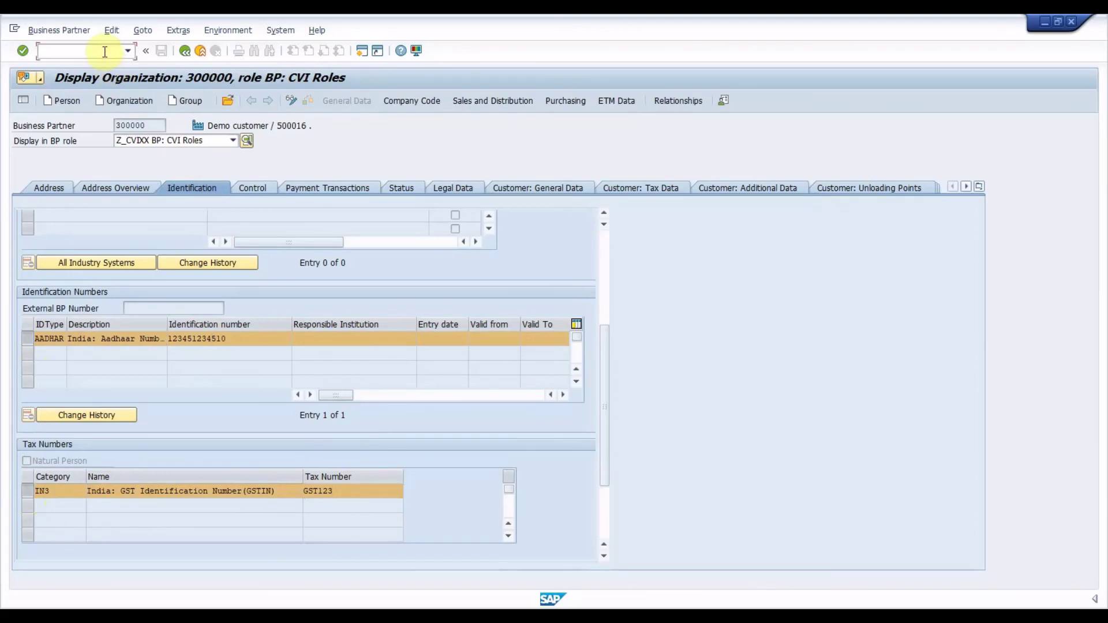
pyautogui.write('/N')
pyautogui.press('Return')
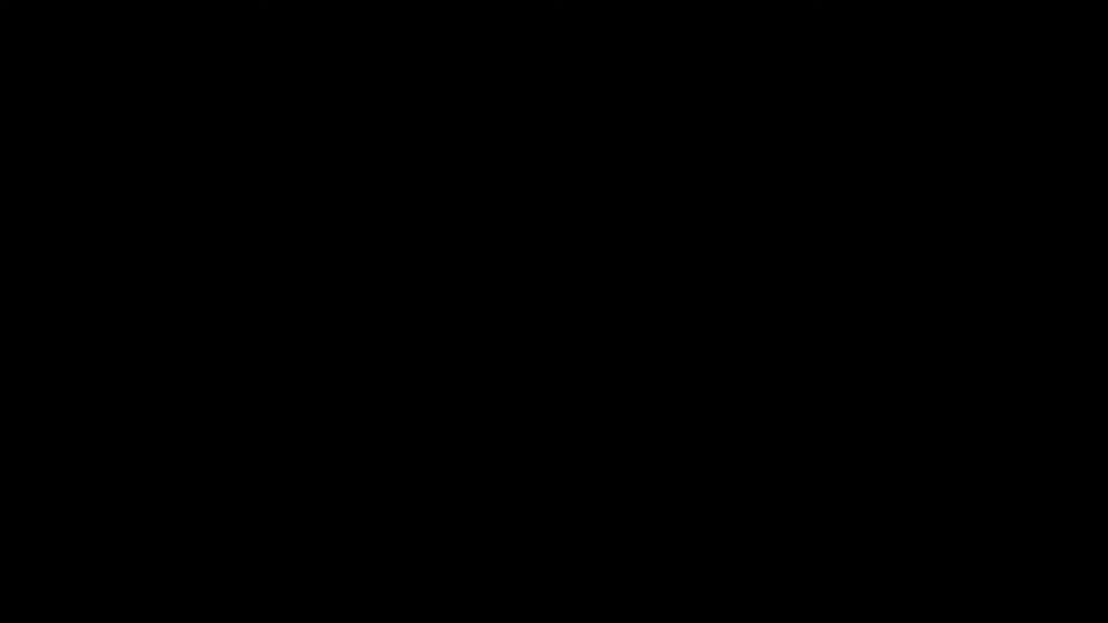